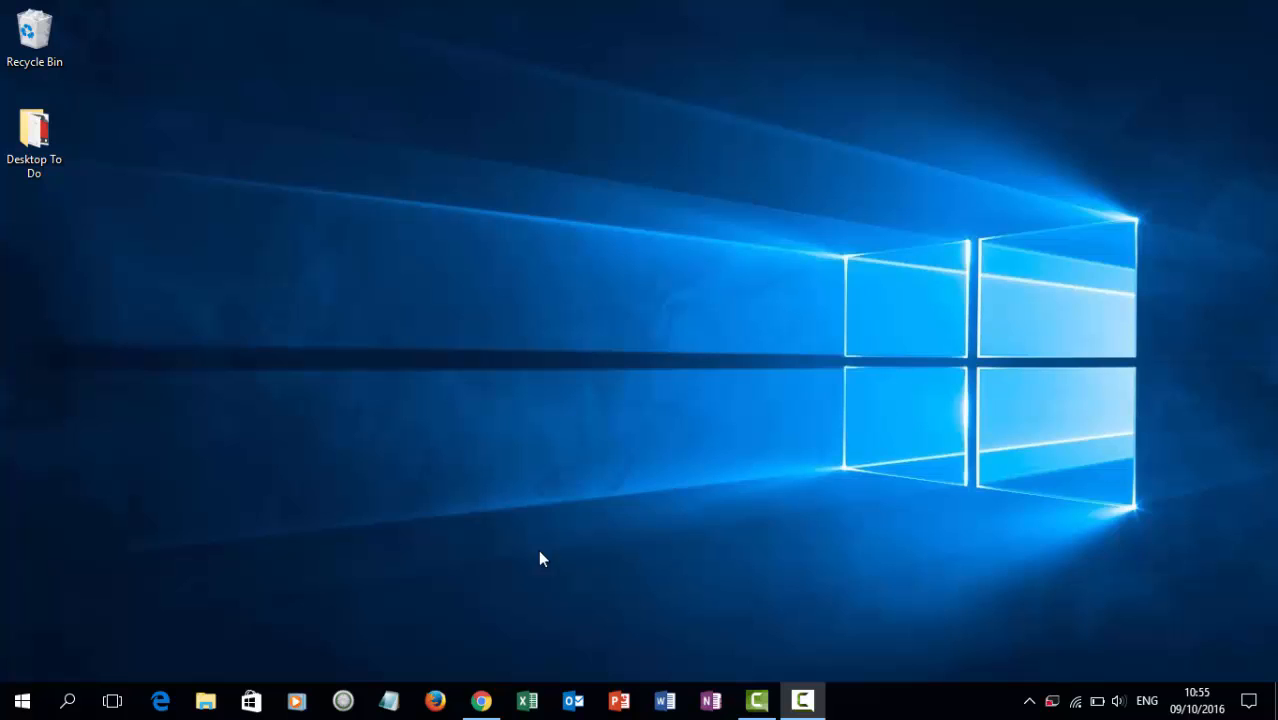
Bring Chrome's Mobile Phones site back, browse its Products menu and page, then switch to the DBS elearning tab.
click(477, 705)
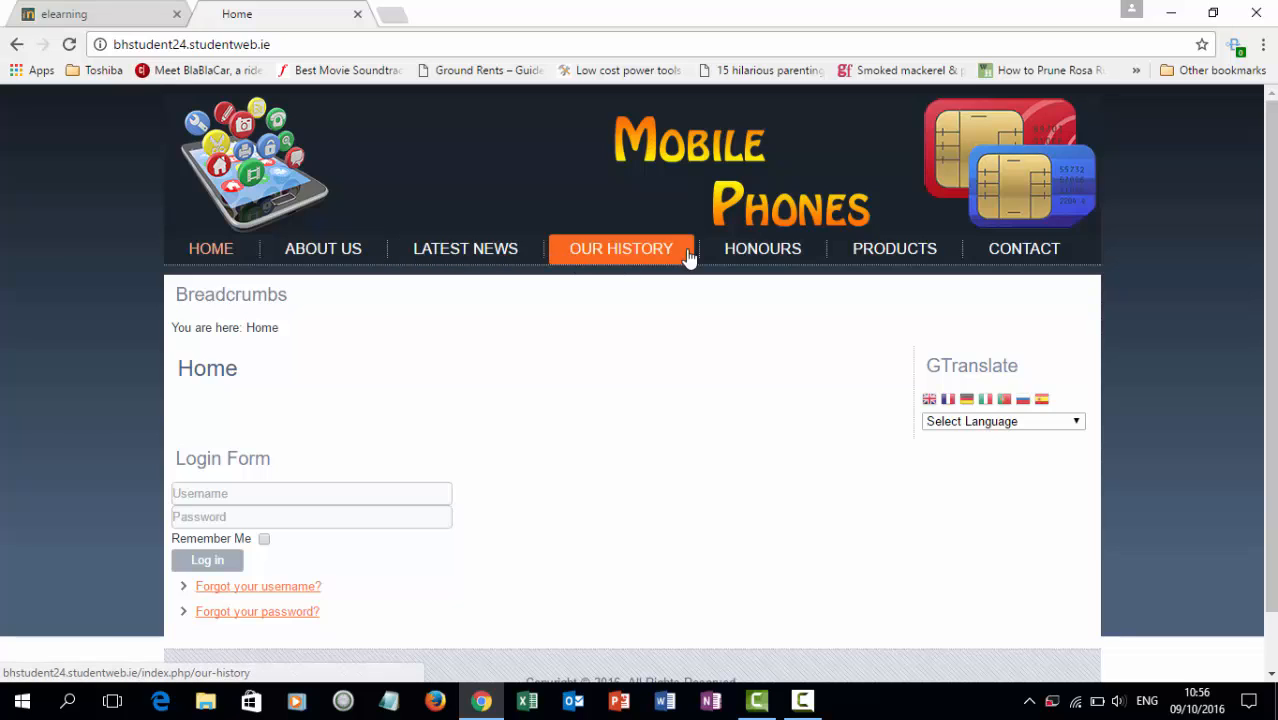
mouse_move(865, 258)
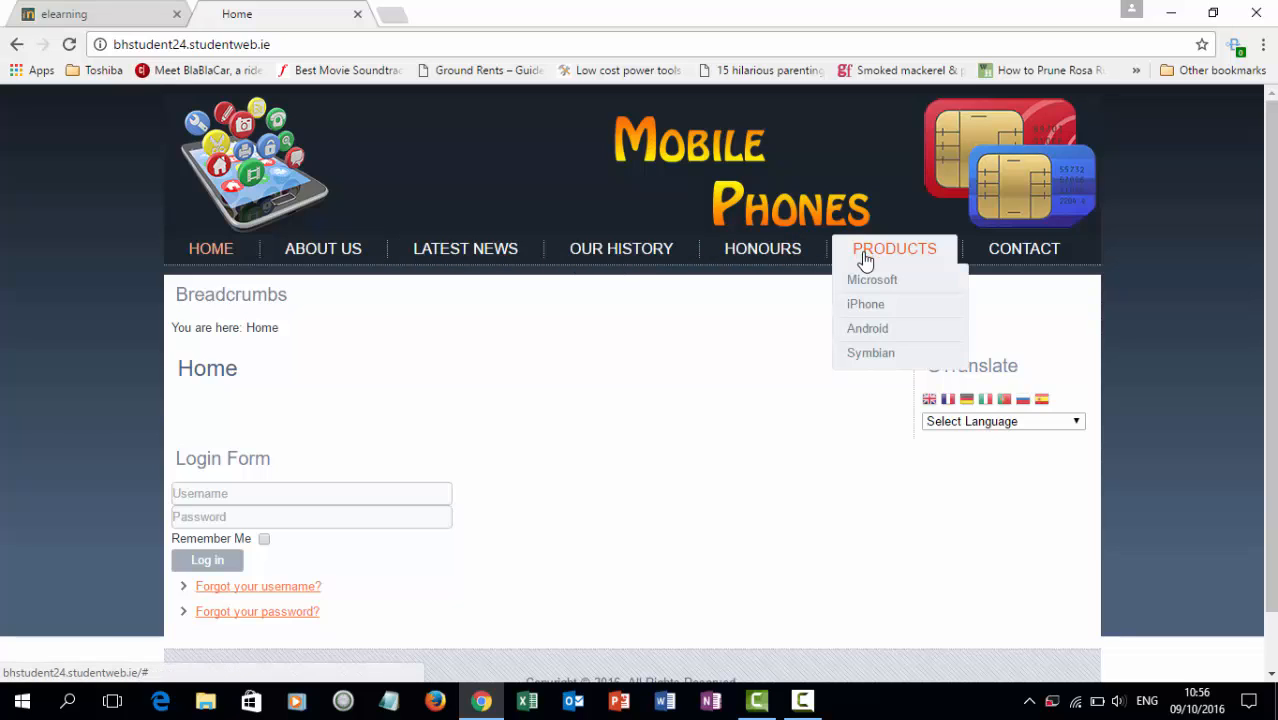
mouse_move(873, 358)
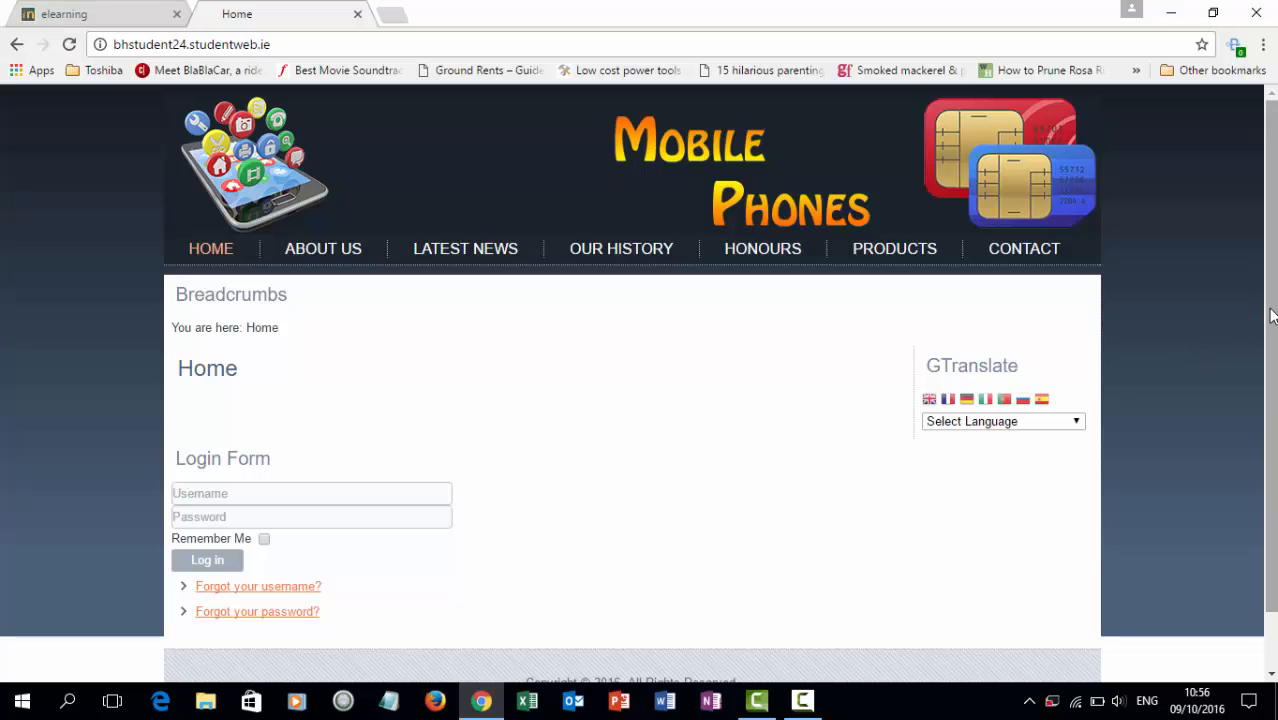
drag(1269, 309, 1276, 360)
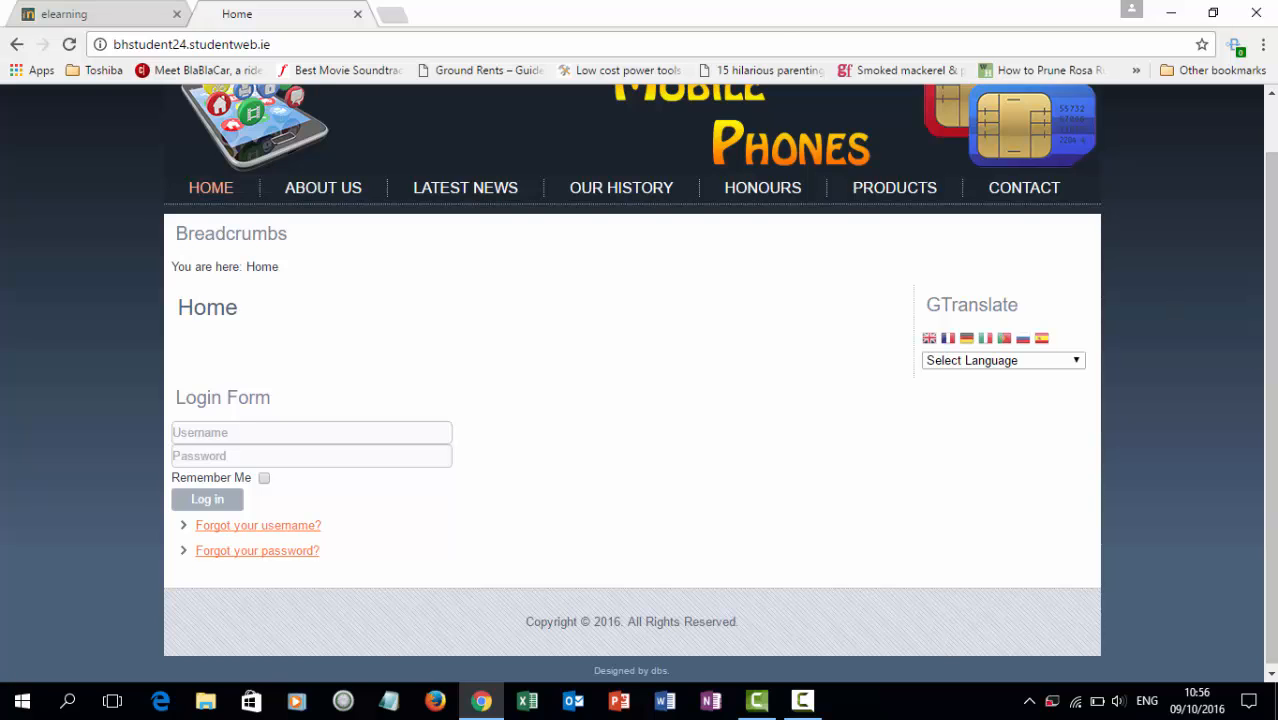
click(120, 9)
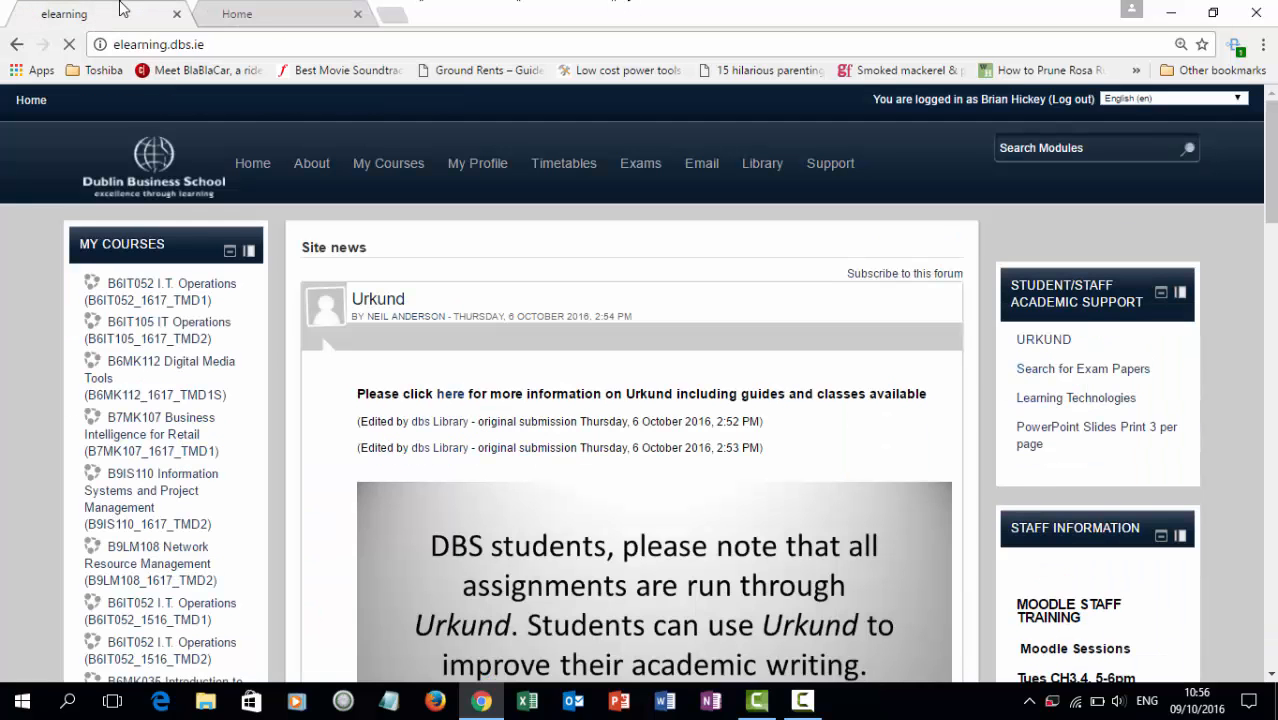
Download the Windows FileZilla installer from the B6MK112 course's Downloads section, then open a blank tab.
click(172, 368)
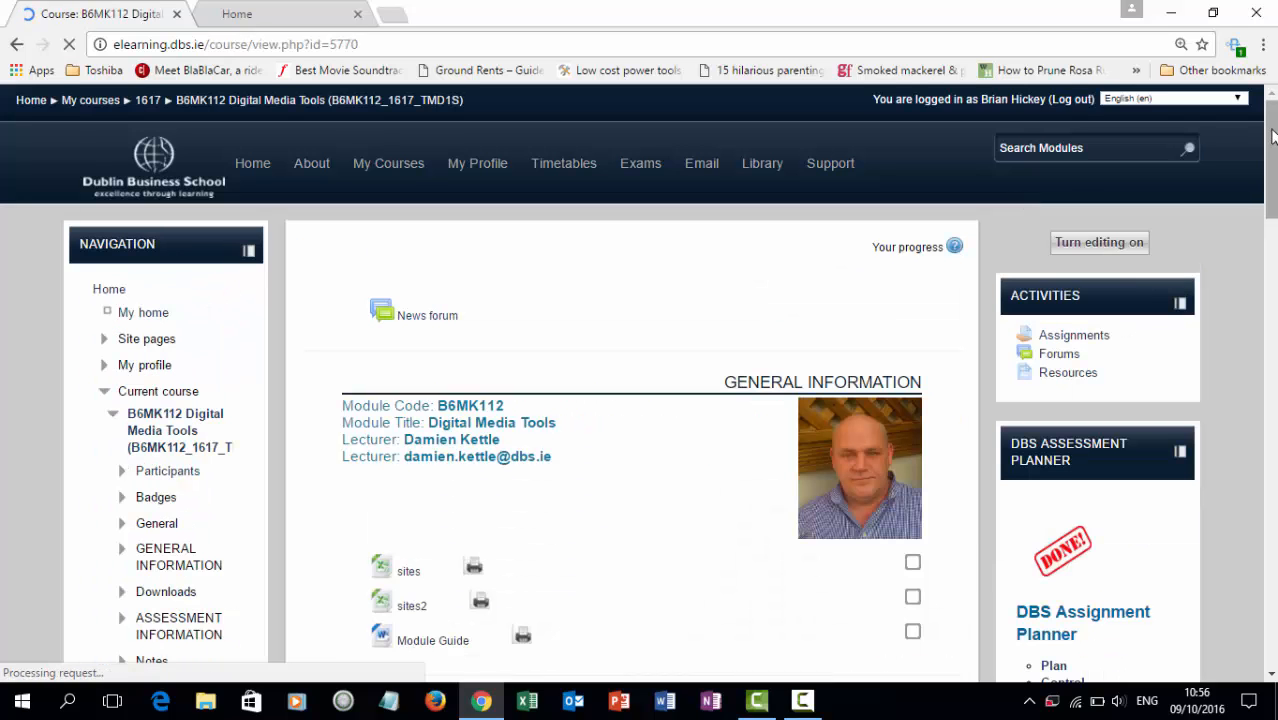
scroll(1272, 138, down, 4)
scroll(618, 298, down, 2)
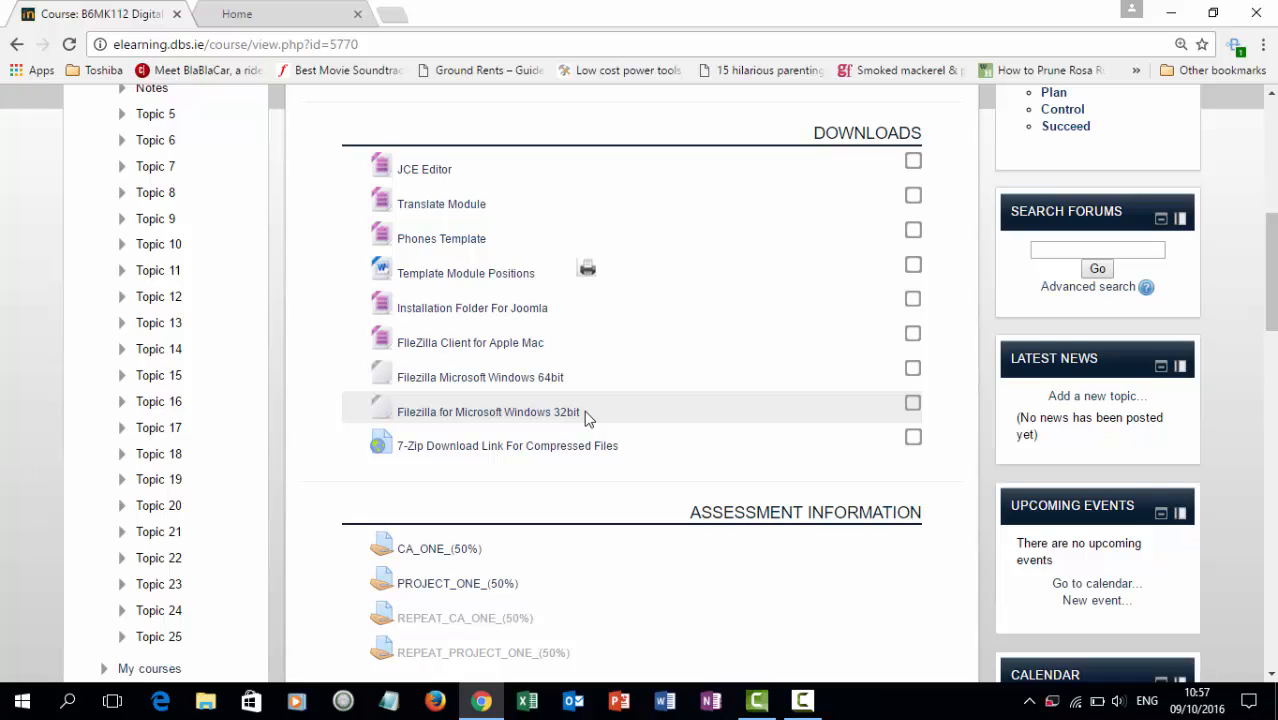
click(517, 385)
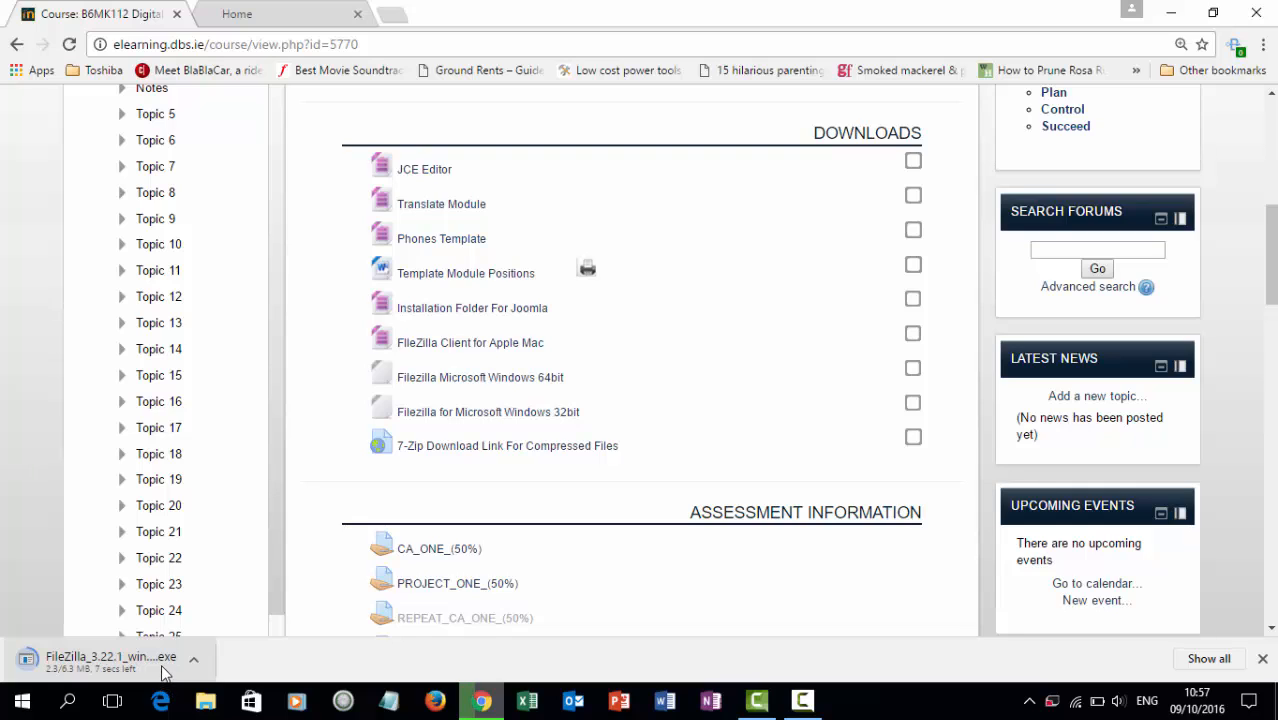
click(391, 15)
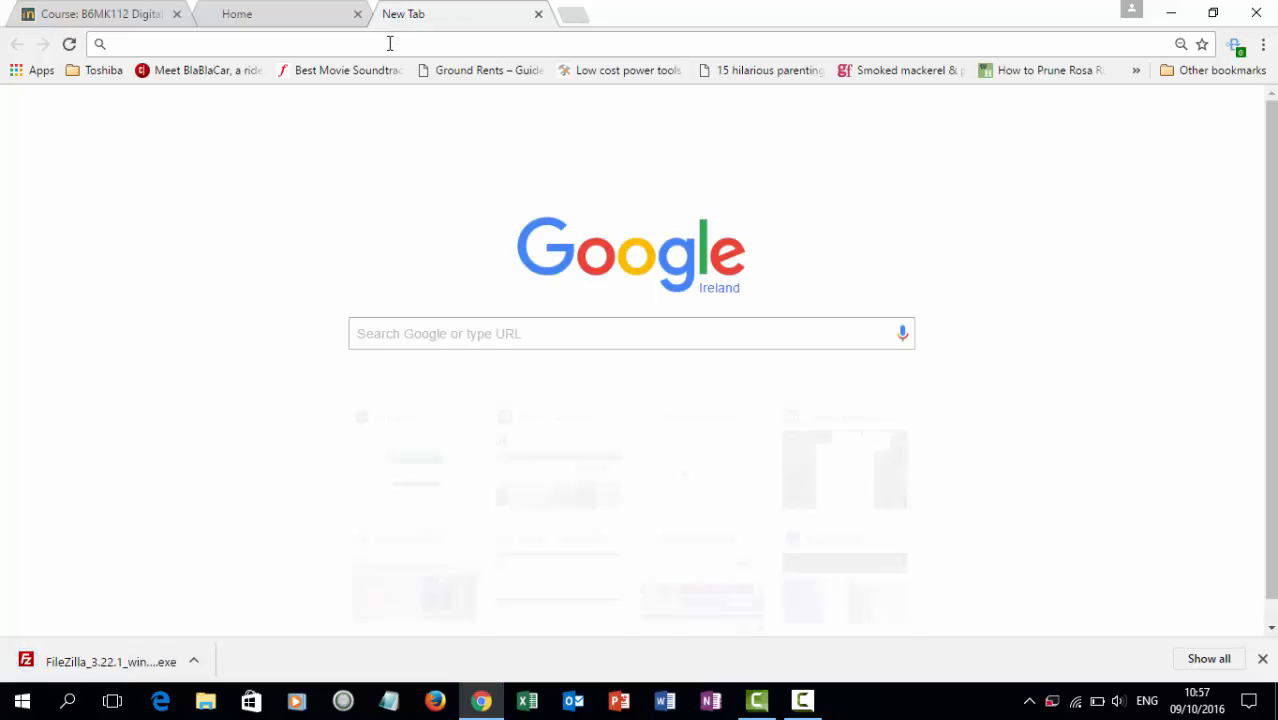
Visit joomla.org and open its Download page offering Joomla! 3.6.2.
text(jooml)
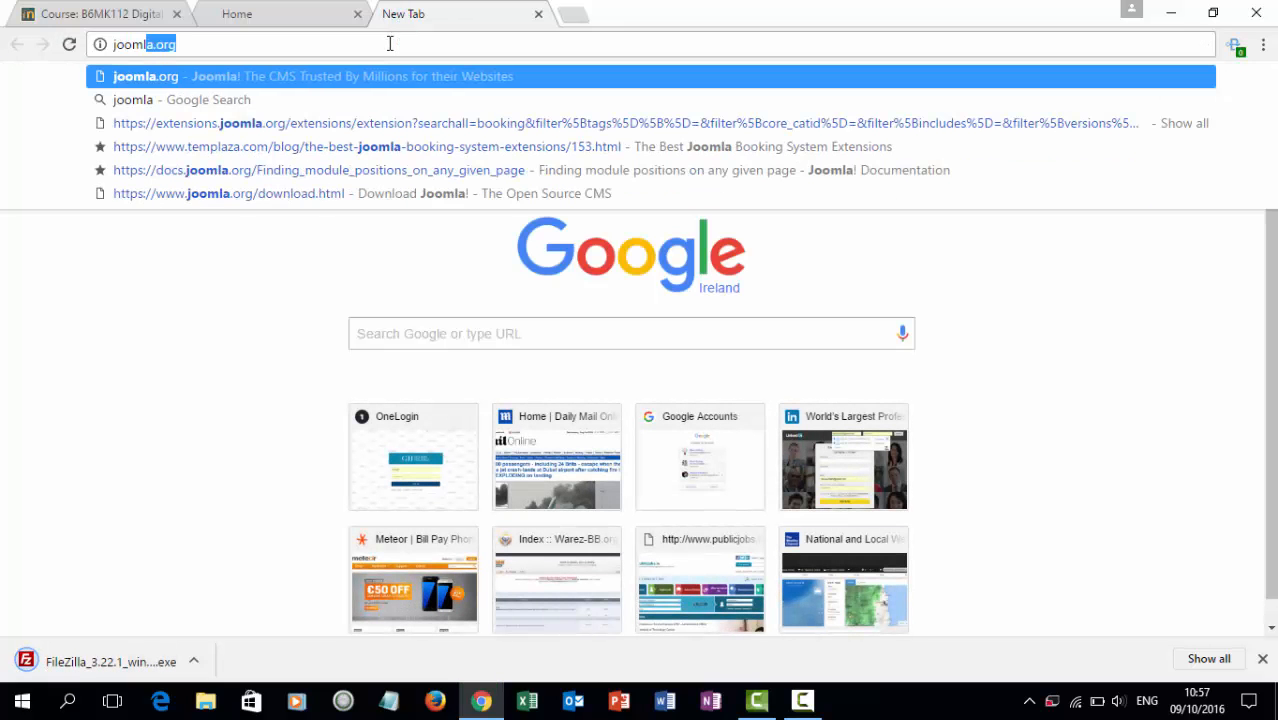
text(a.or)
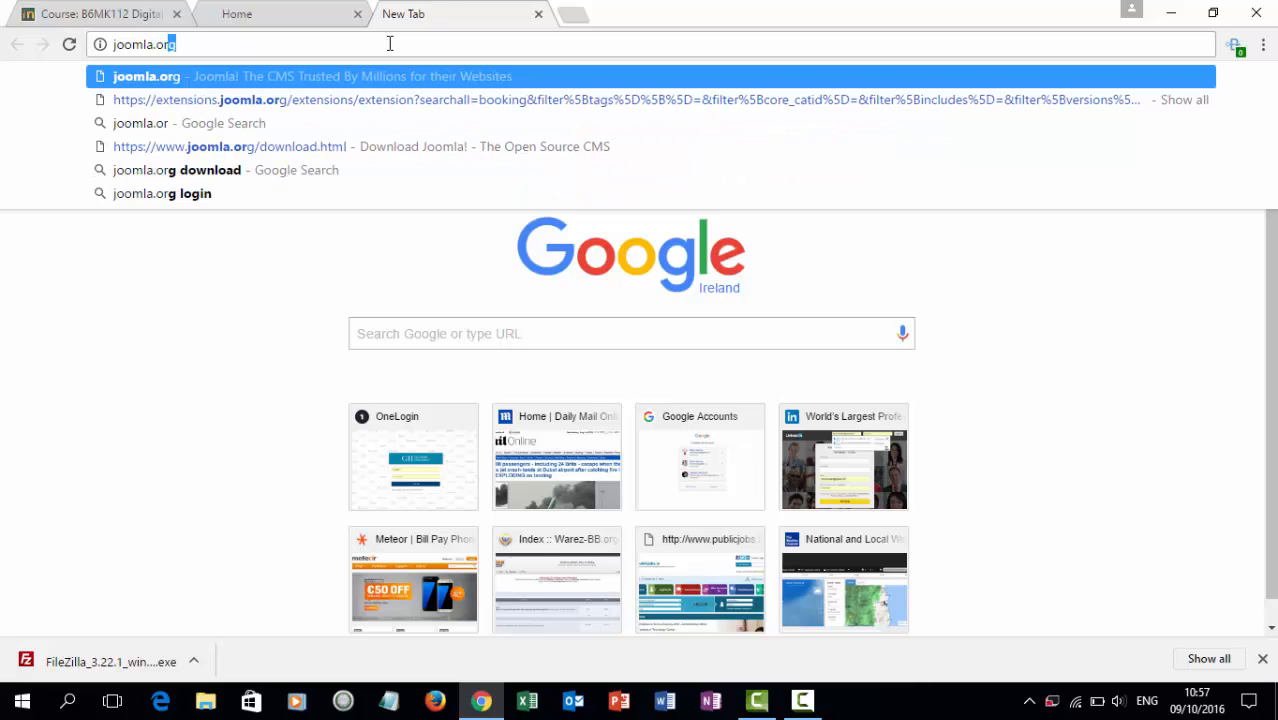
key(Return)
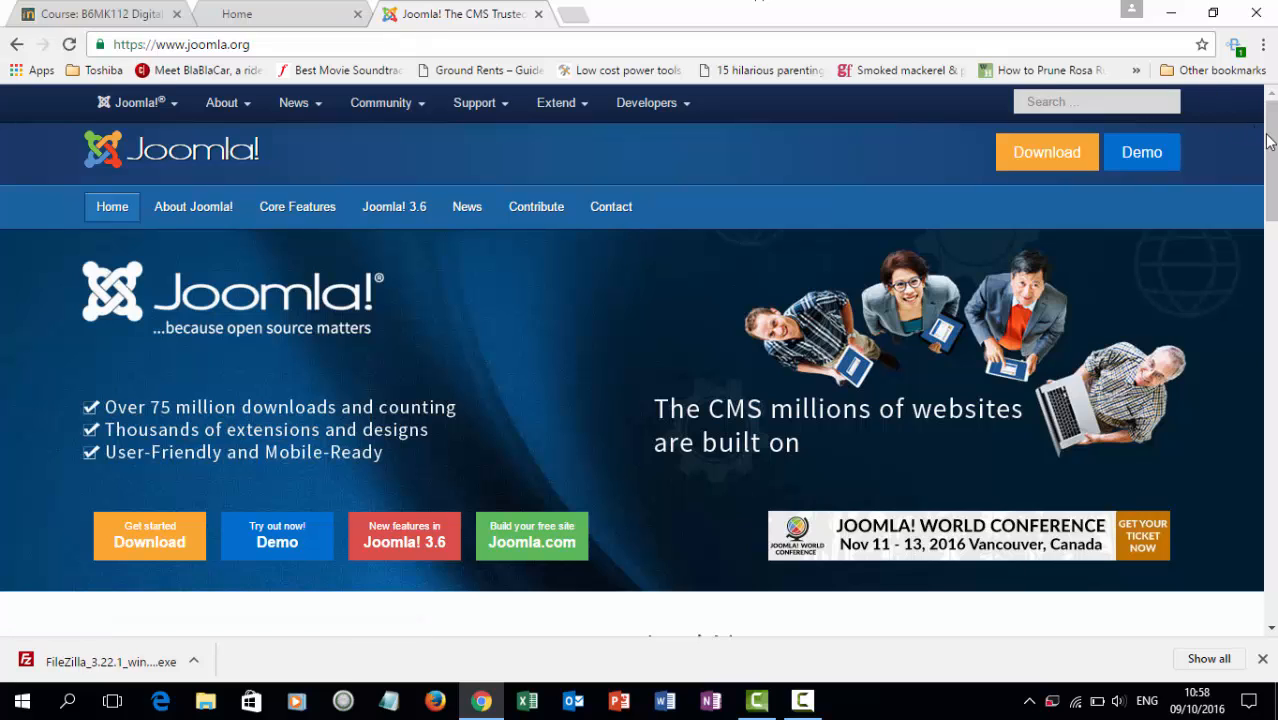
scroll(1270, 148, down, 2)
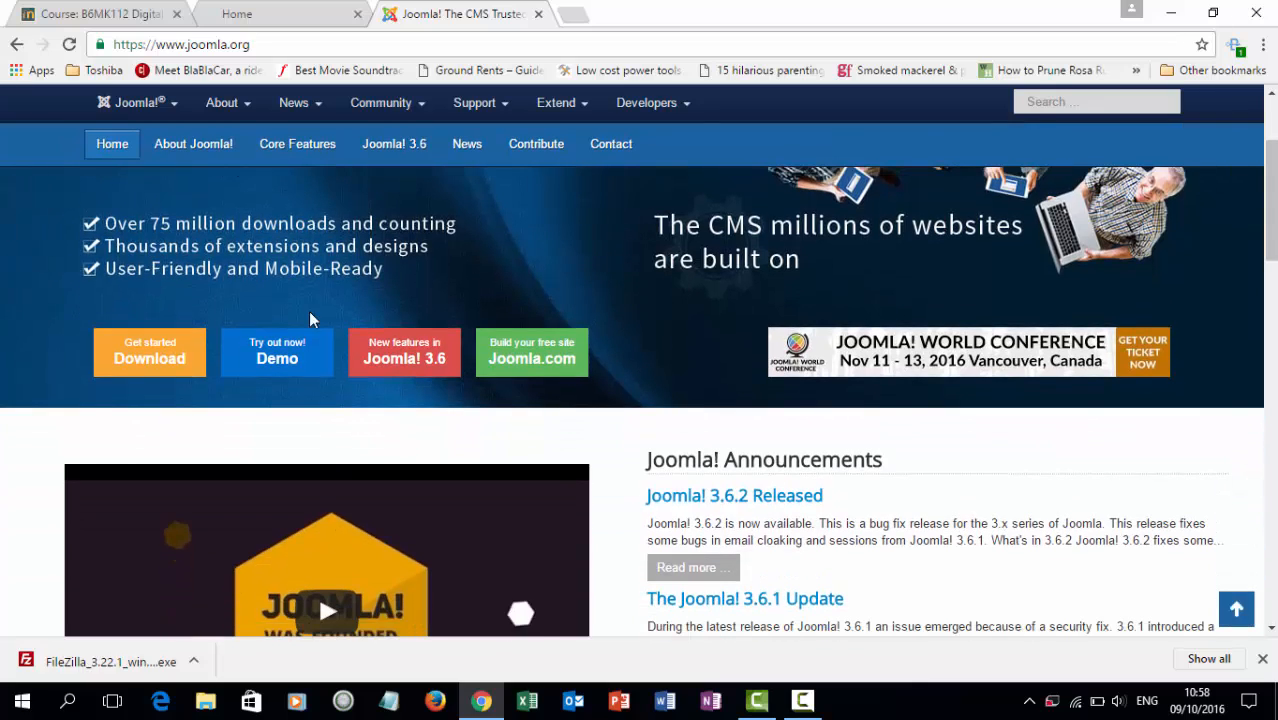
click(156, 362)
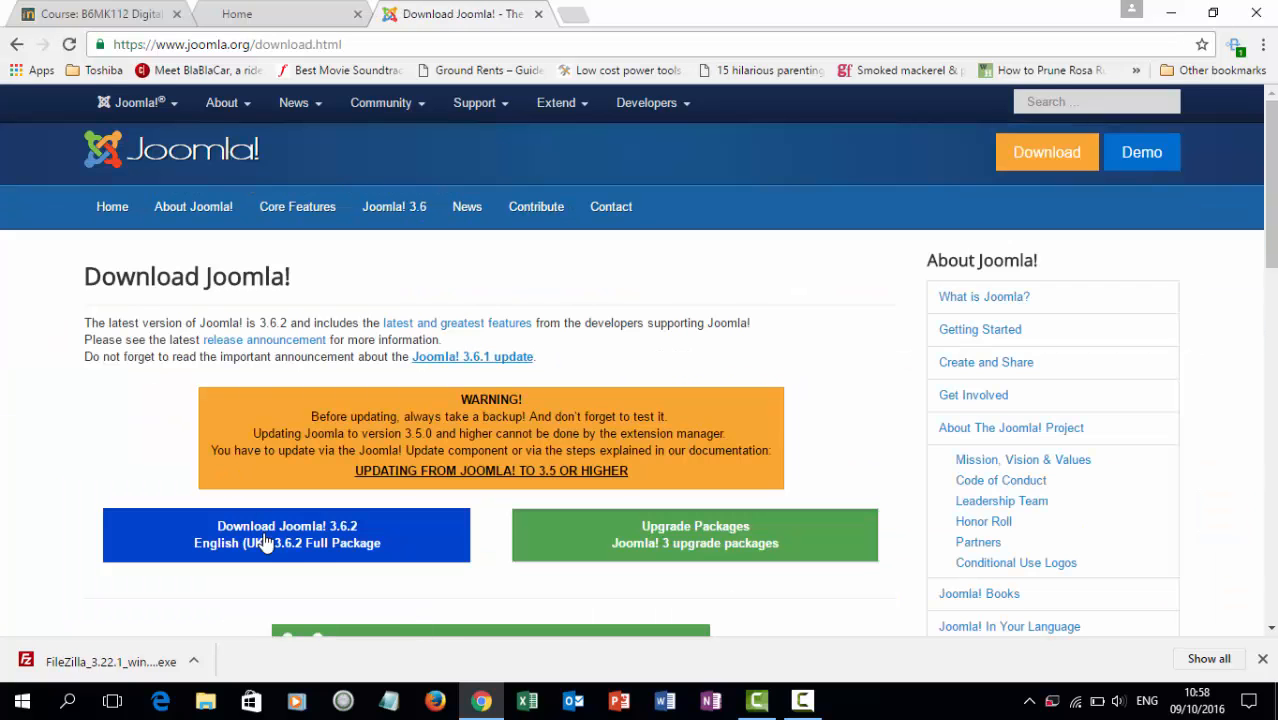
Download the Joomla! 3.6.2 English (UK) Full Package zip.
click(363, 535)
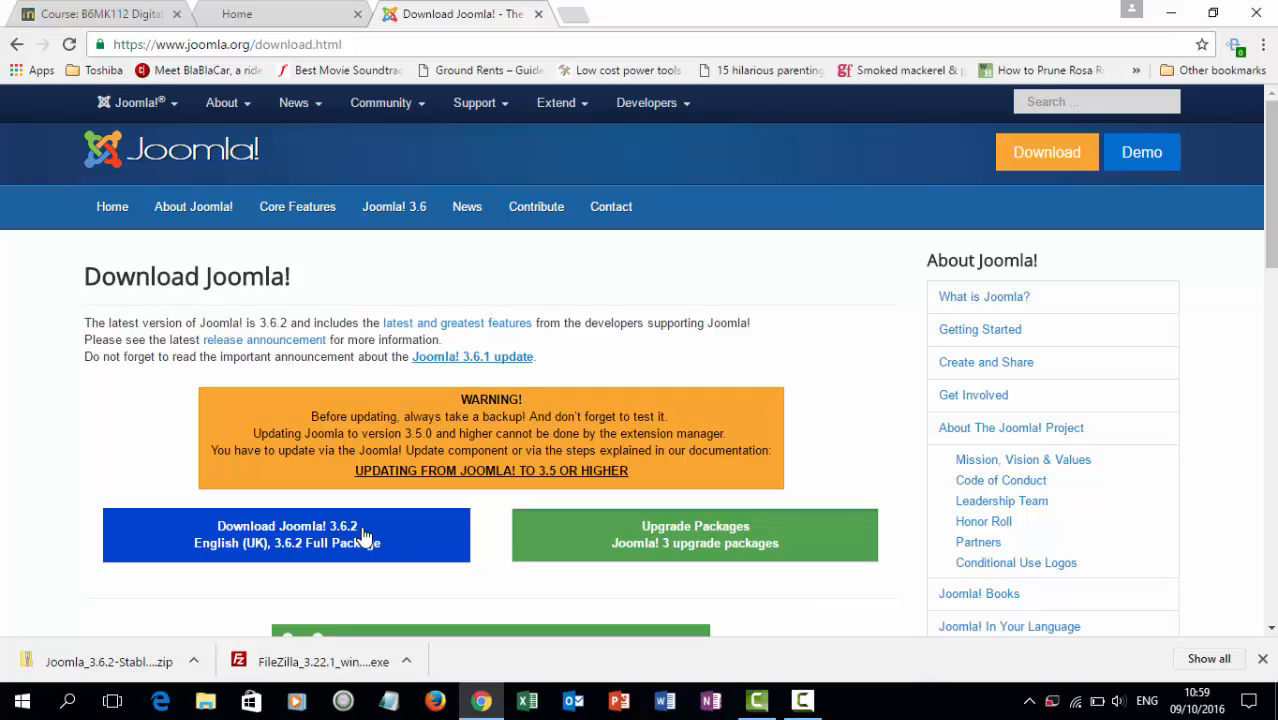
Return to the Moodle B6MK112 course tab and bring up the downloaded Joomla zip's options.
click(305, 18)
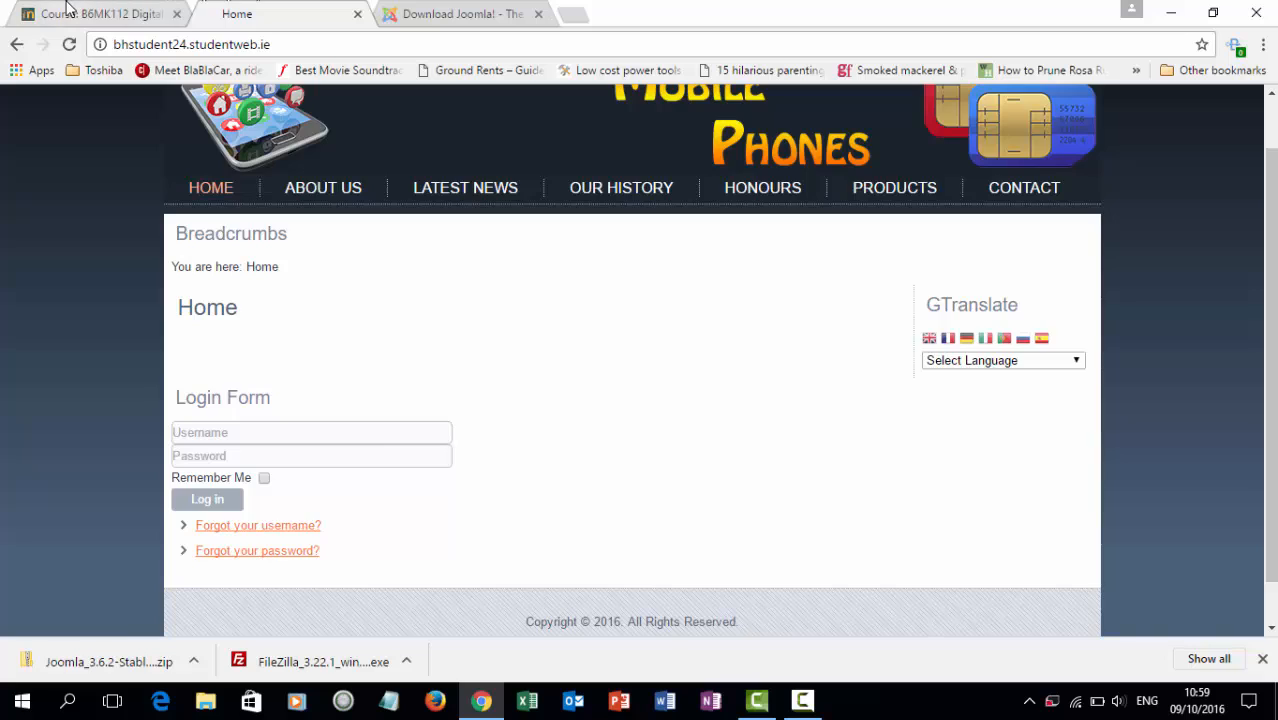
click(150, 14)
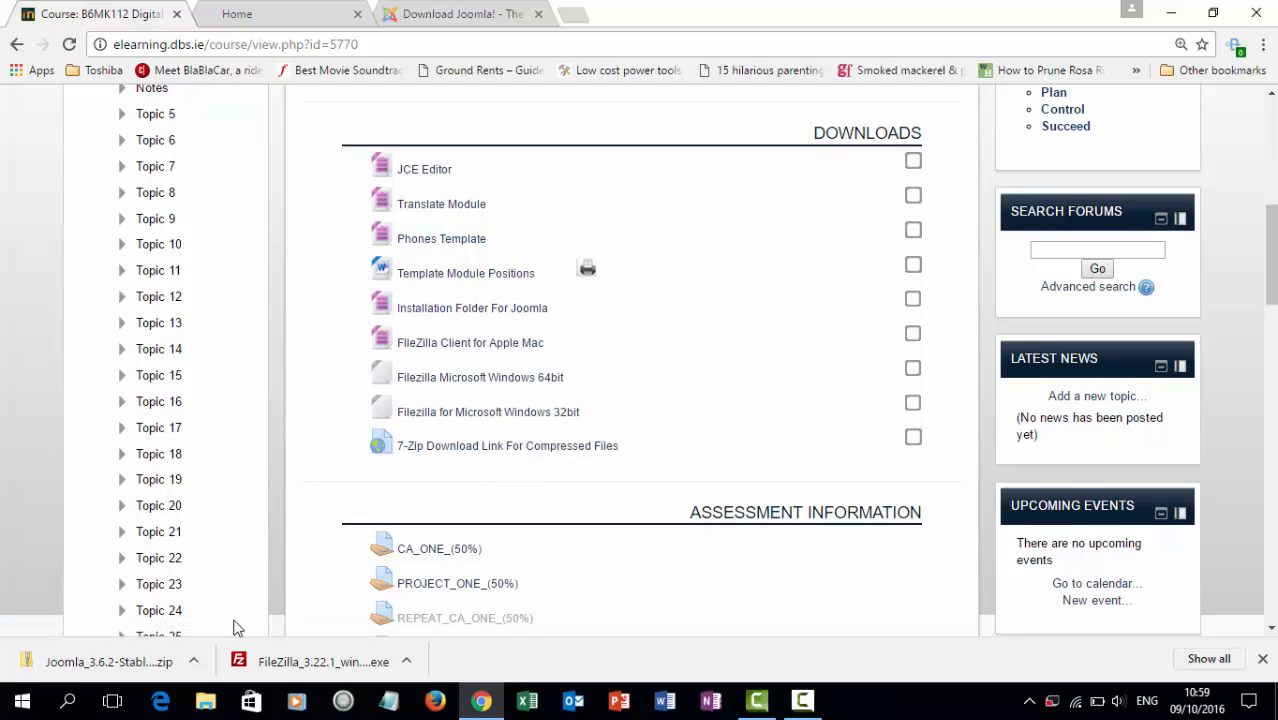
click(195, 664)
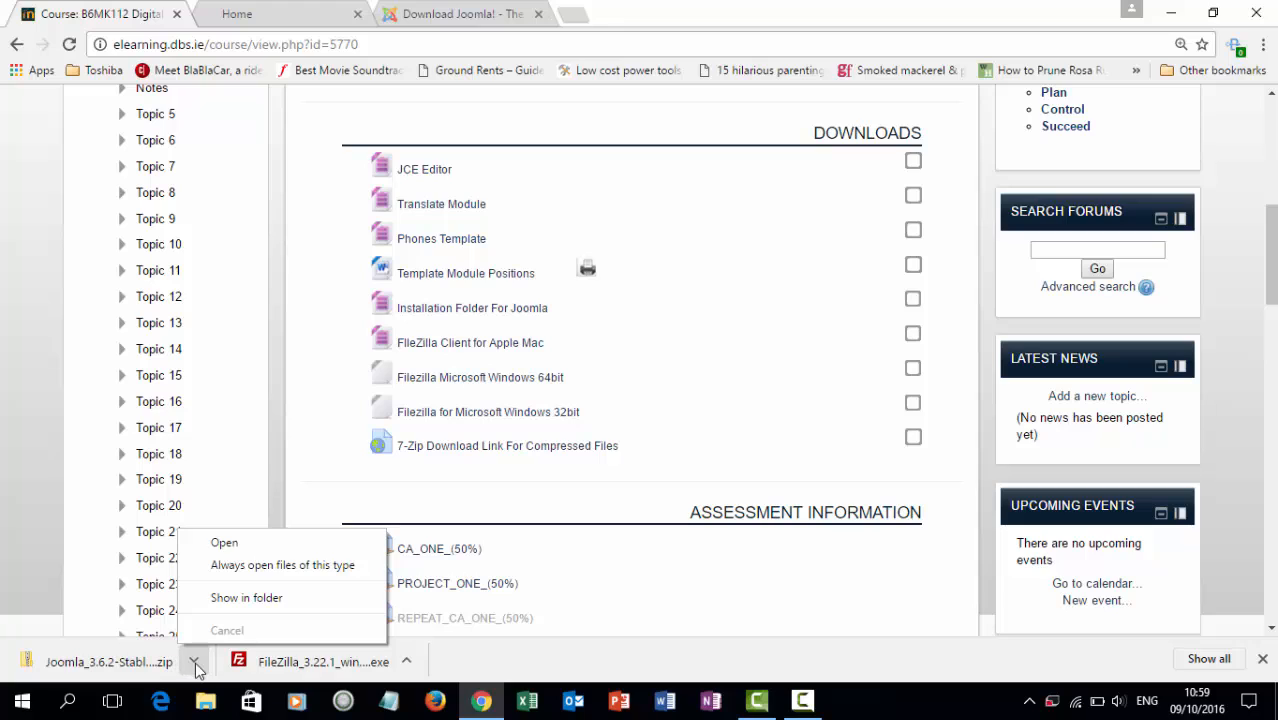
Copy the Joomla_3.6.2-Stable-Full_Package (1) zip from the Downloads folder.
click(236, 598)
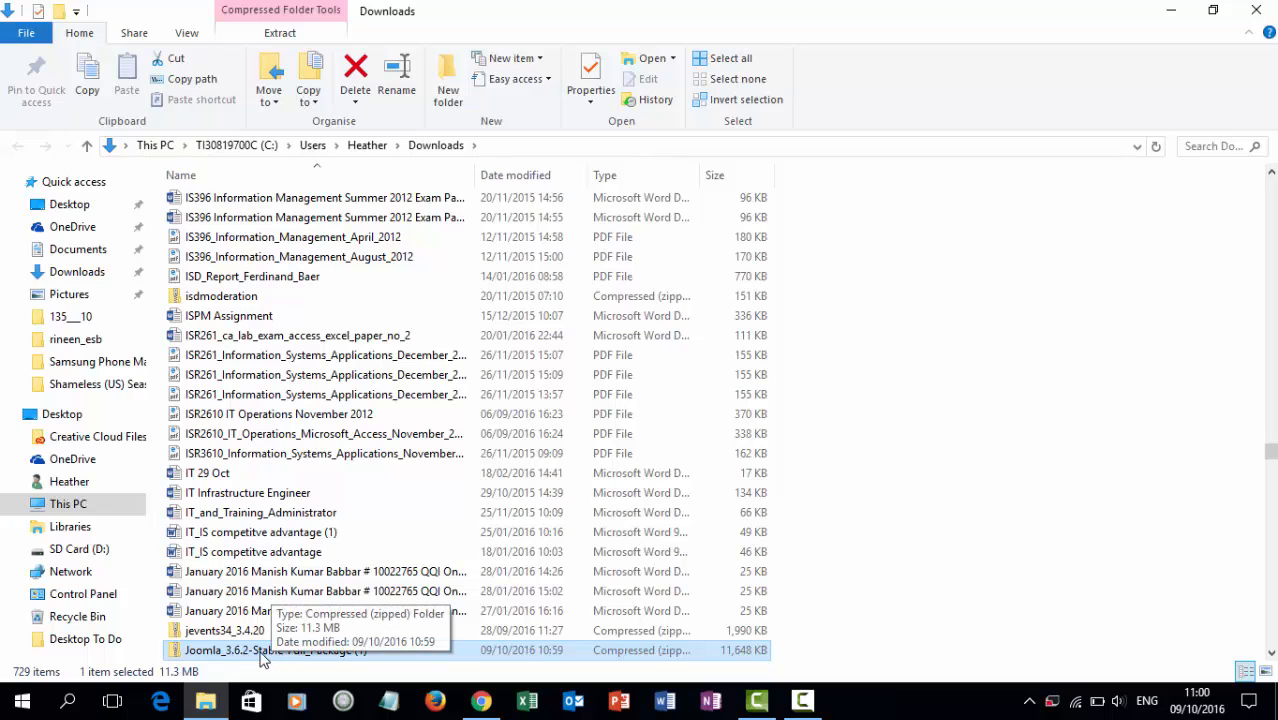
right_click(241, 652)
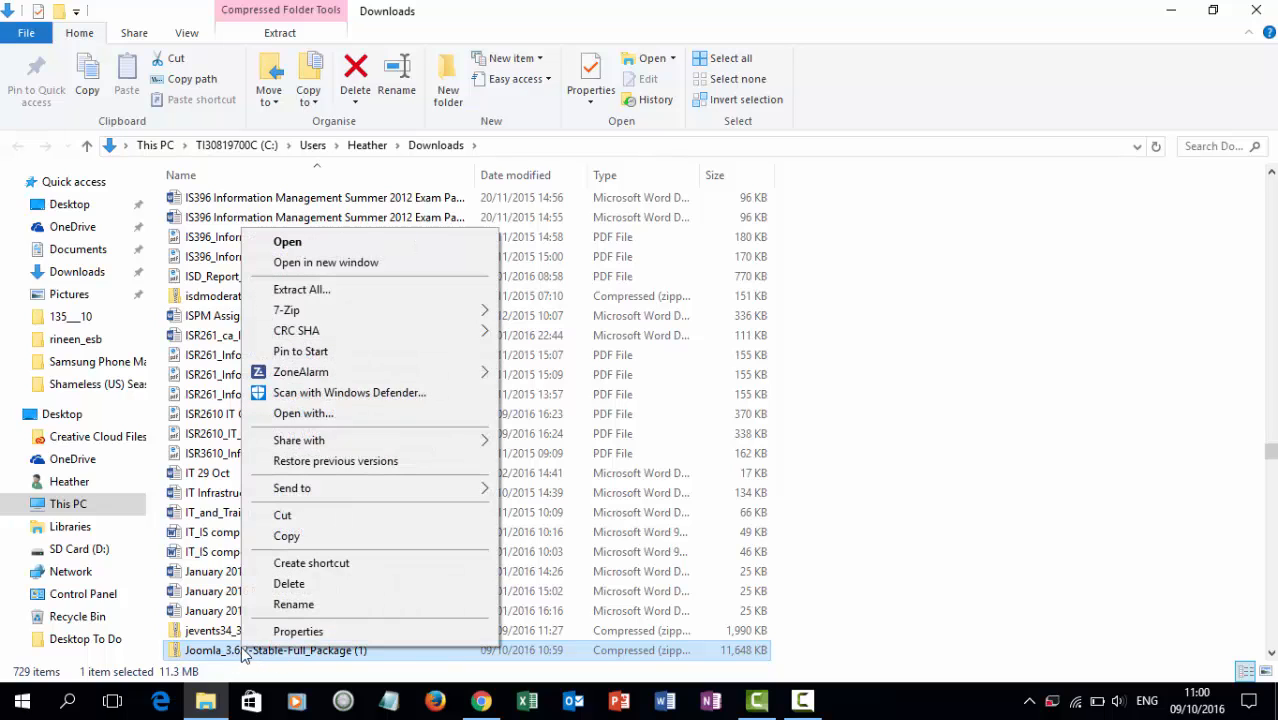
click(351, 541)
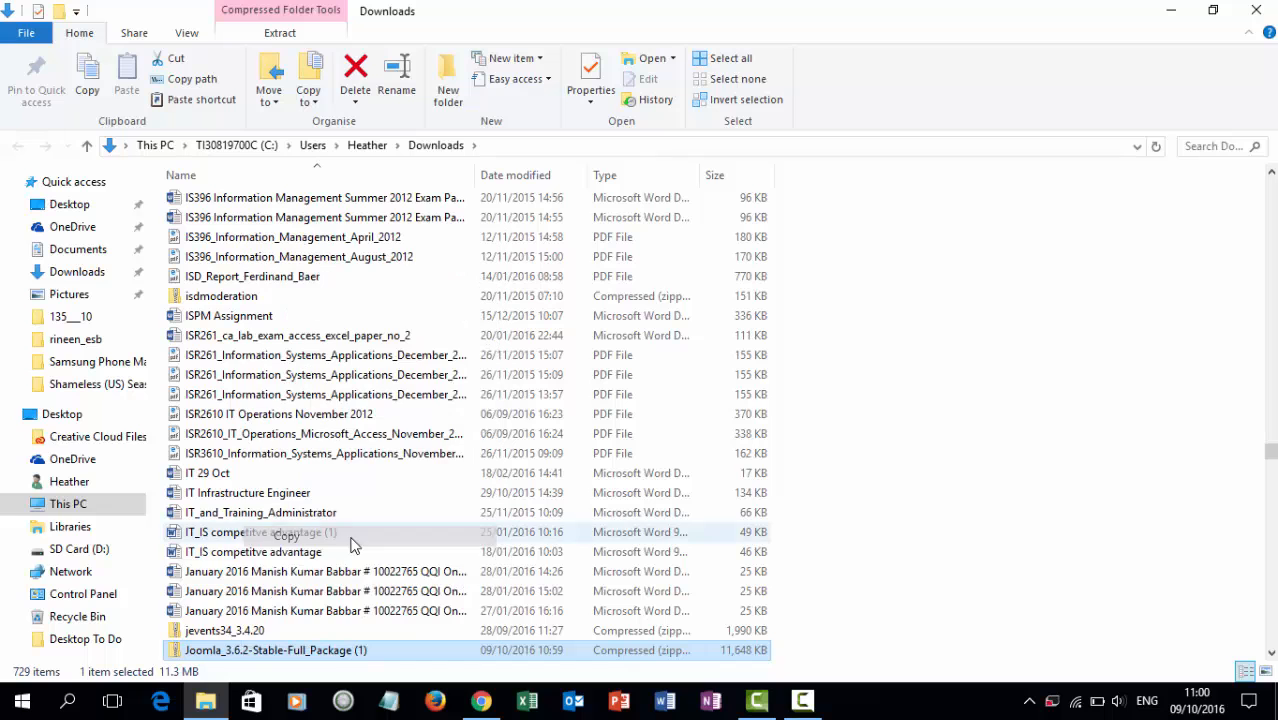
click(1170, 11)
click(1169, 14)
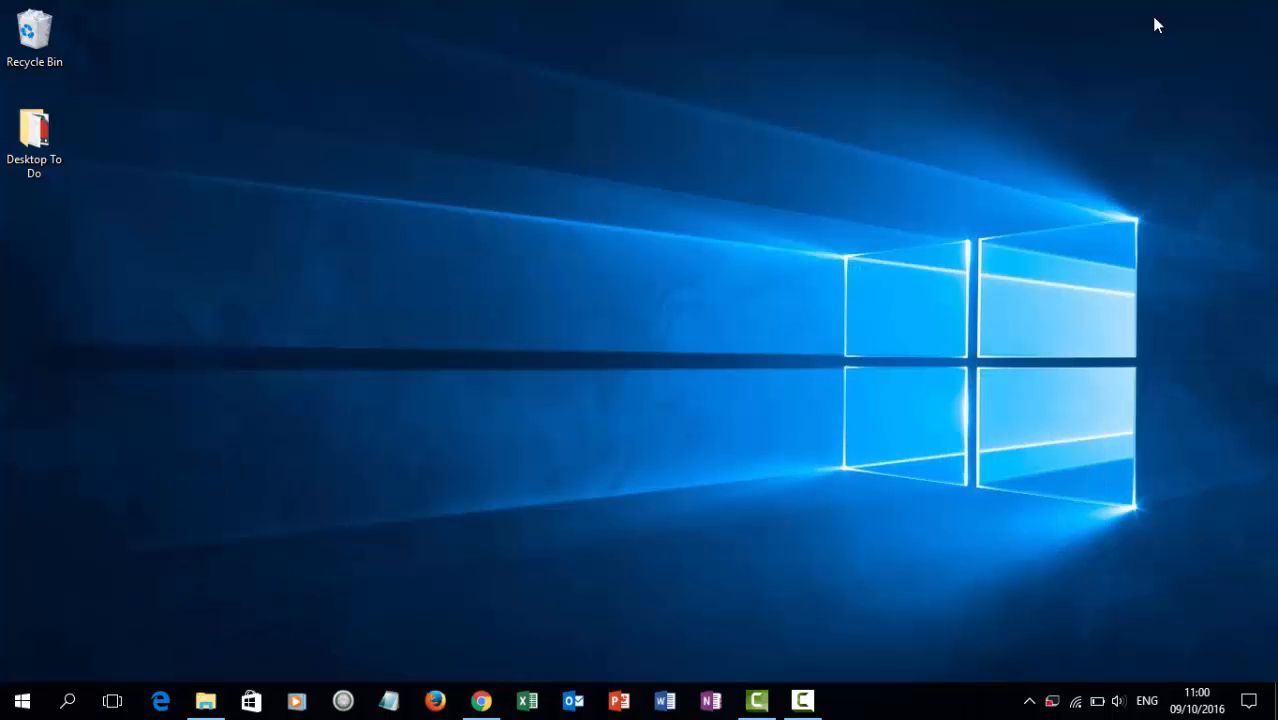
Create a desktop folder named 'Camtasia Video Digital Tools' and open it.
right_click(243, 264)
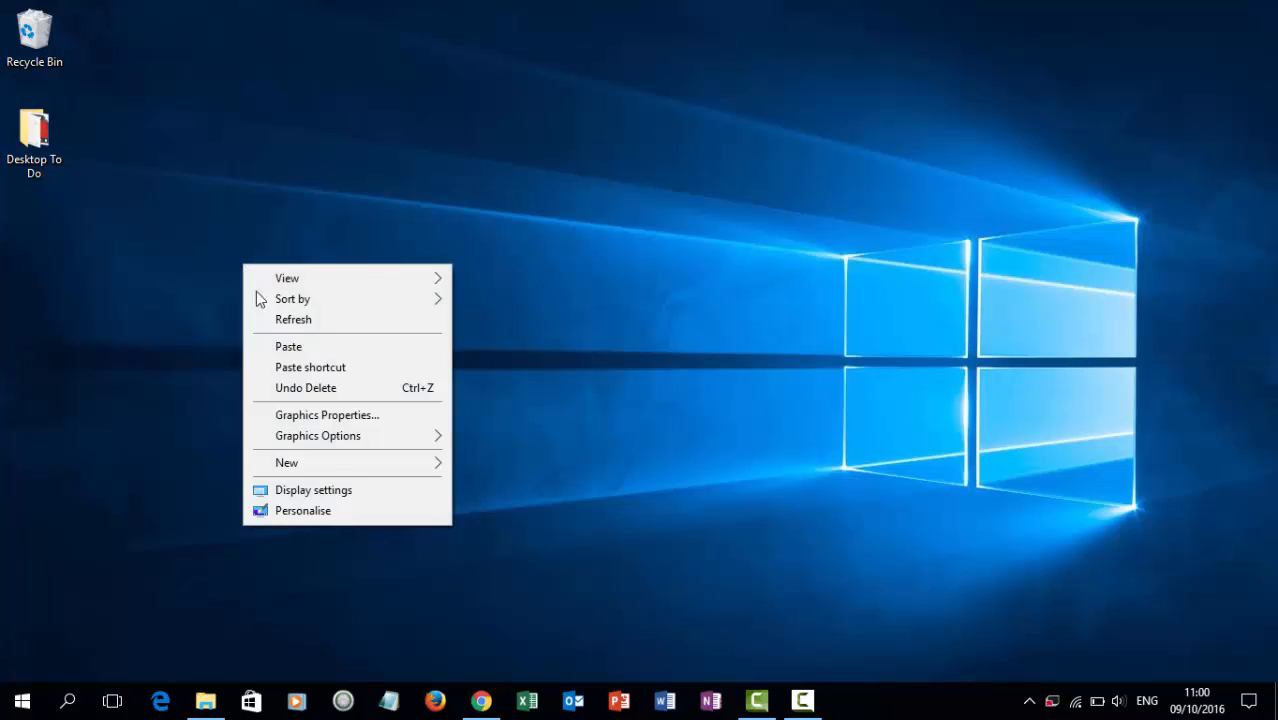
mouse_move(332, 467)
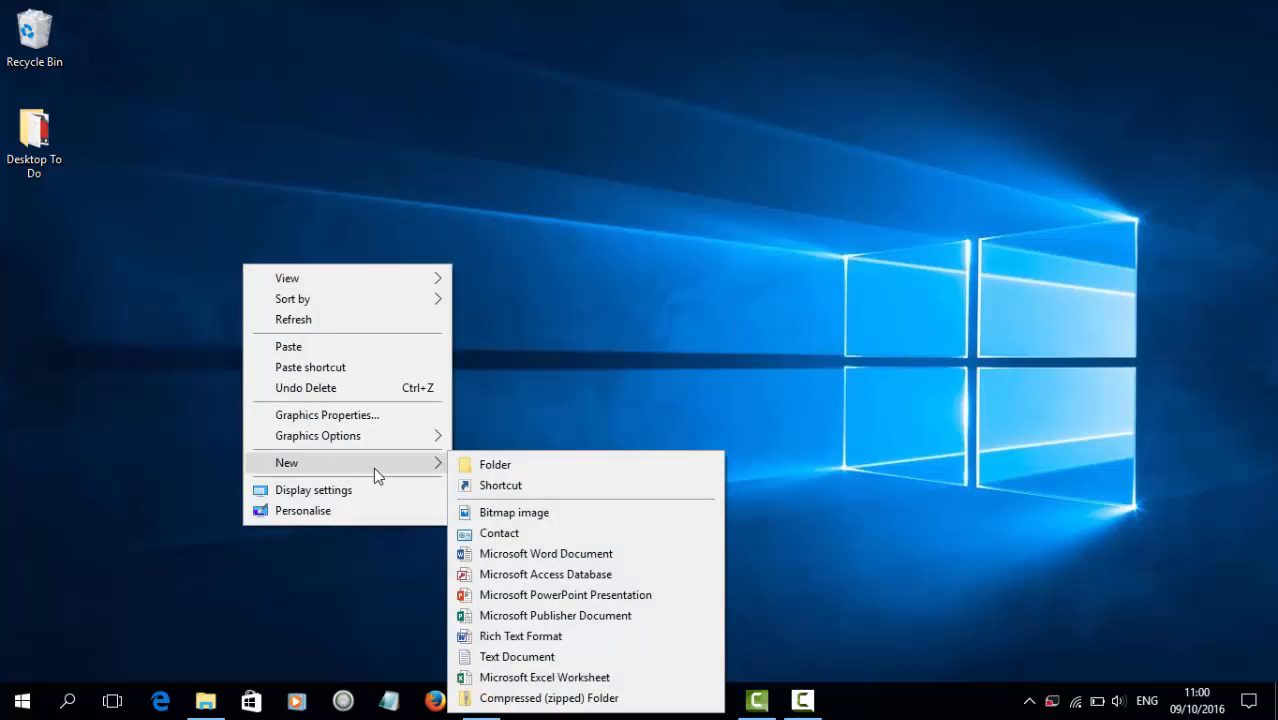
click(474, 461)
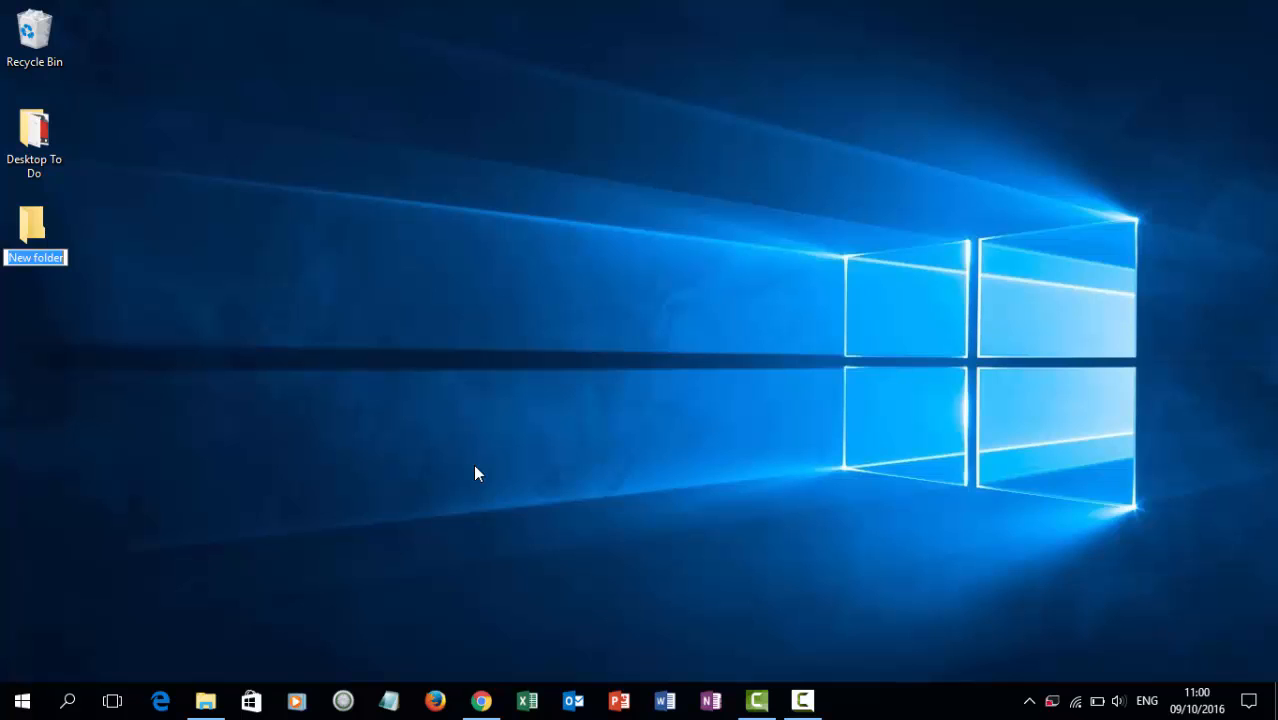
text(Camt)
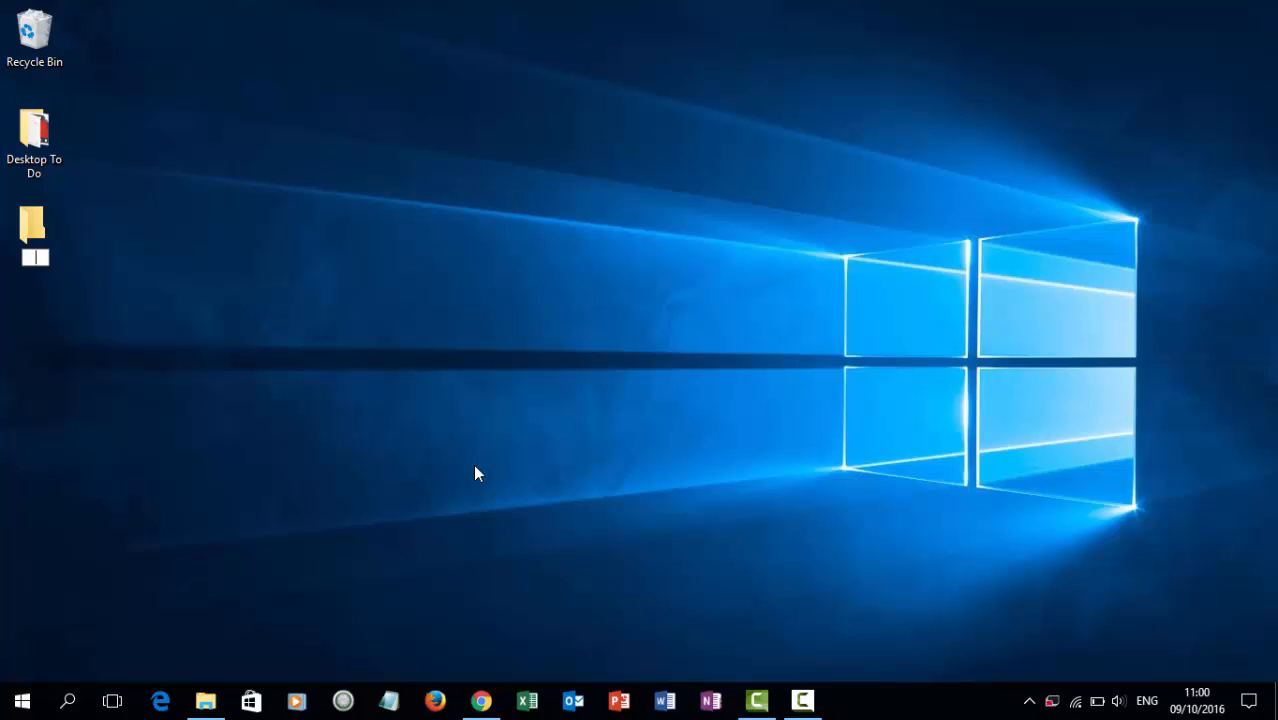
text(asia )
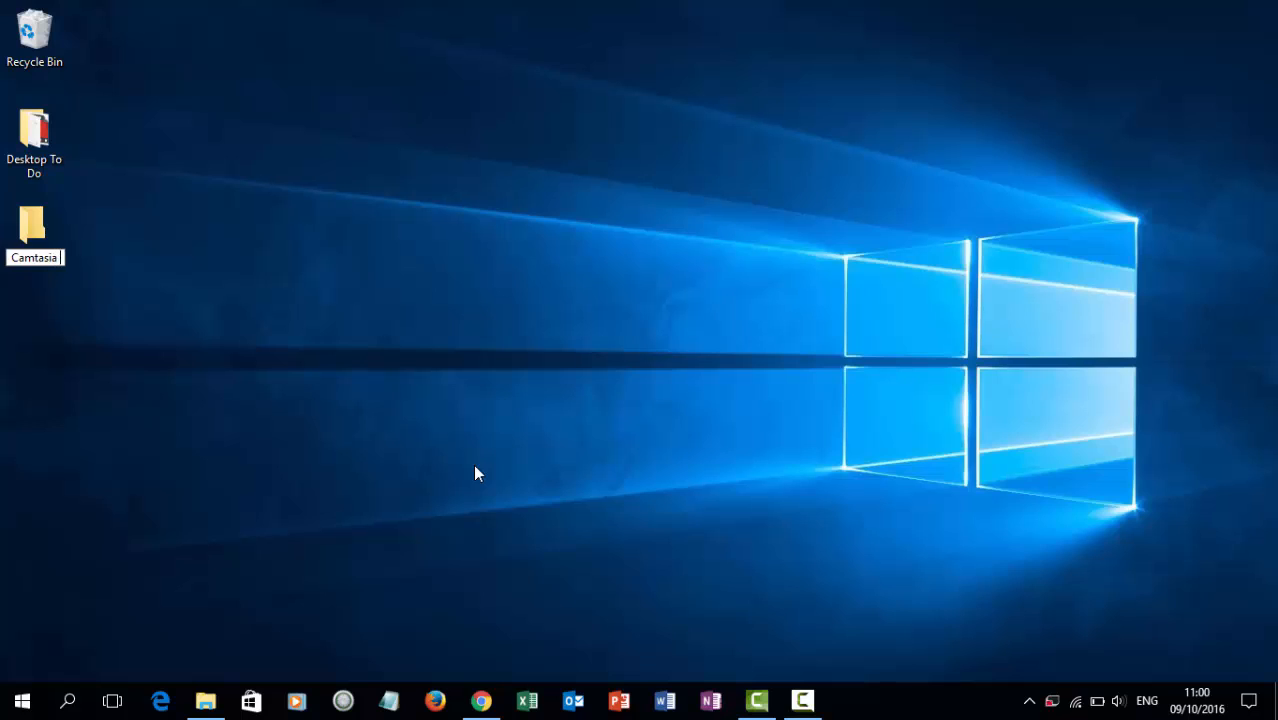
text(Video)
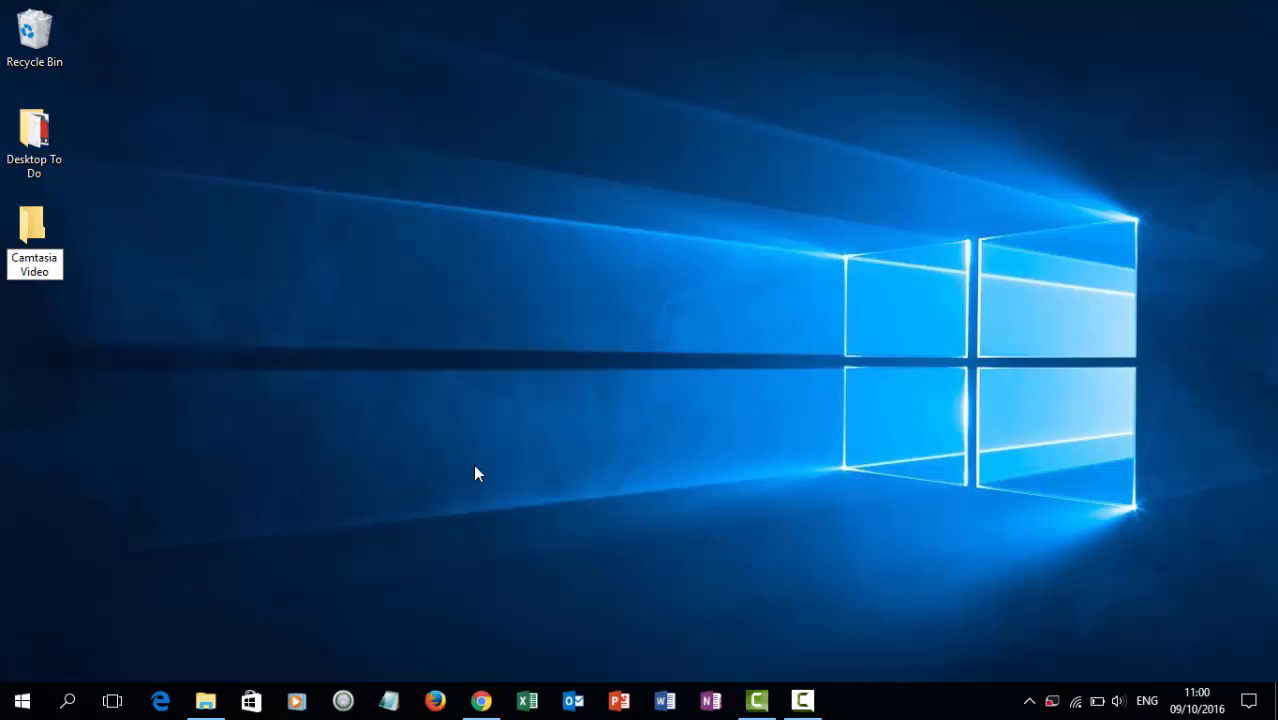
text( Digit)
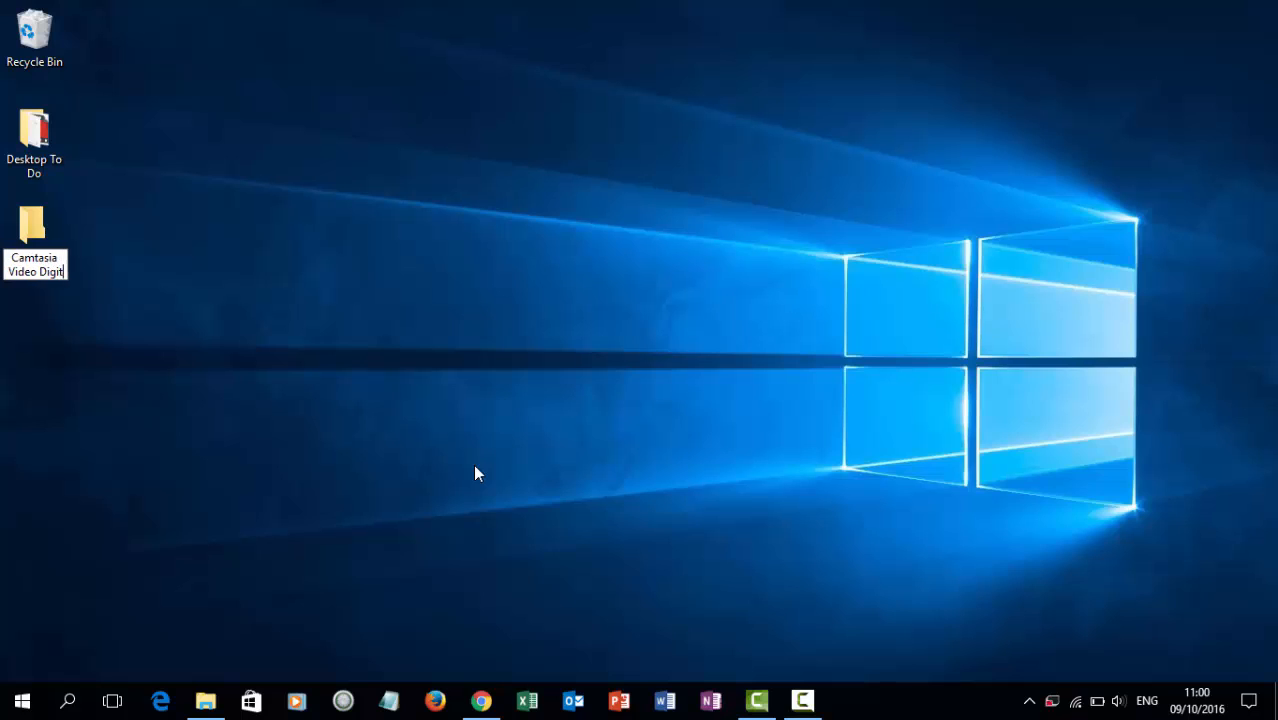
text(al Tools)
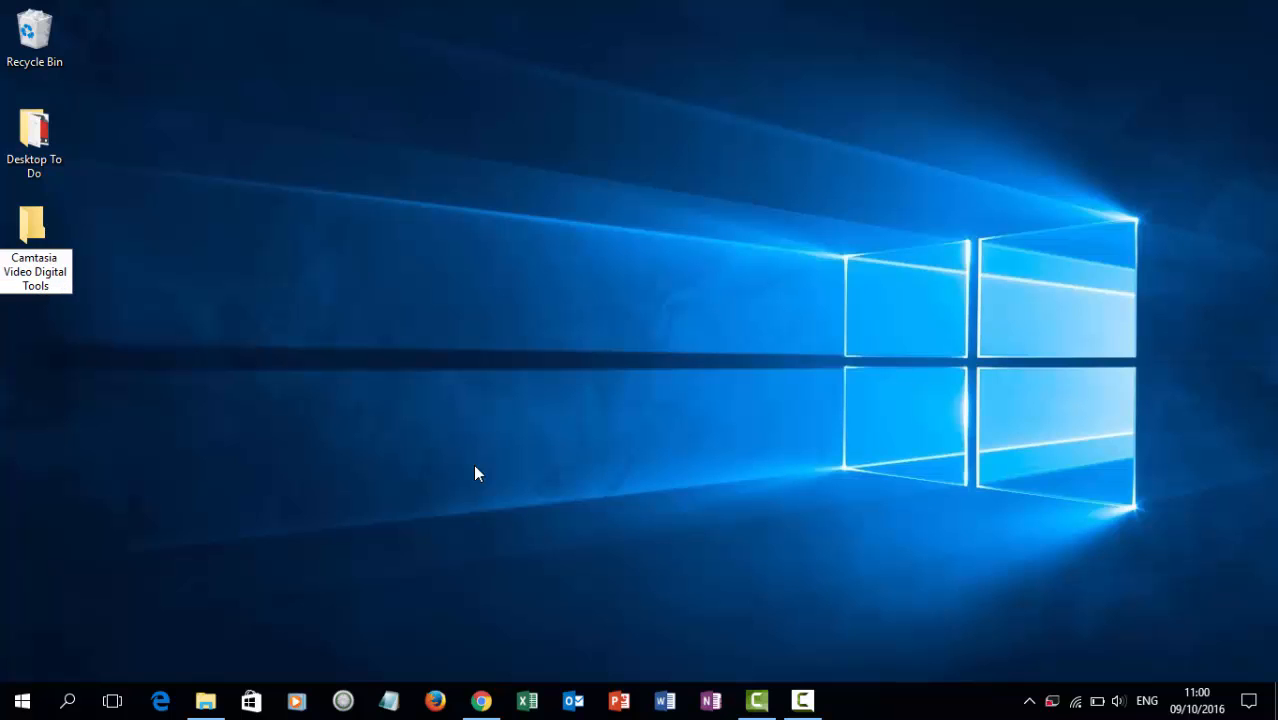
key(Return)
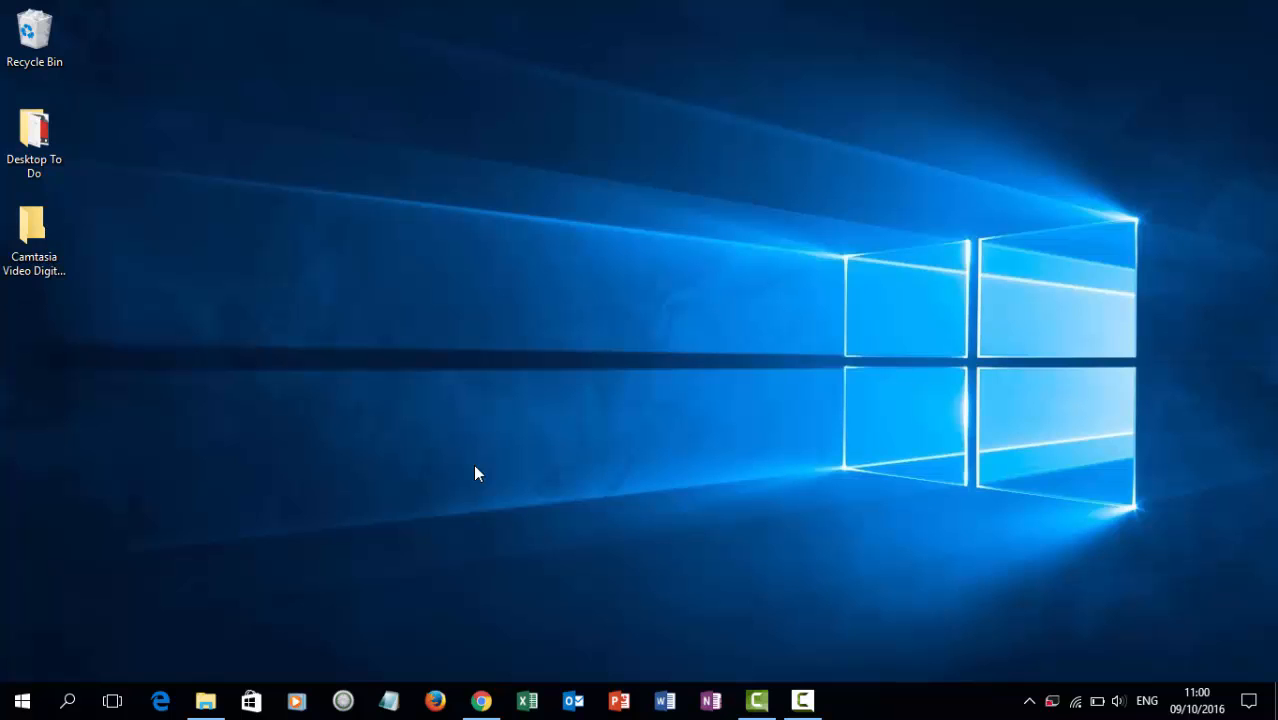
key(Return)
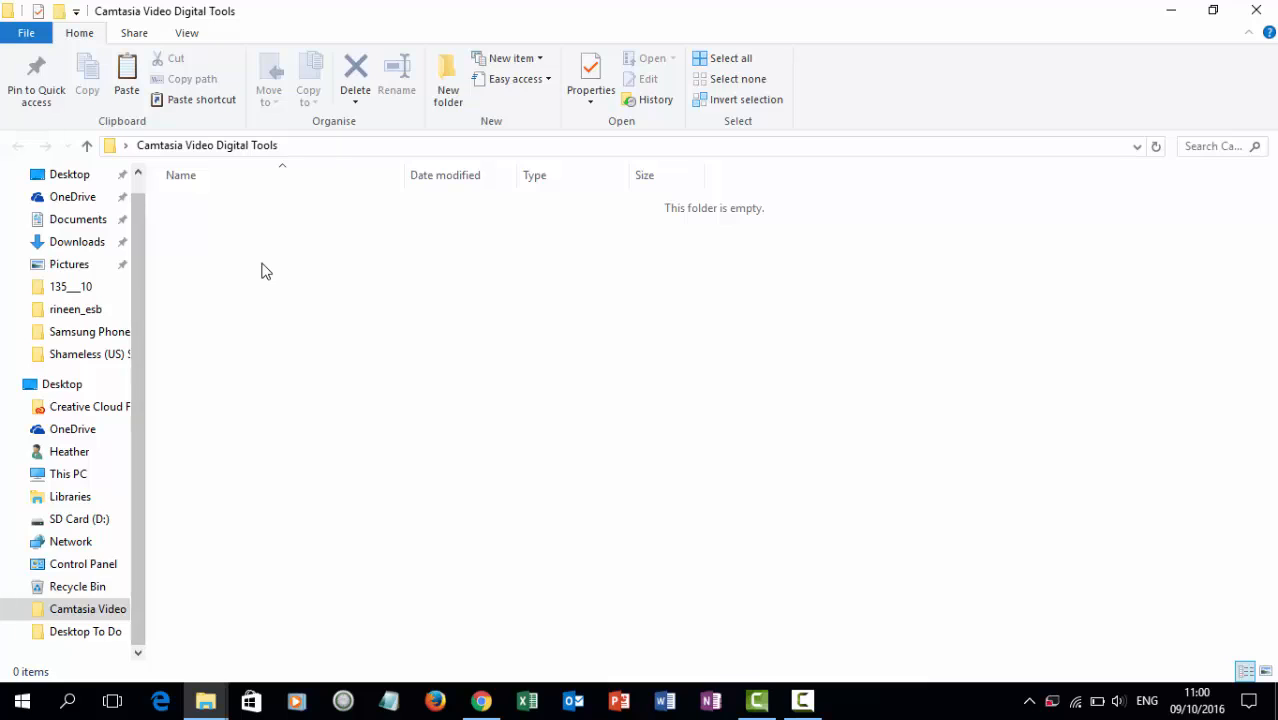
Paste the Joomla zip into the empty folder and minimise the window.
right_click(263, 271)
click(309, 394)
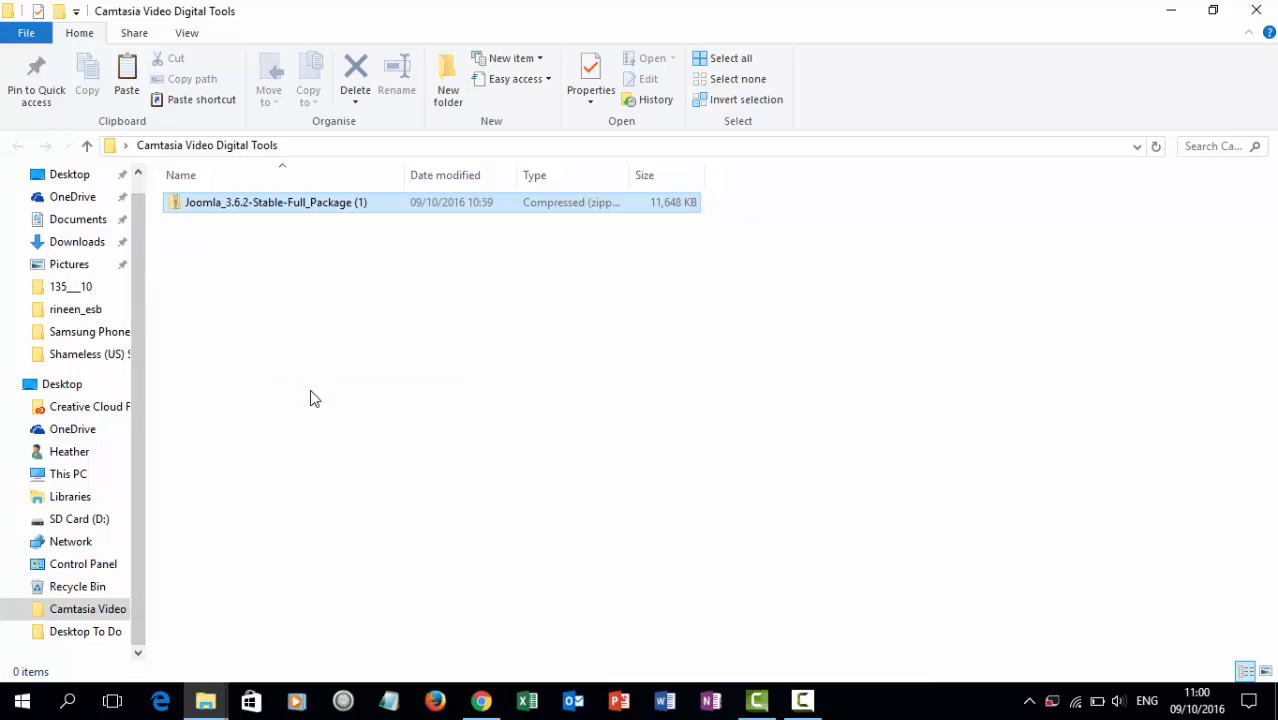
click(1175, 19)
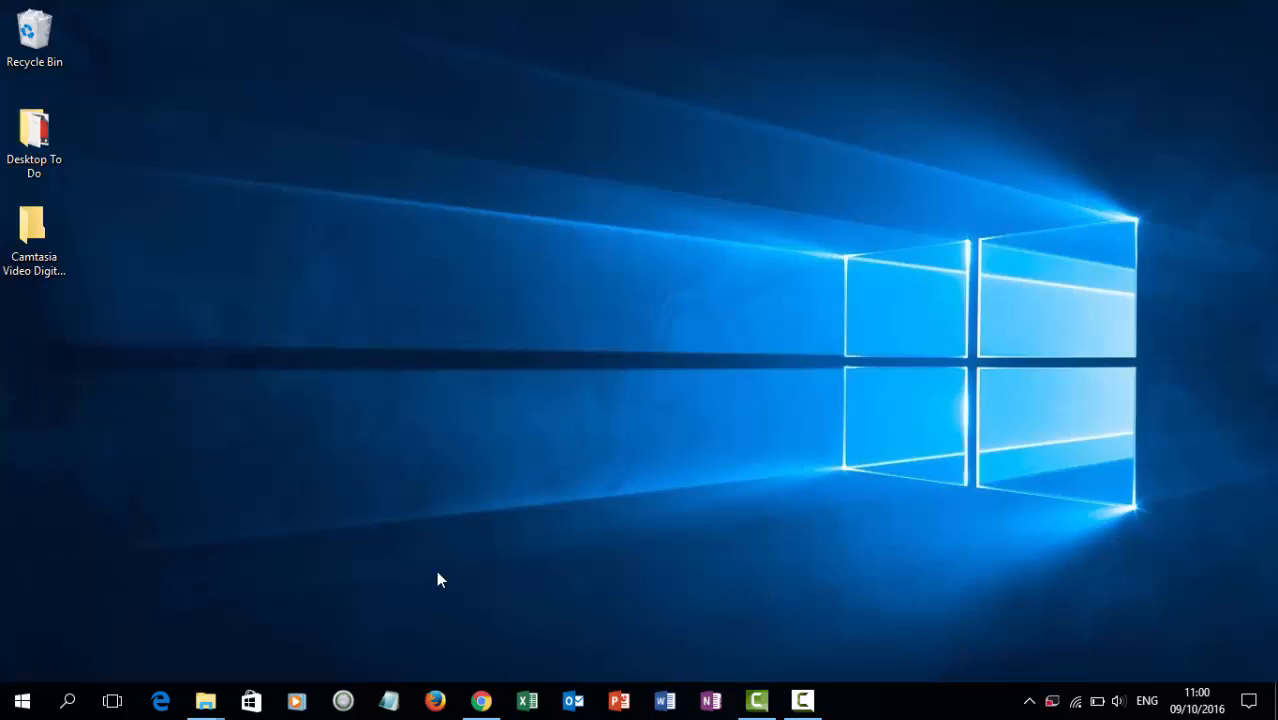
Show the downloaded FileZilla installer in its Downloads folder, then close it and minimise Chrome.
click(484, 703)
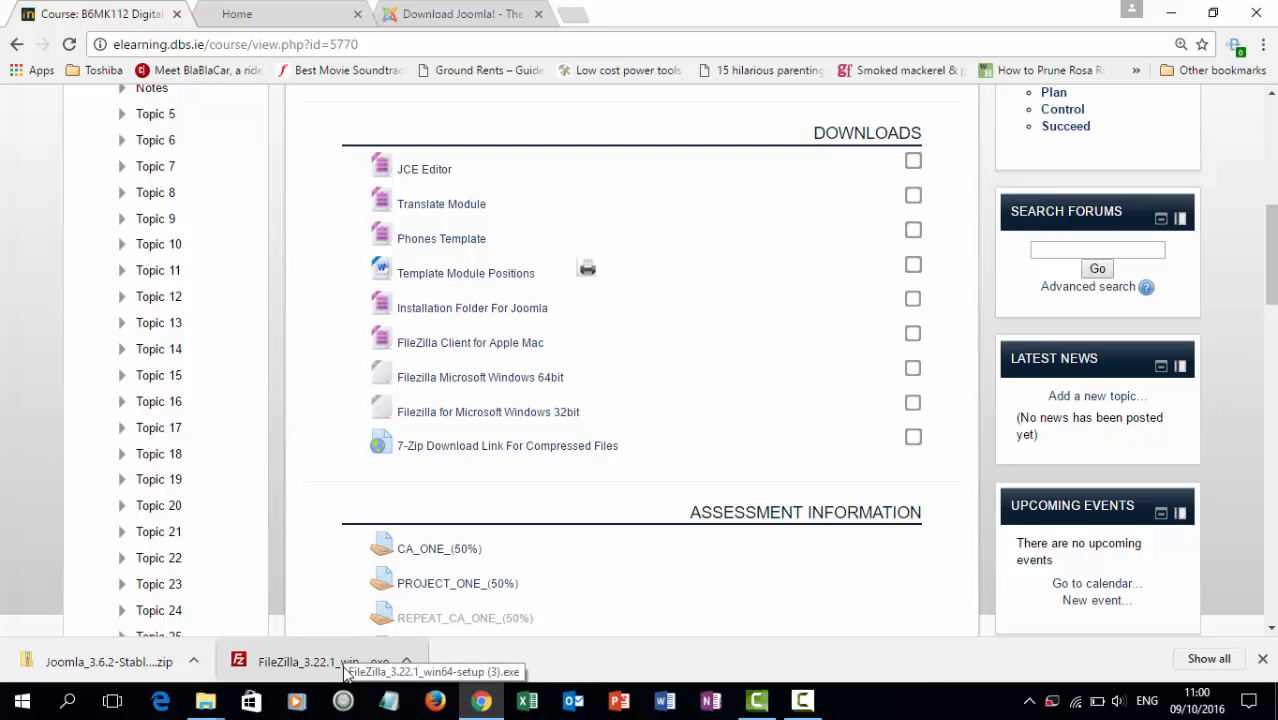
click(408, 661)
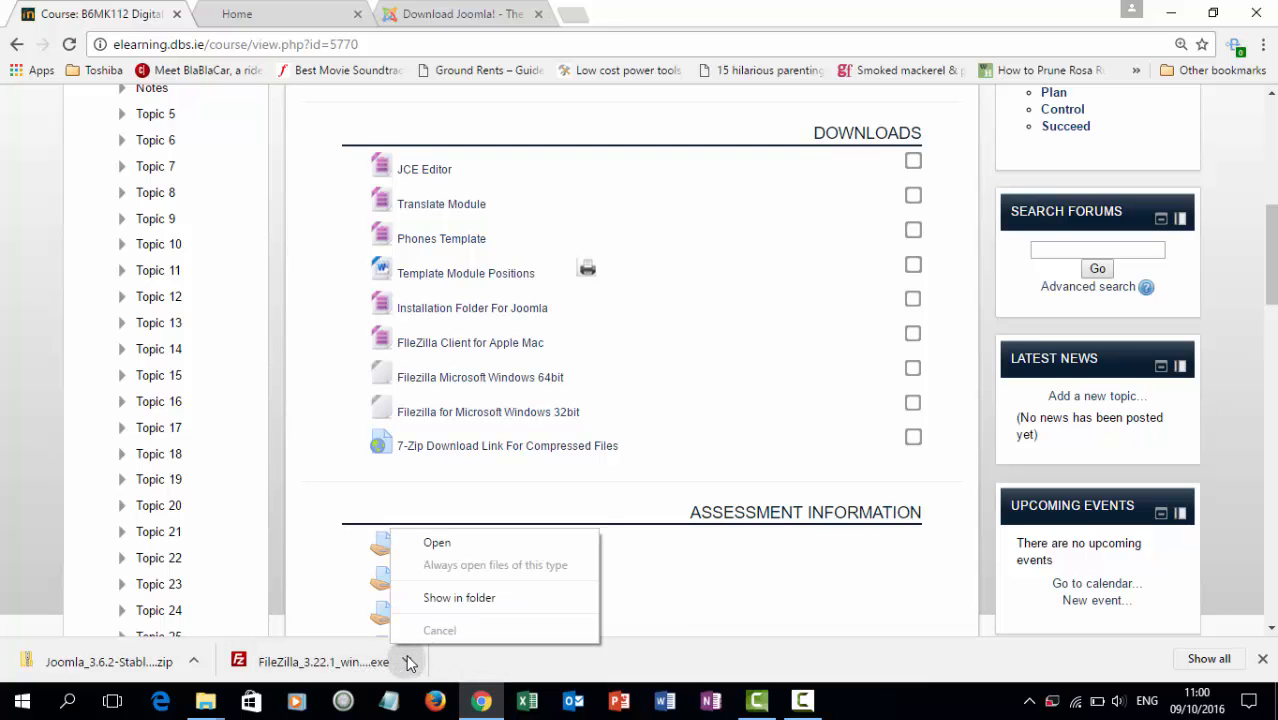
click(459, 598)
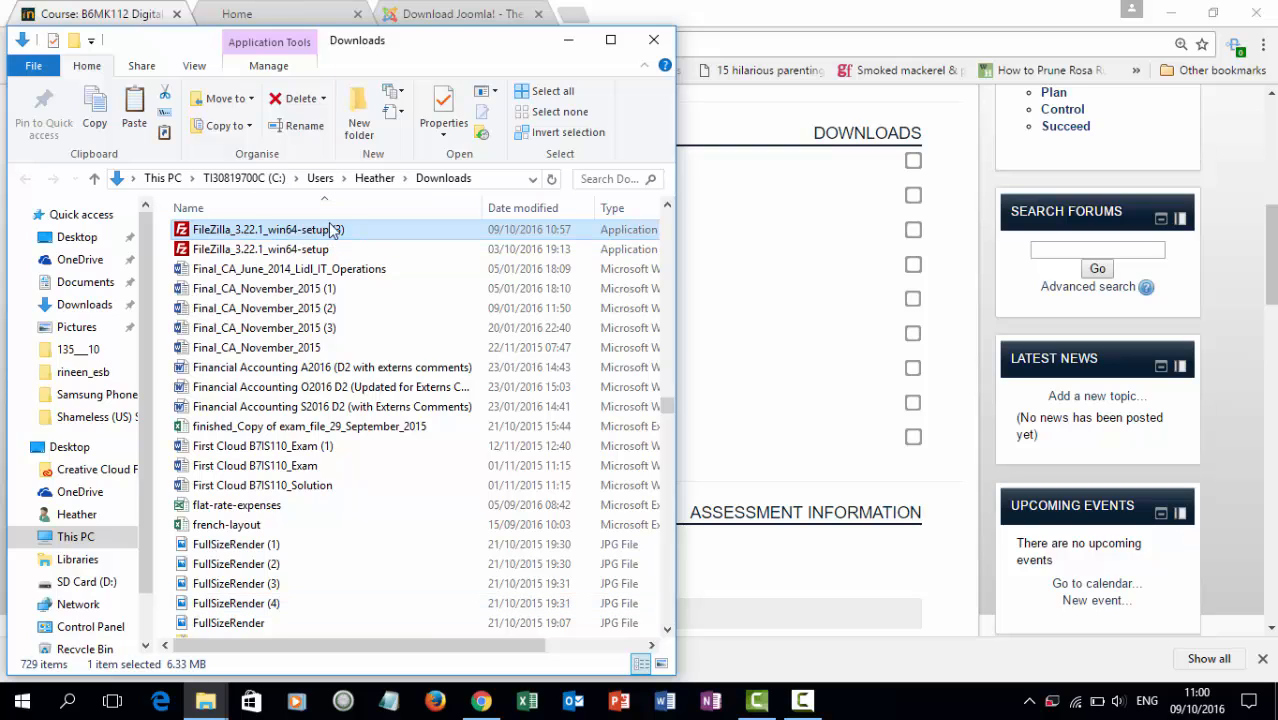
click(653, 39)
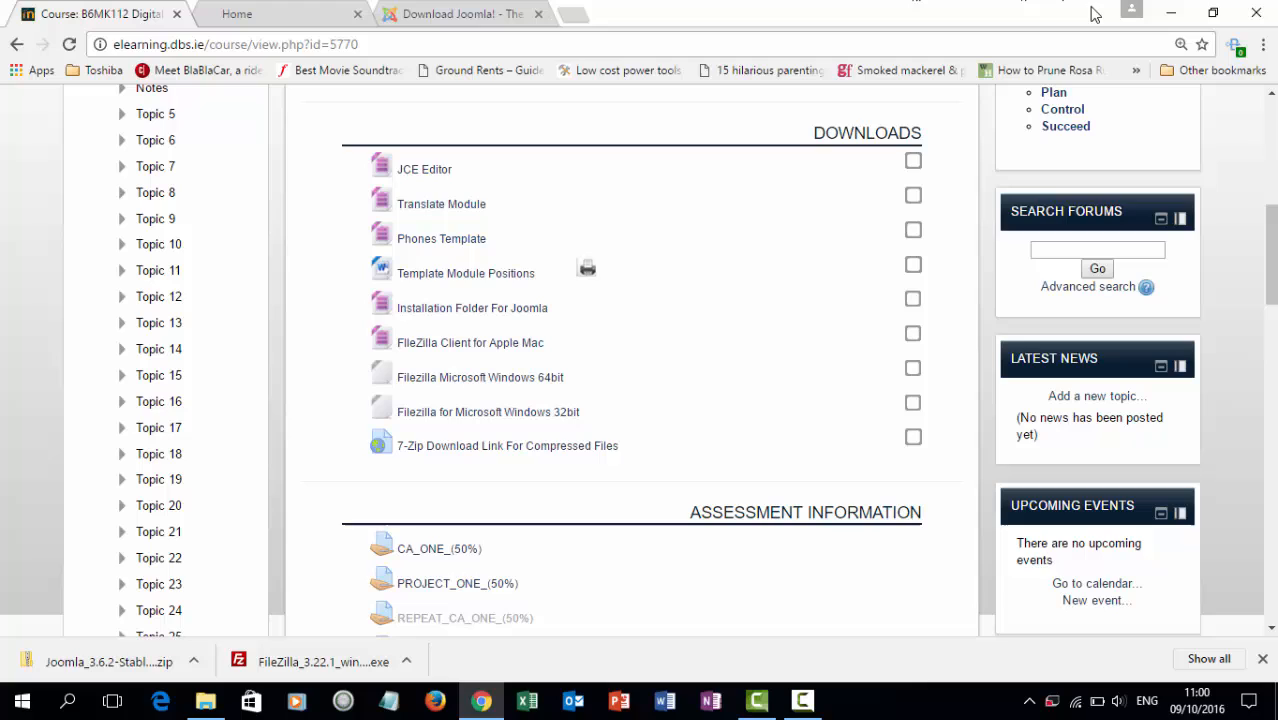
click(1166, 18)
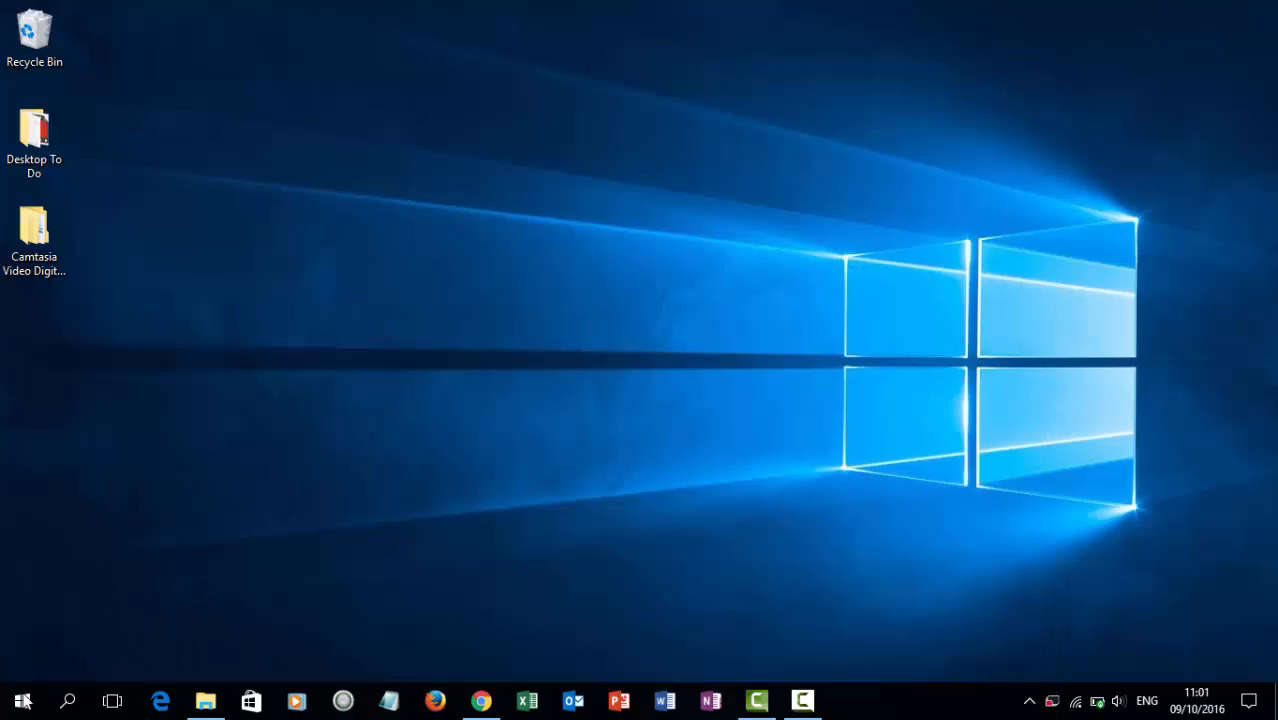
Launch FileZilla from the Start menu's FileZilla FTP Client group.
click(23, 702)
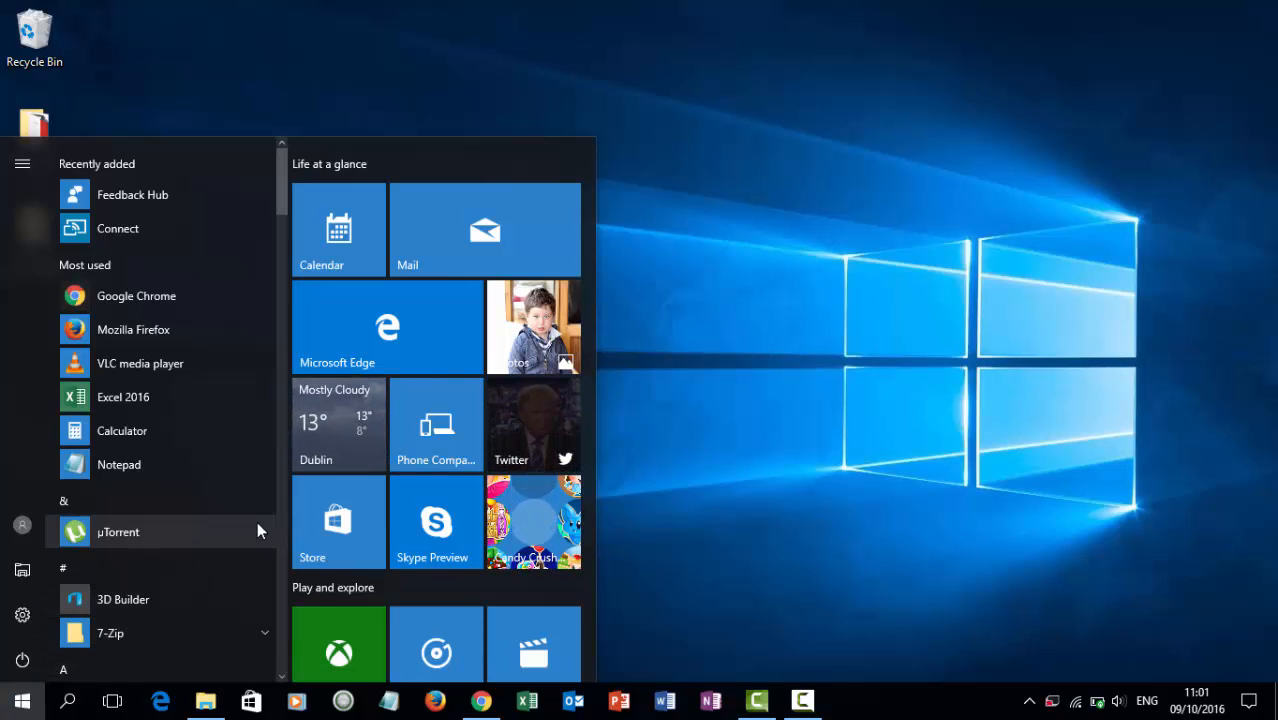
drag(278, 220, 283, 351)
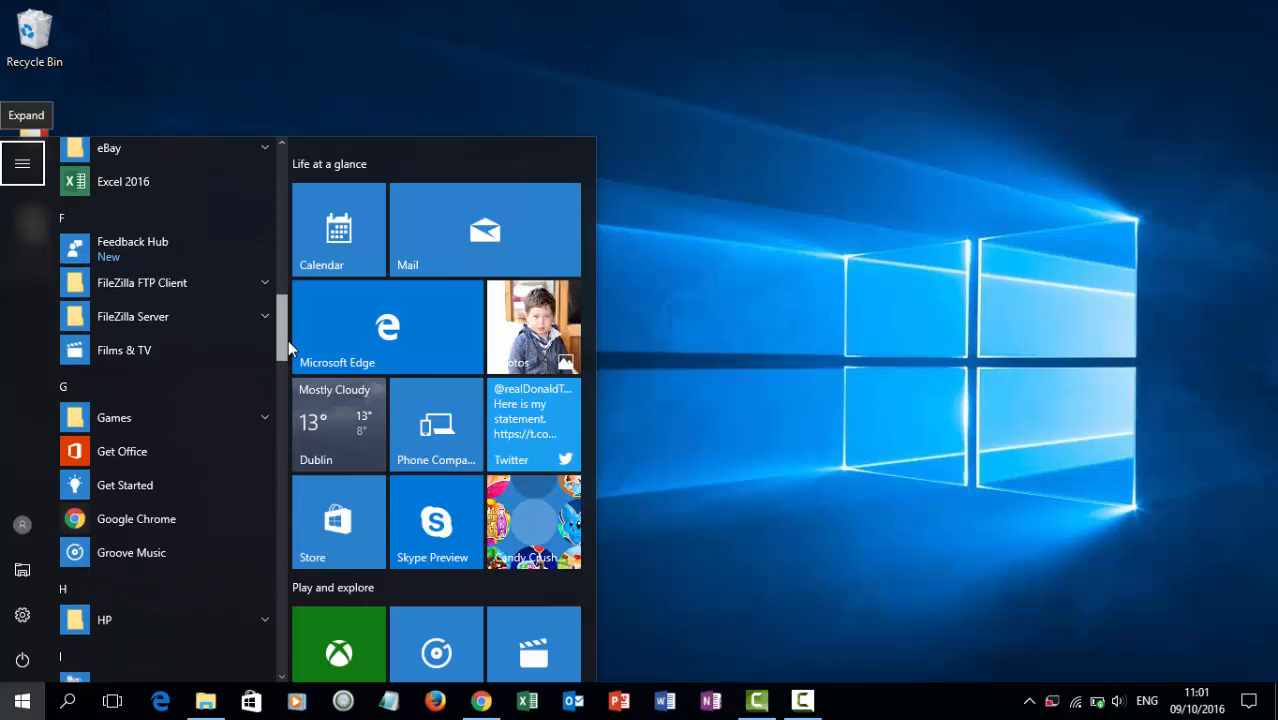
scroll(270, 346, up, 1)
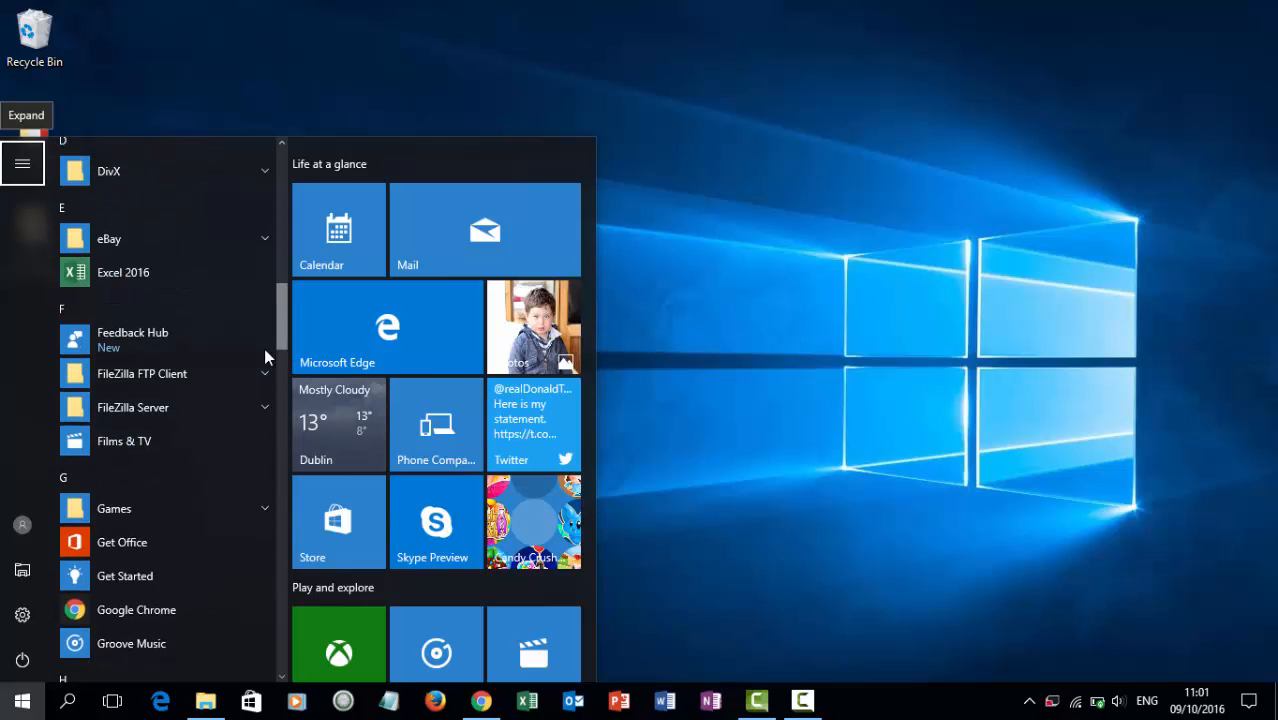
click(188, 374)
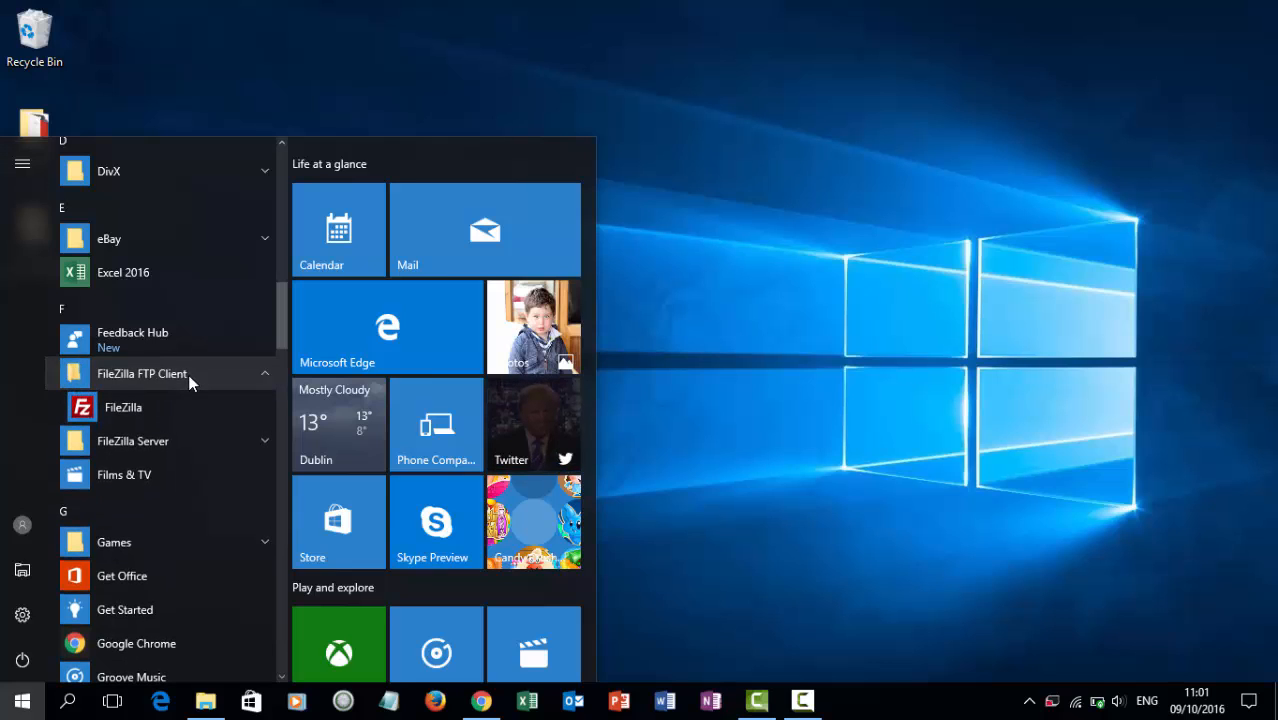
click(119, 408)
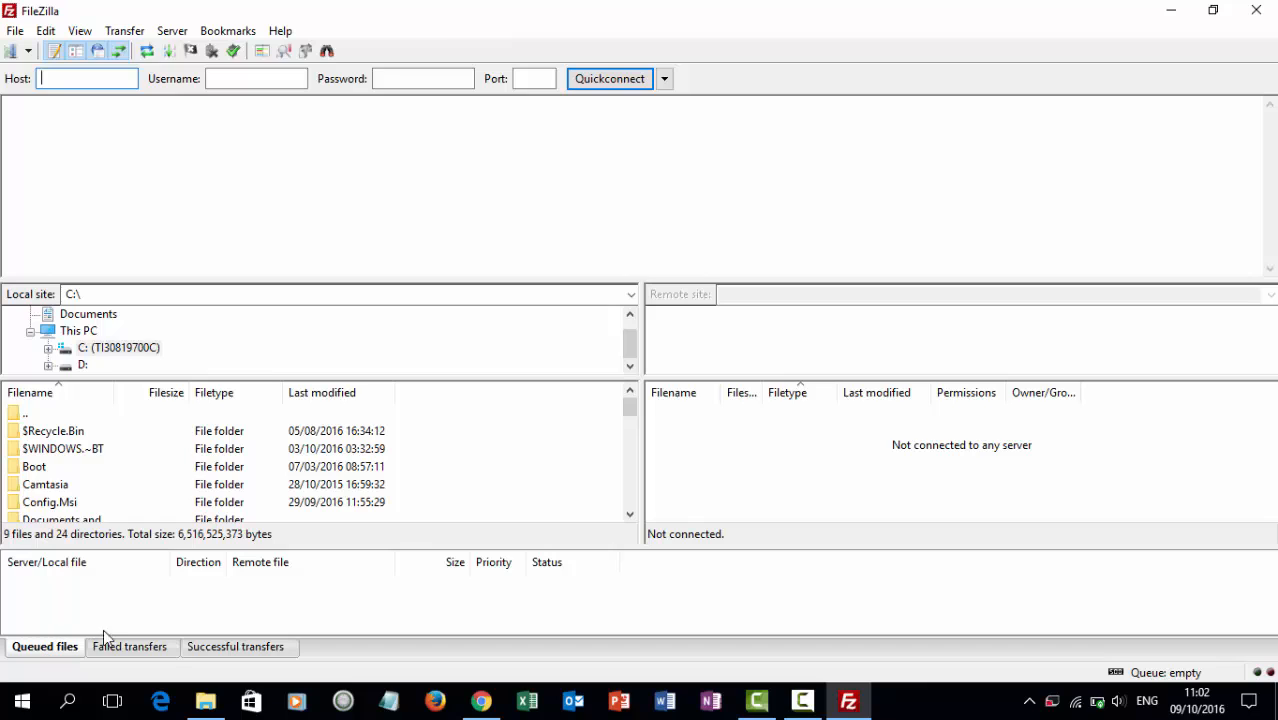
Check the Failed and Successful transfers lists, then return to Queued files.
click(130, 651)
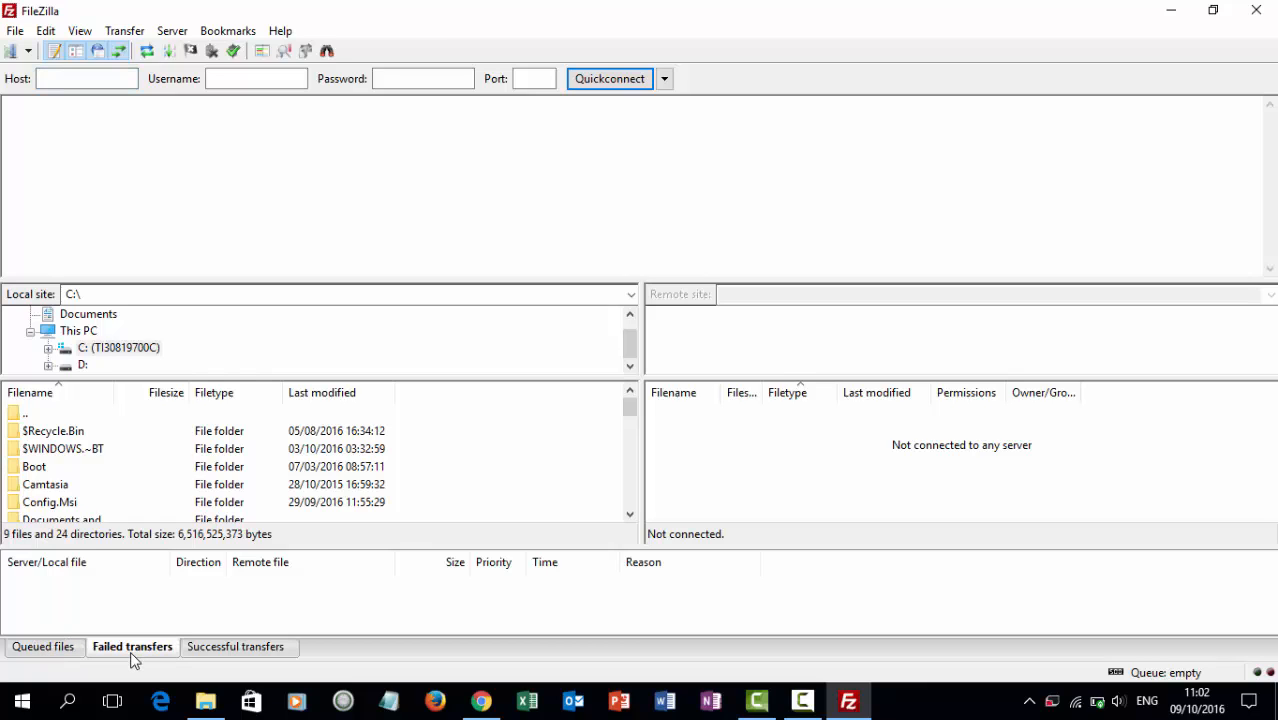
click(250, 652)
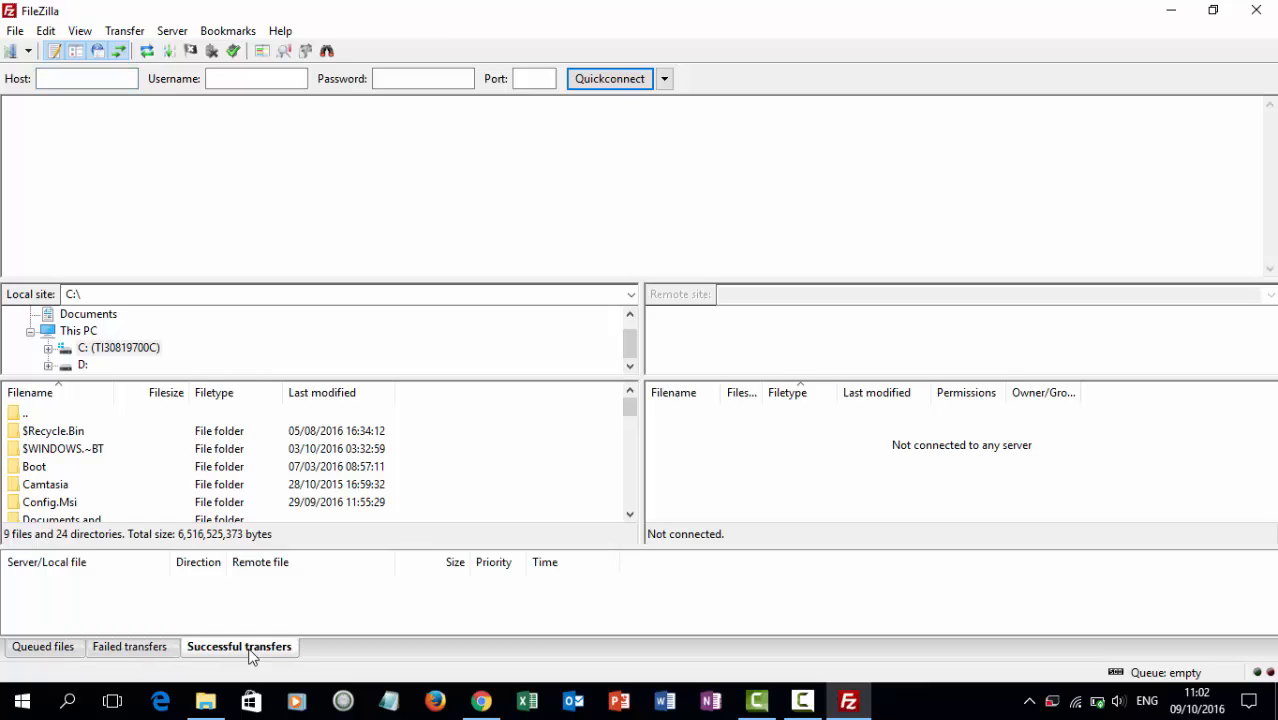
click(40, 650)
Open the Site Manager from FileZilla's File menu.
click(15, 31)
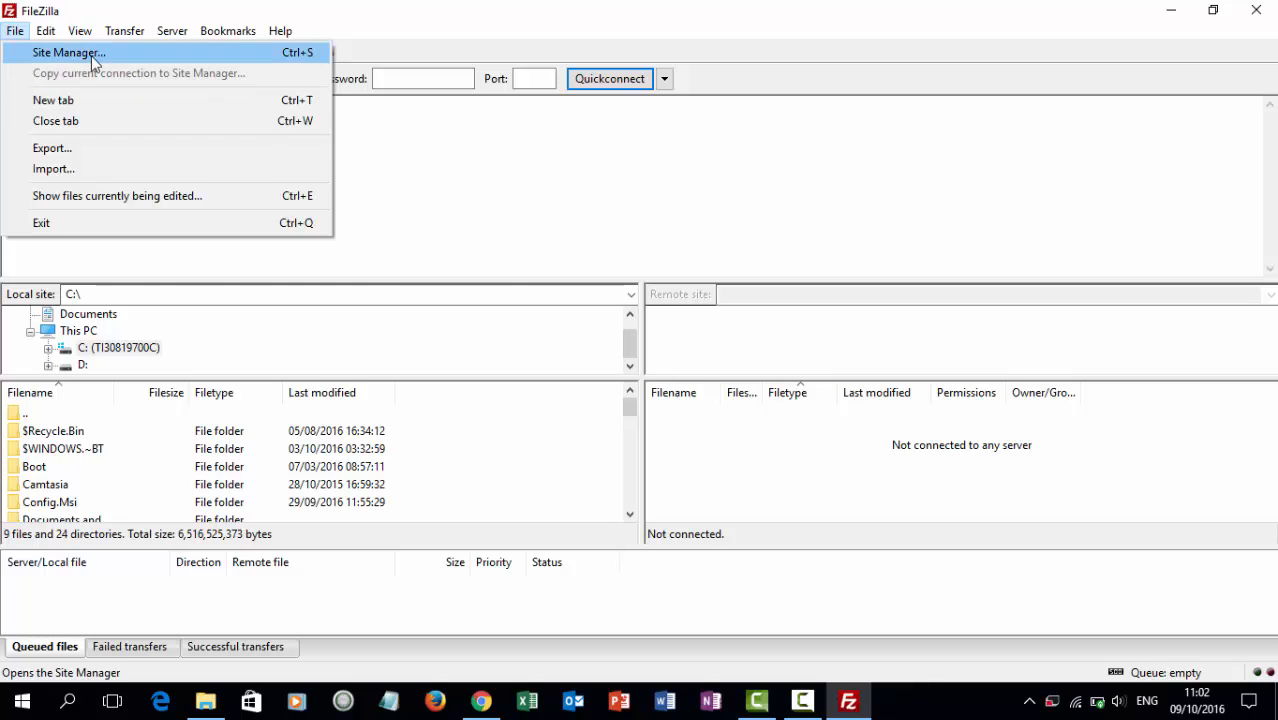
click(15, 31)
click(15, 31)
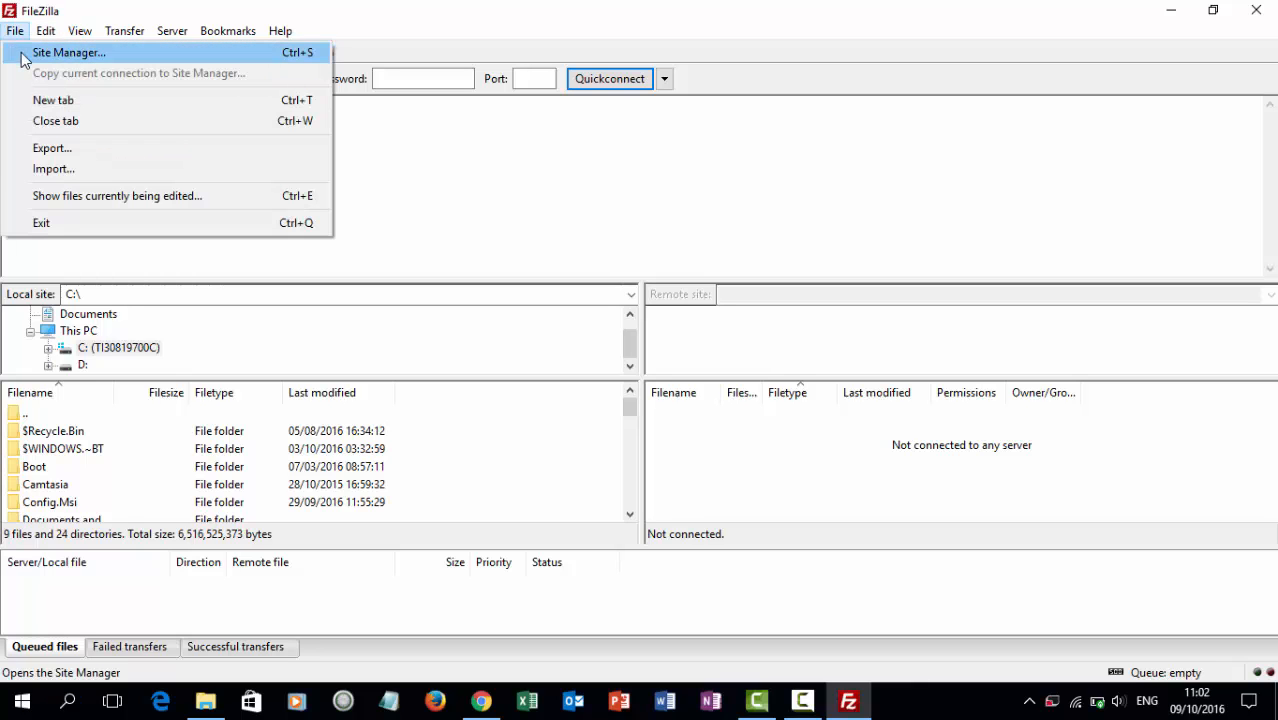
click(22, 56)
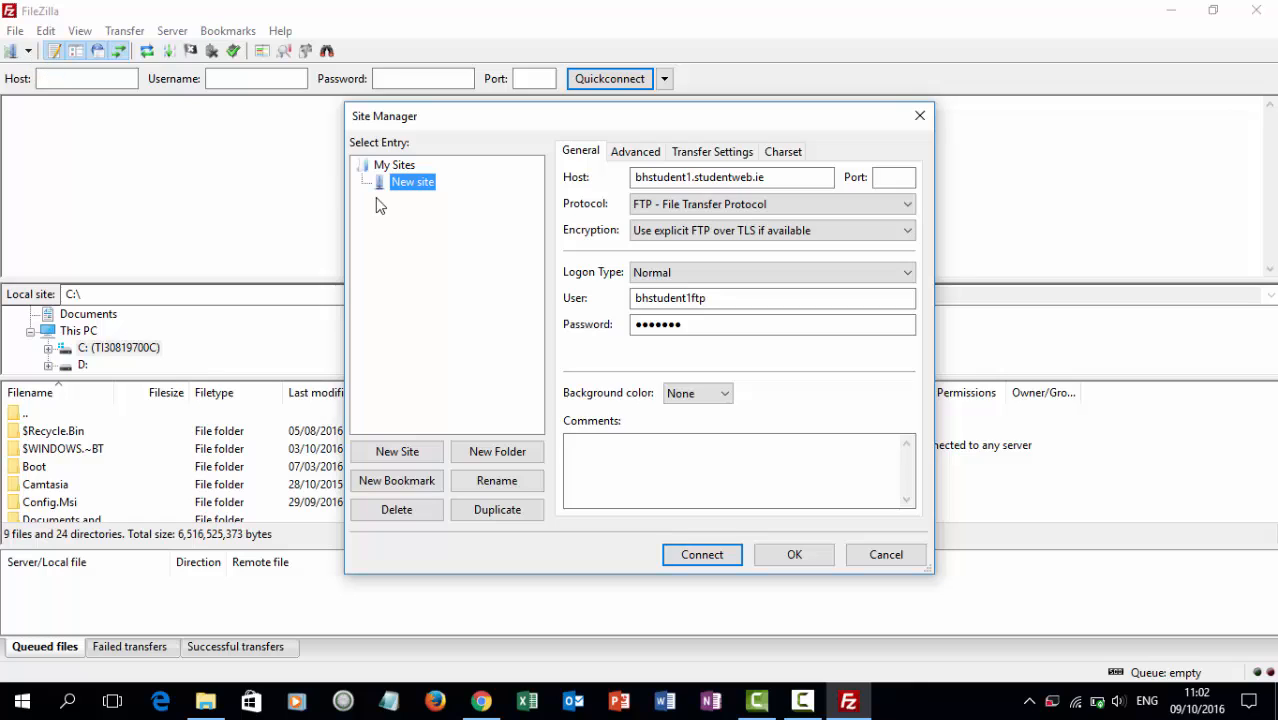
Add a new site for host bhstudent10.studentweb.ie with Normal logon, the FTP user name and password, and connect.
click(397, 452)
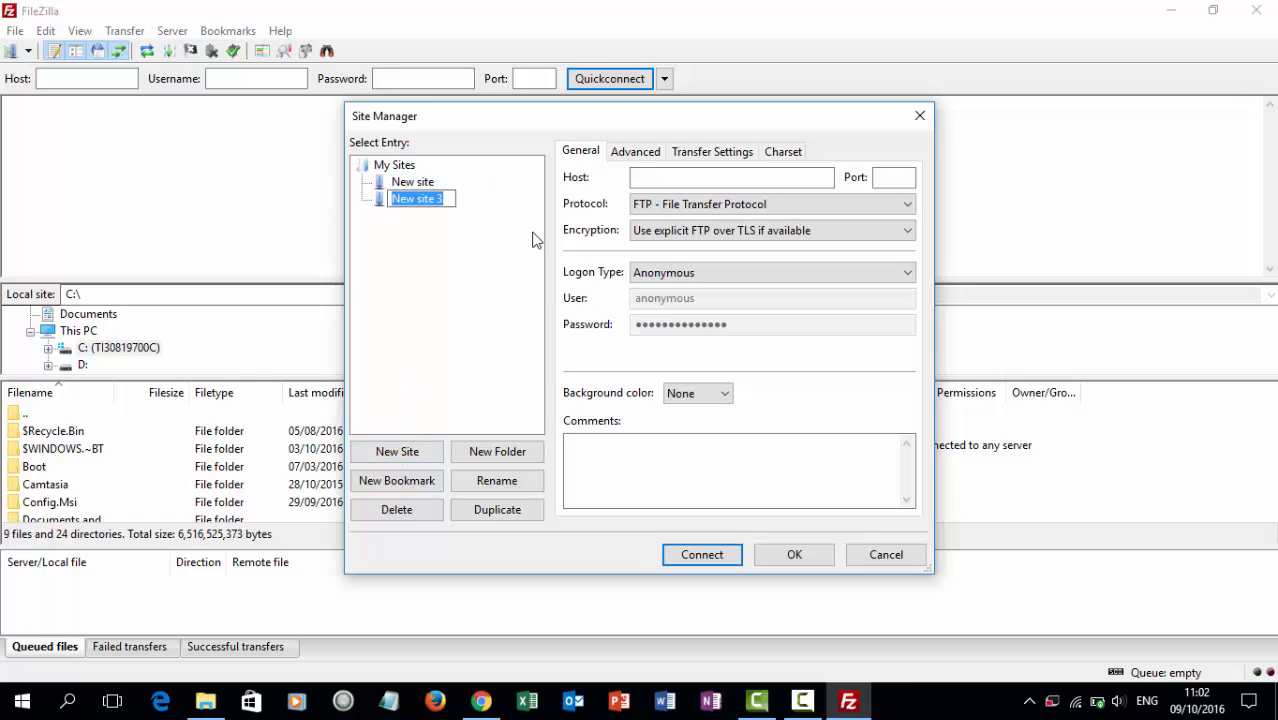
click(642, 177)
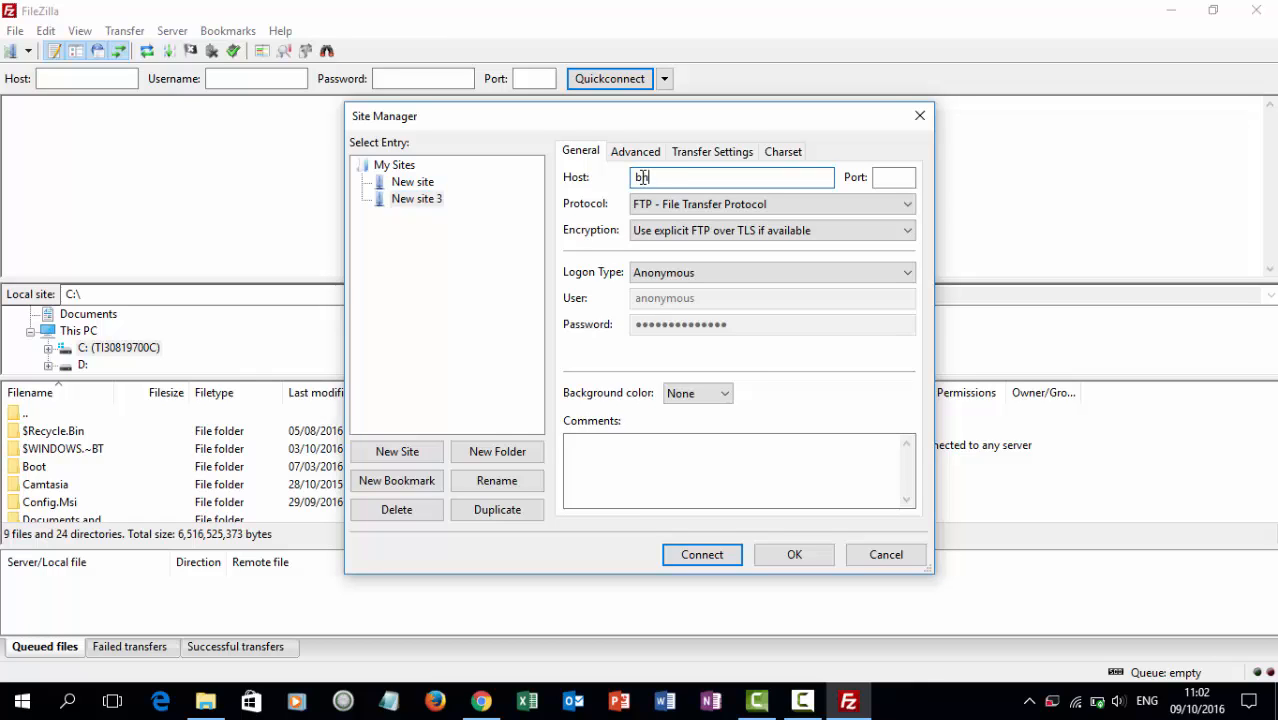
text(bstudent10.studentweb.ie)
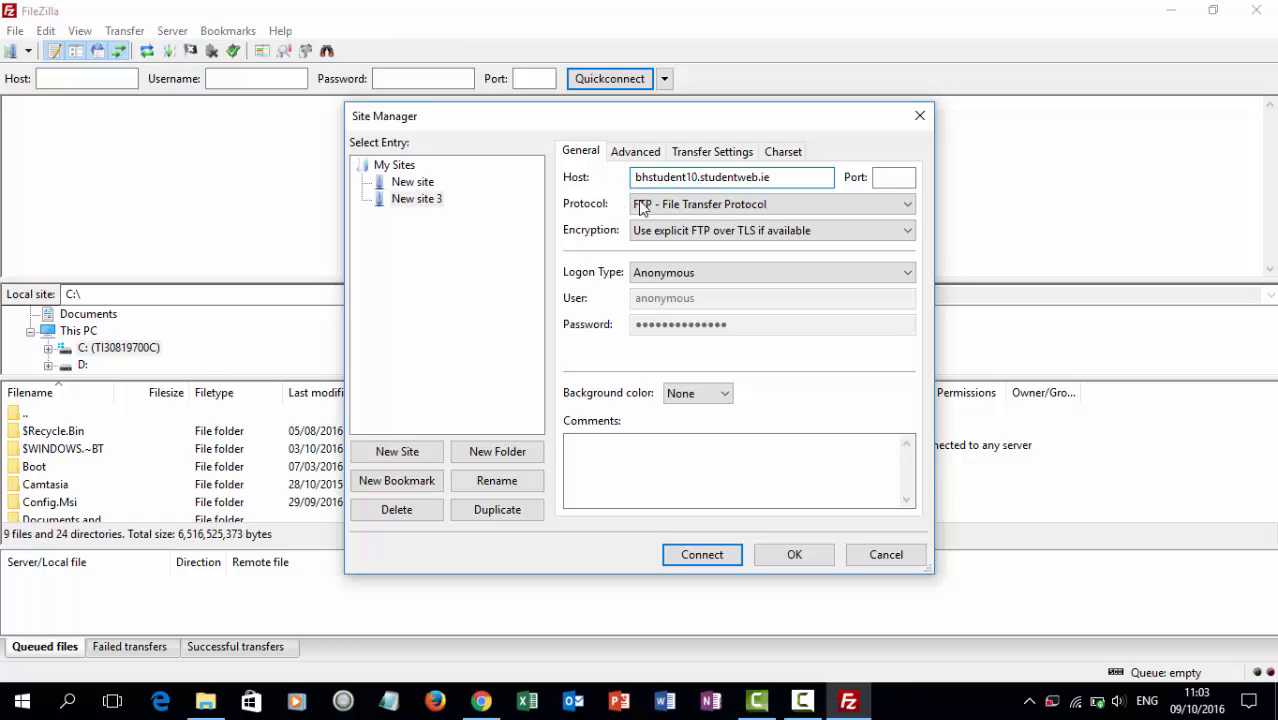
click(697, 274)
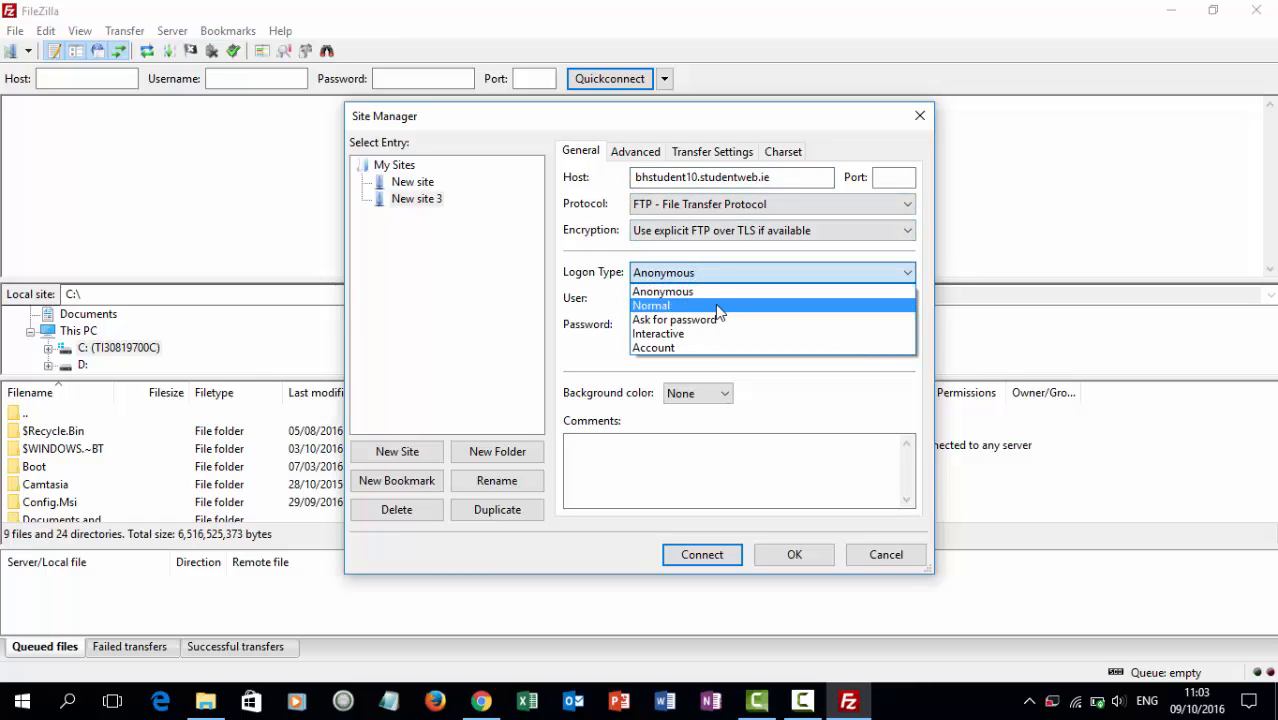
click(717, 305)
double_click(719, 305)
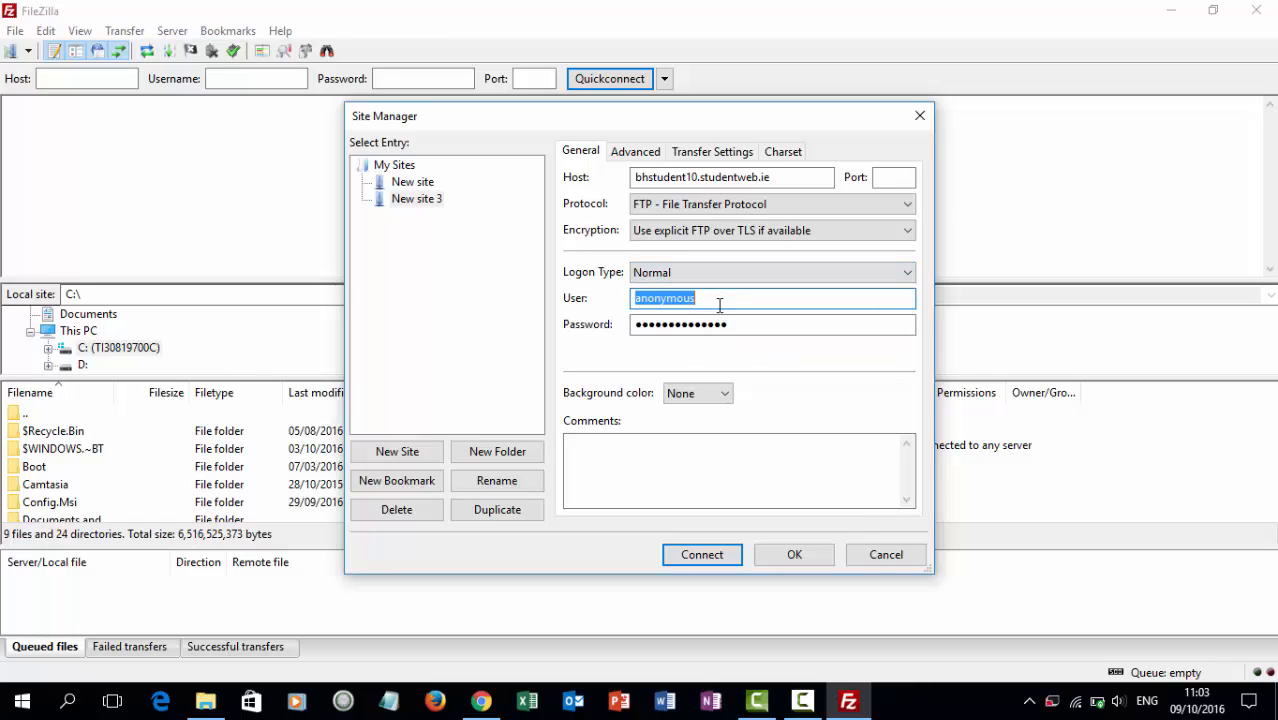
text(bhstudent10ftp)
key(Tab)
text(b)
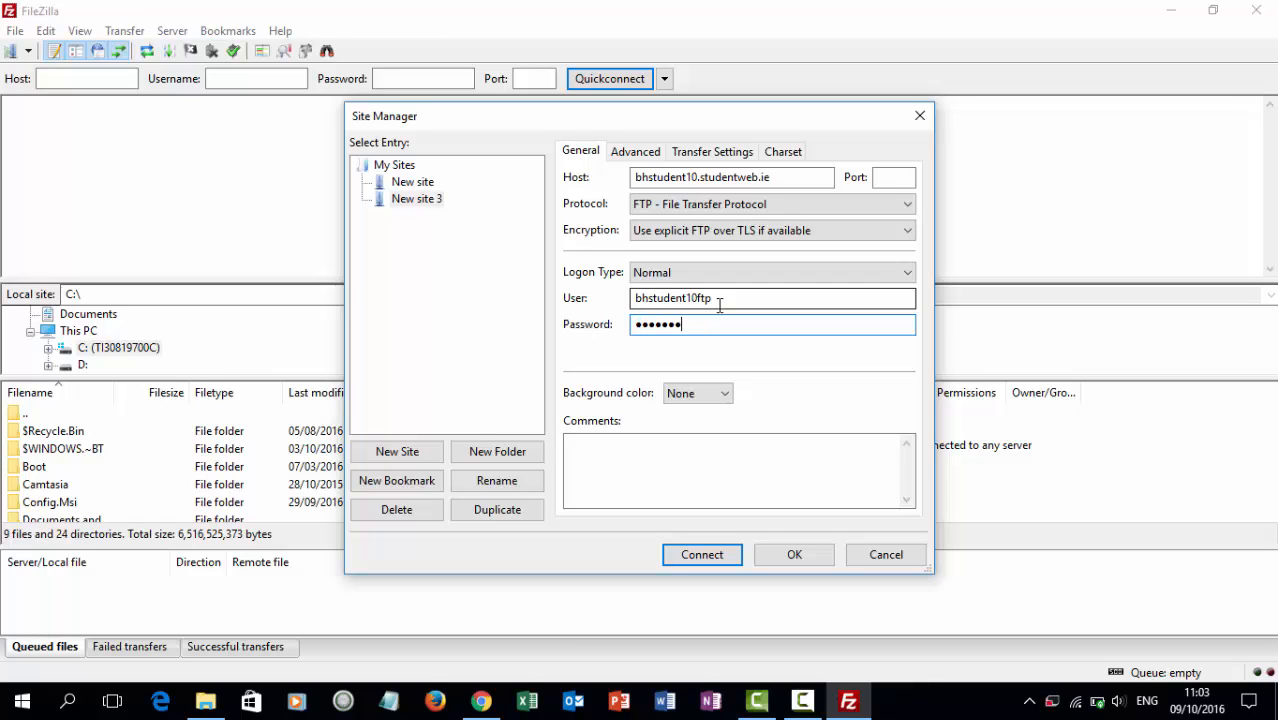
click(726, 556)
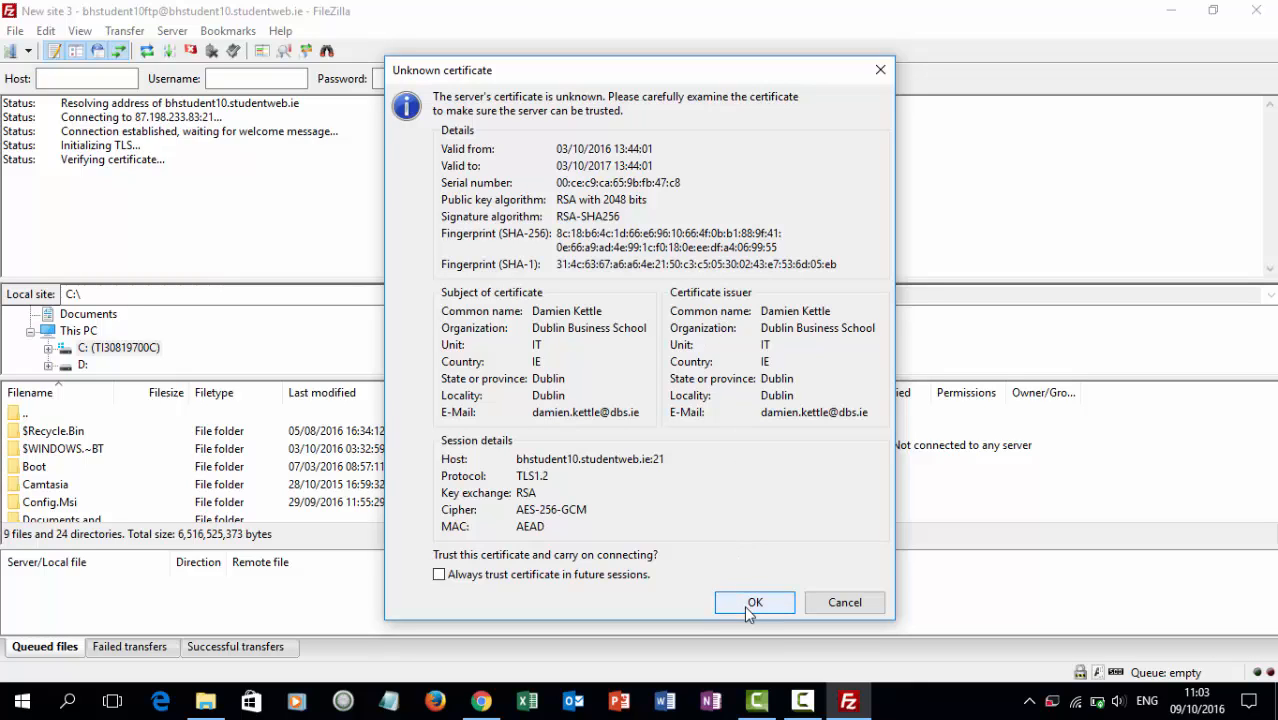
Always trust bhstudent10.studentweb.ie's certificate and accept it to finish logging in.
click(439, 575)
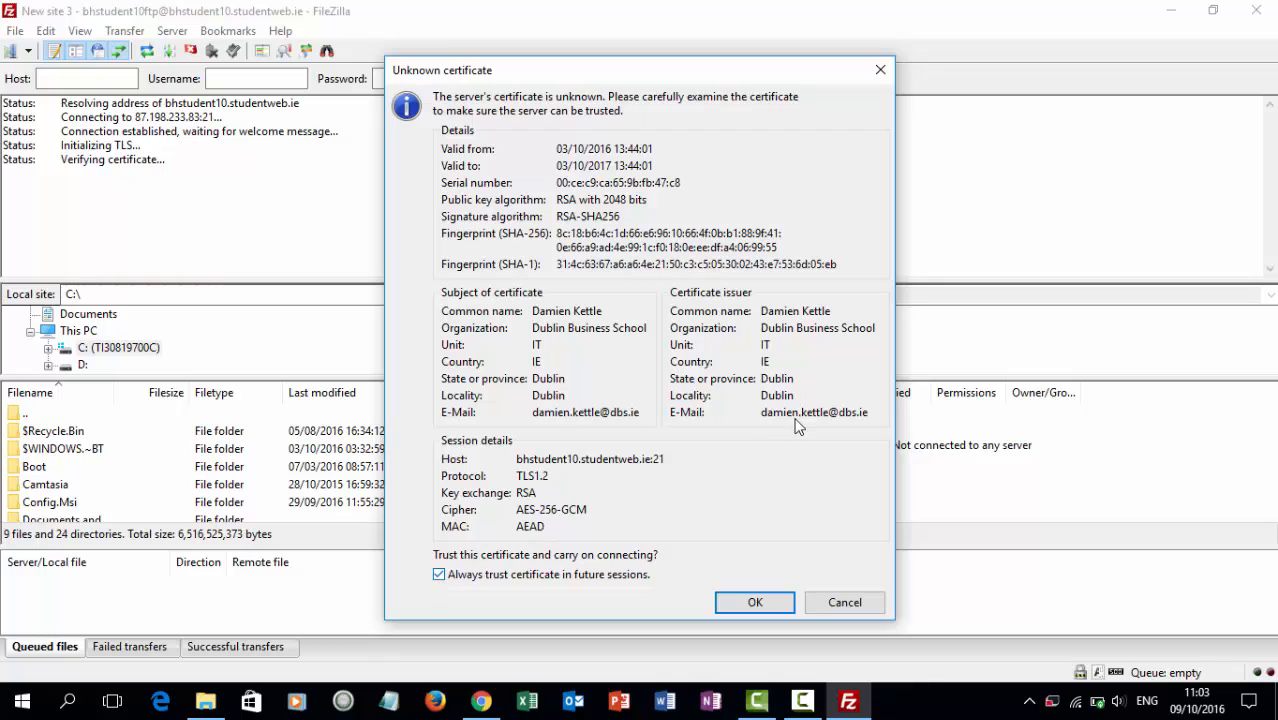
click(755, 603)
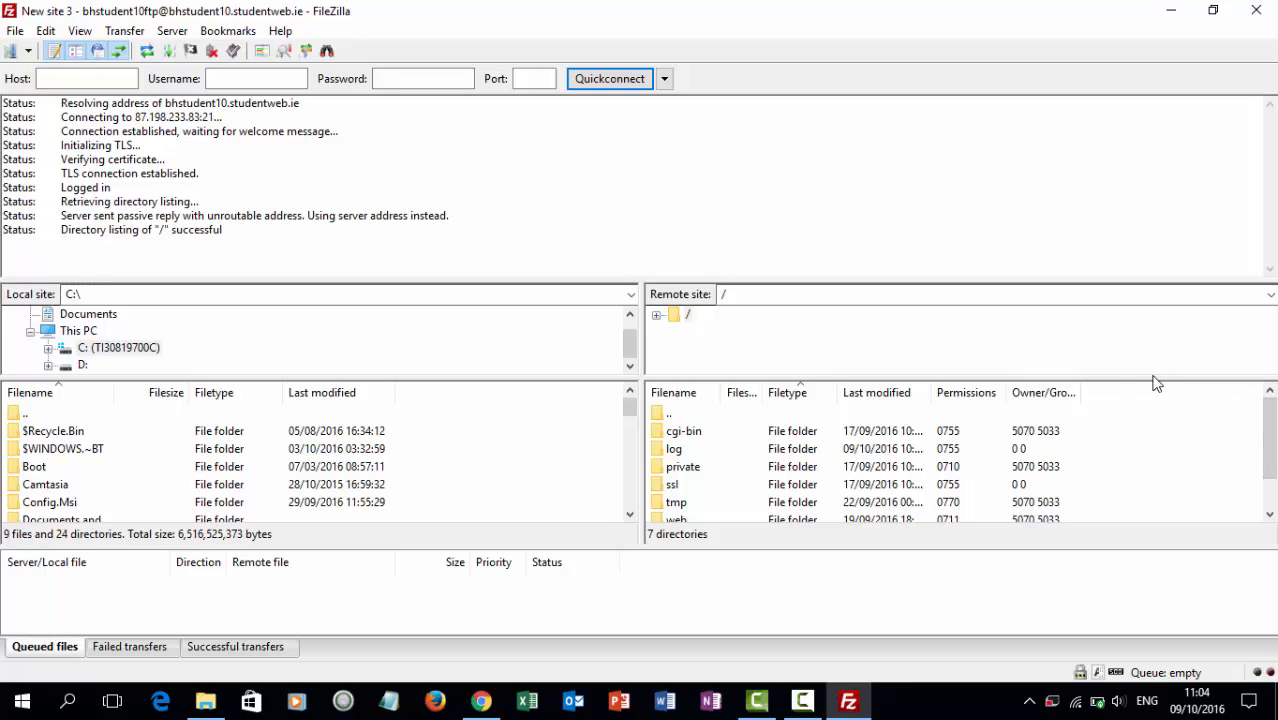
Open the web folder in the server's remote listing.
drag(1265, 434, 1265, 460)
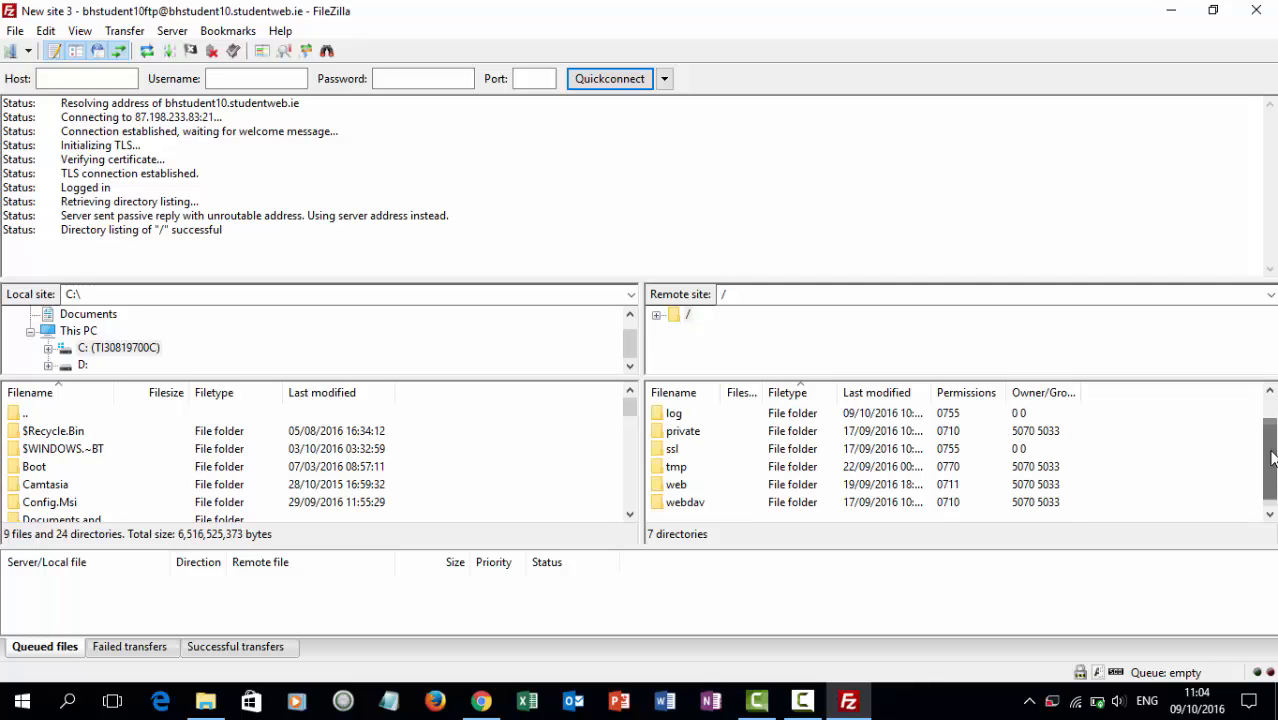
click(674, 487)
double_click(676, 487)
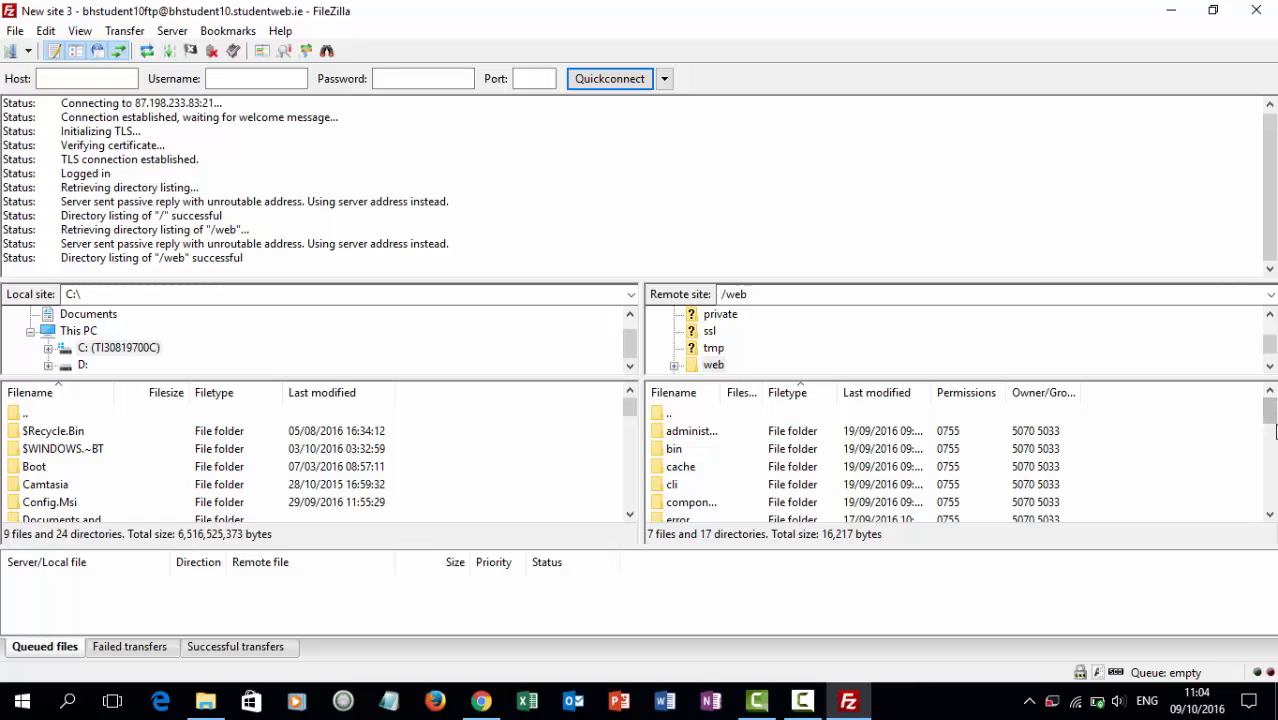
Widen the remote Filename column and delete configuration.php from /web, confirming with Yes.
drag(1270, 420, 1271, 490)
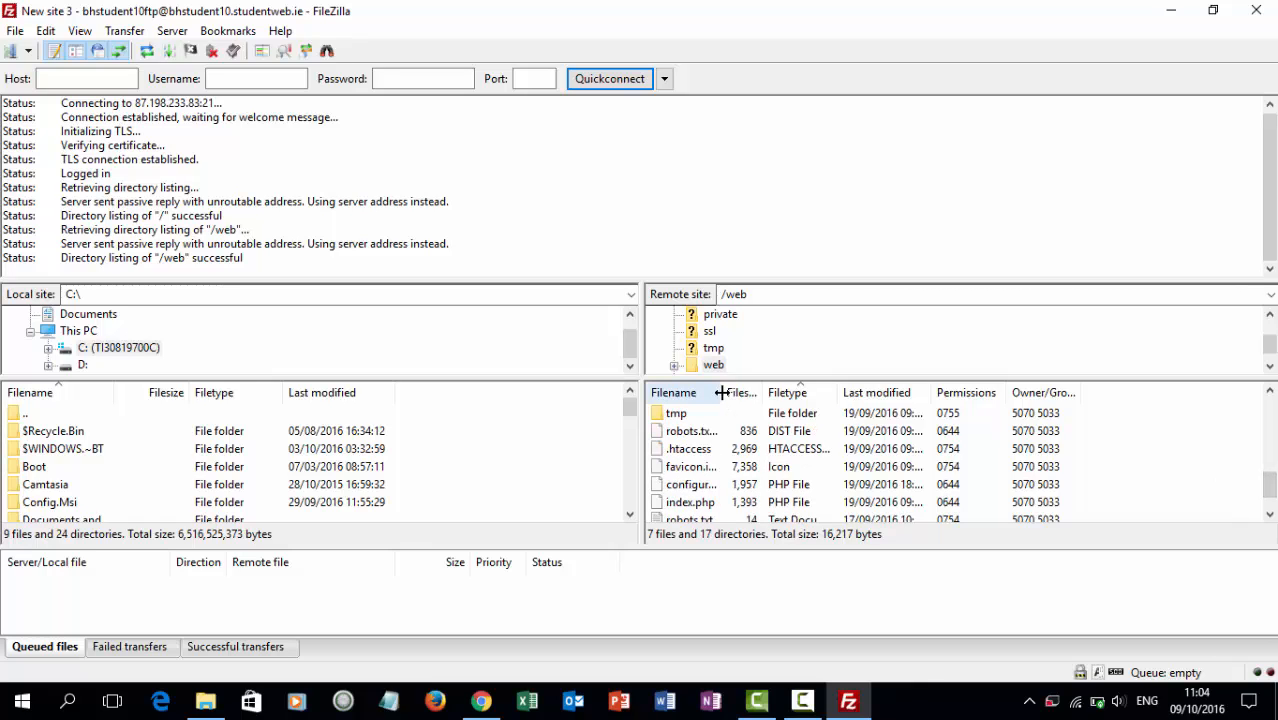
drag(722, 393, 791, 408)
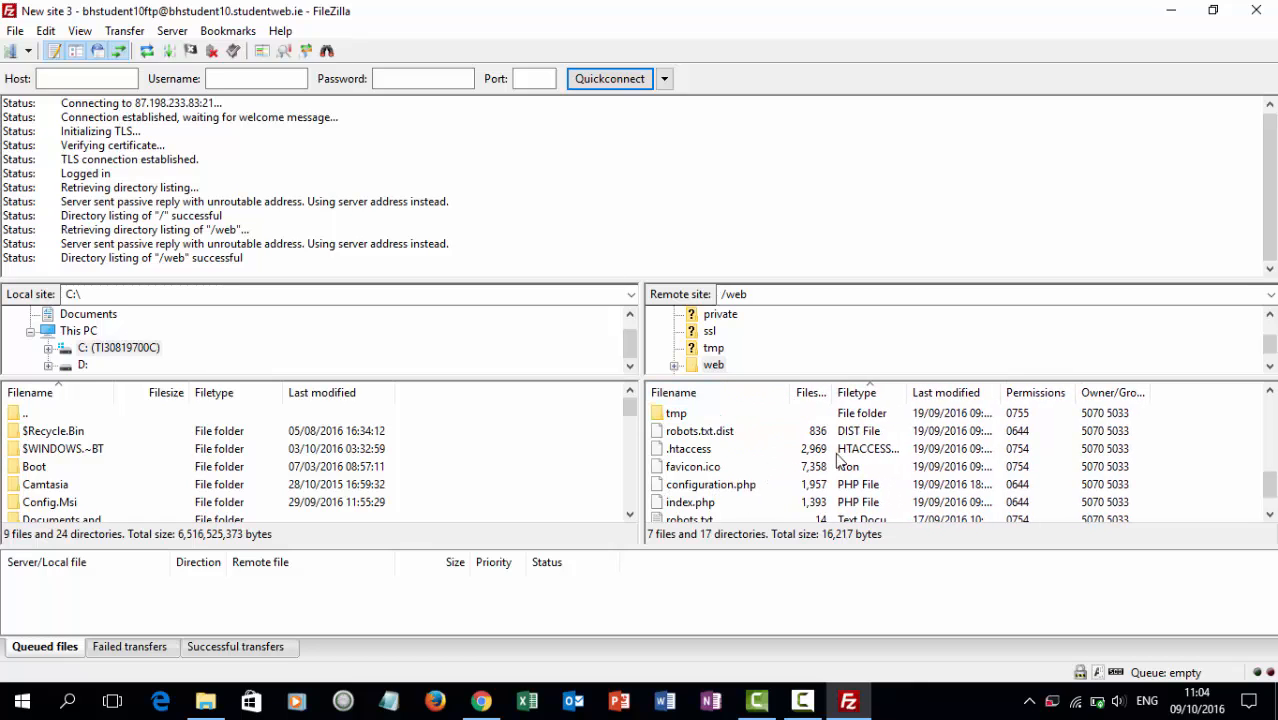
drag(1268, 482, 1271, 485)
click(721, 487)
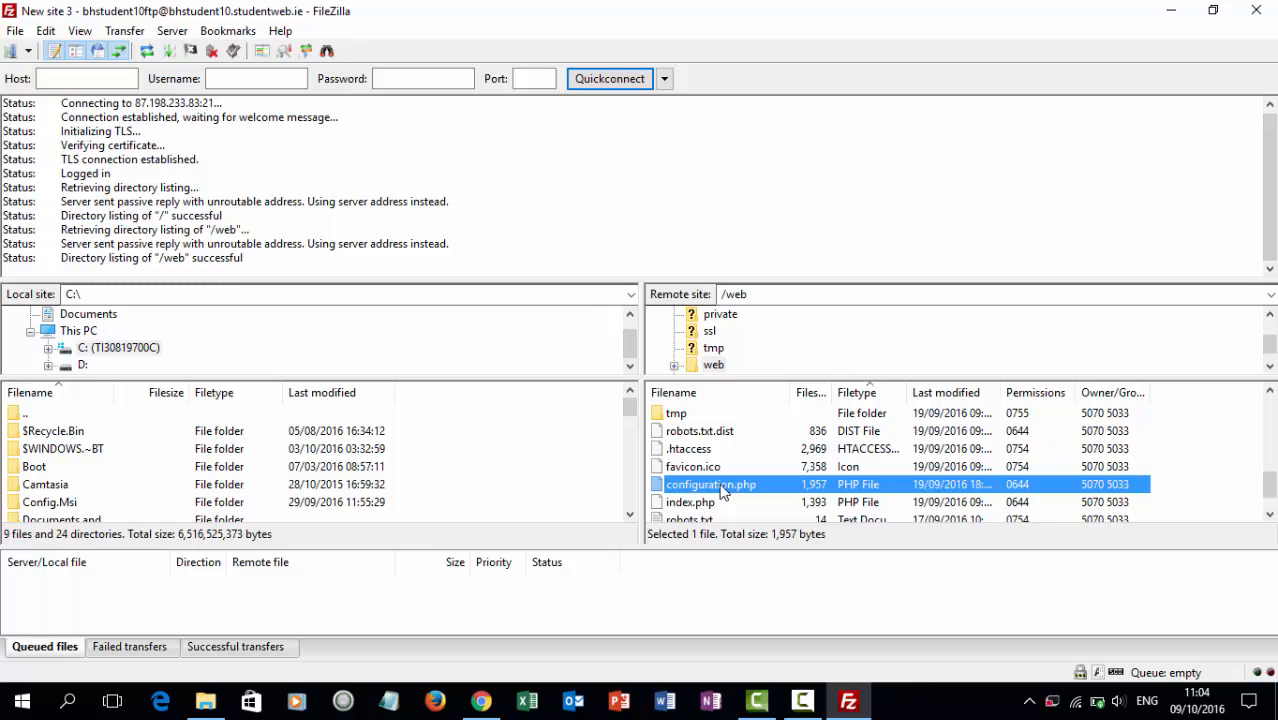
key(Delete)
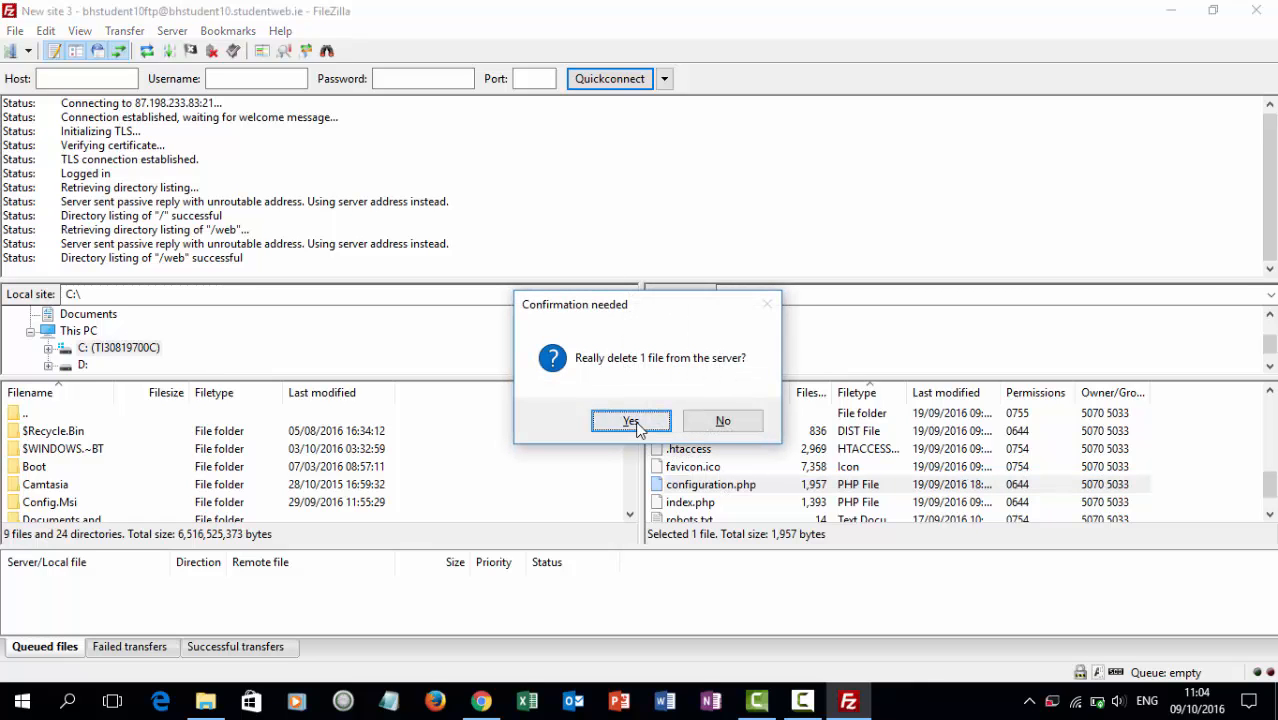
click(631, 421)
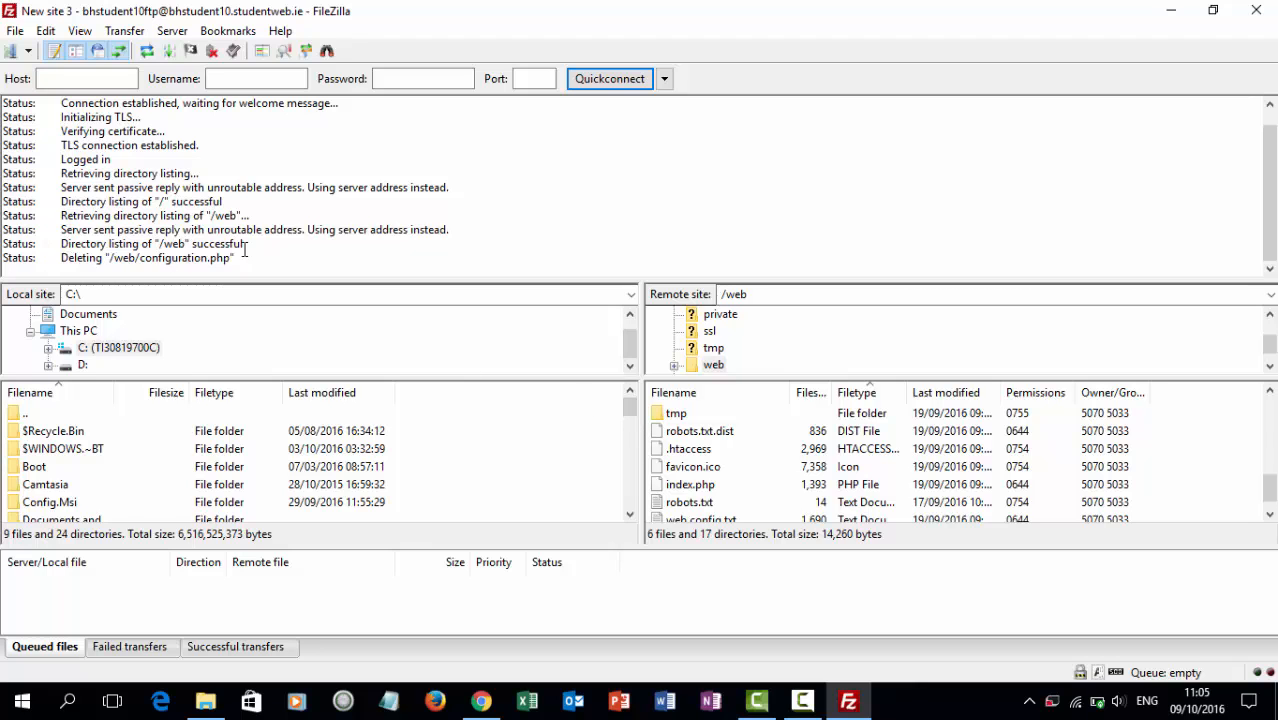
Load bhstudent10.studentweb.ie in Chrome's Download Joomla! tab, which reports no configuration file.
click(1171, 10)
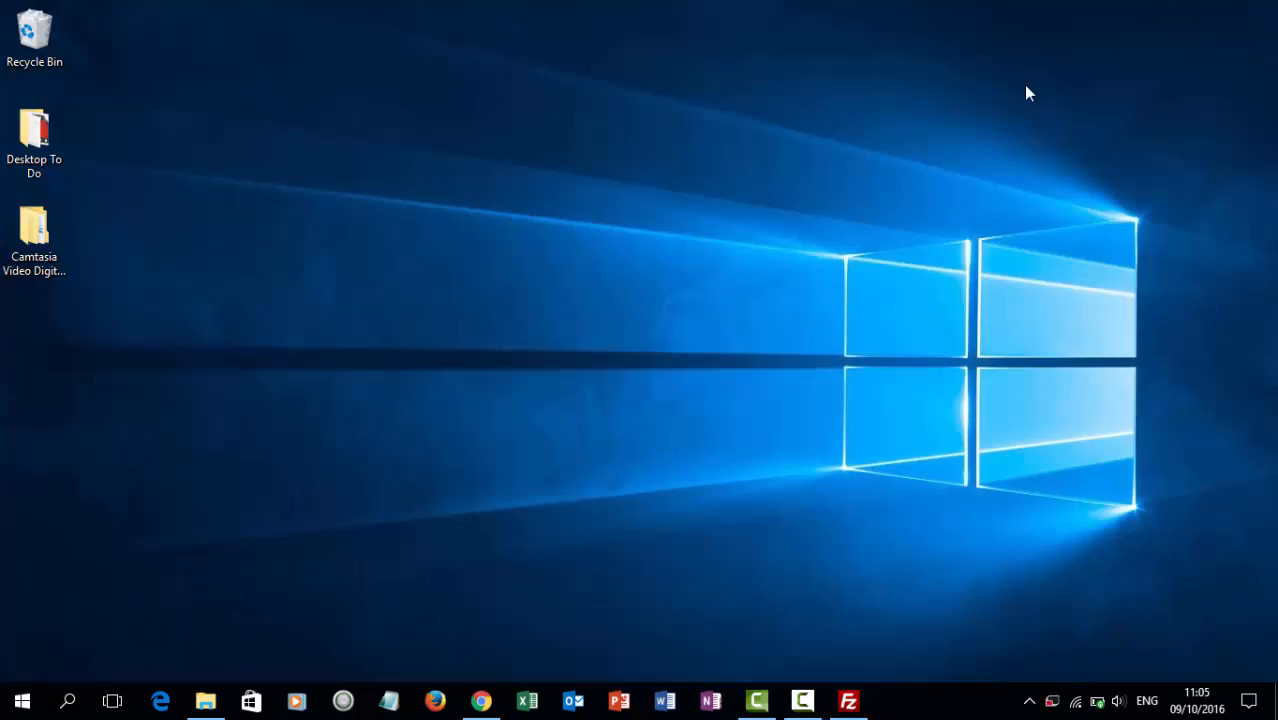
click(481, 700)
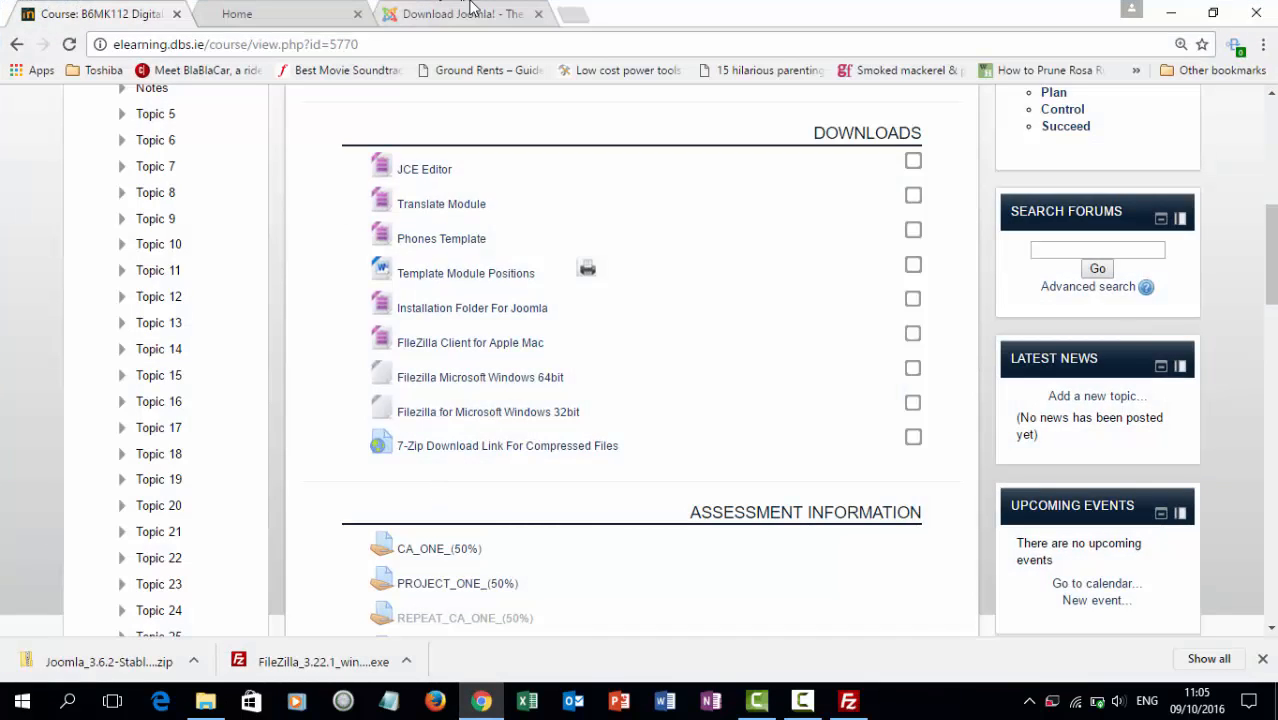
click(412, 12)
click(297, 42)
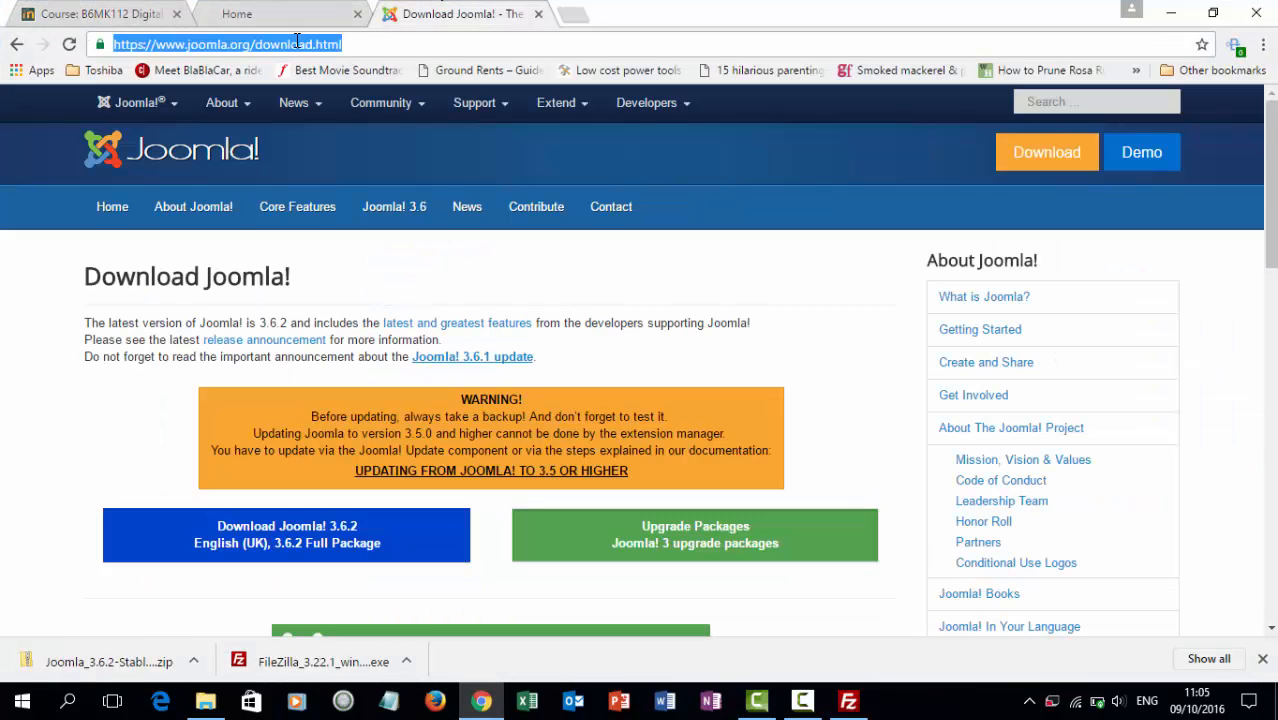
text(bhstudent10.)
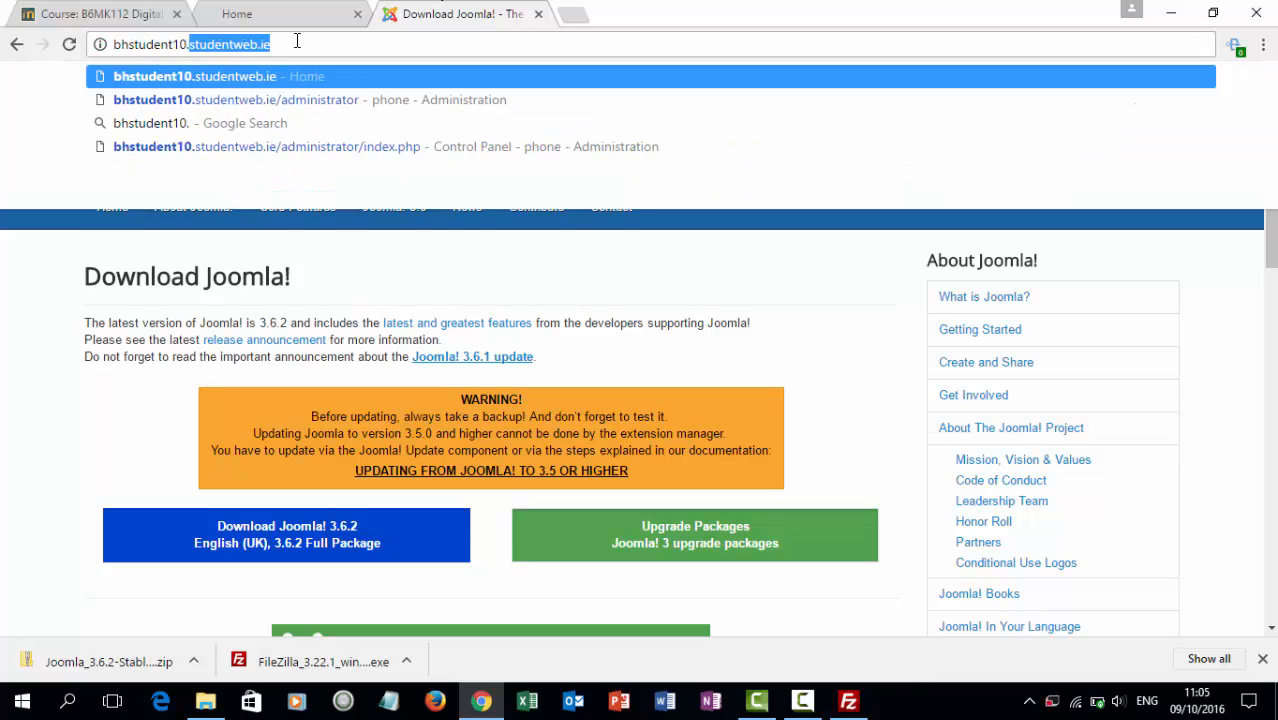
key(Return)
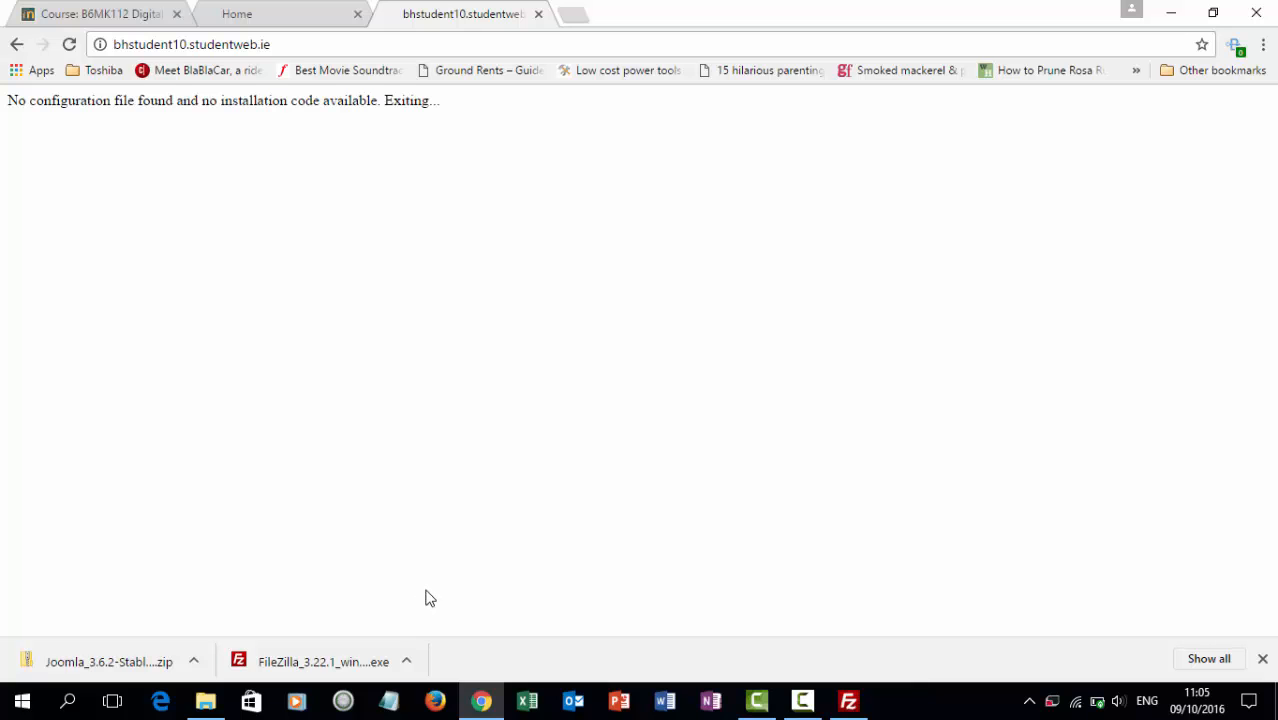
click(1173, 15)
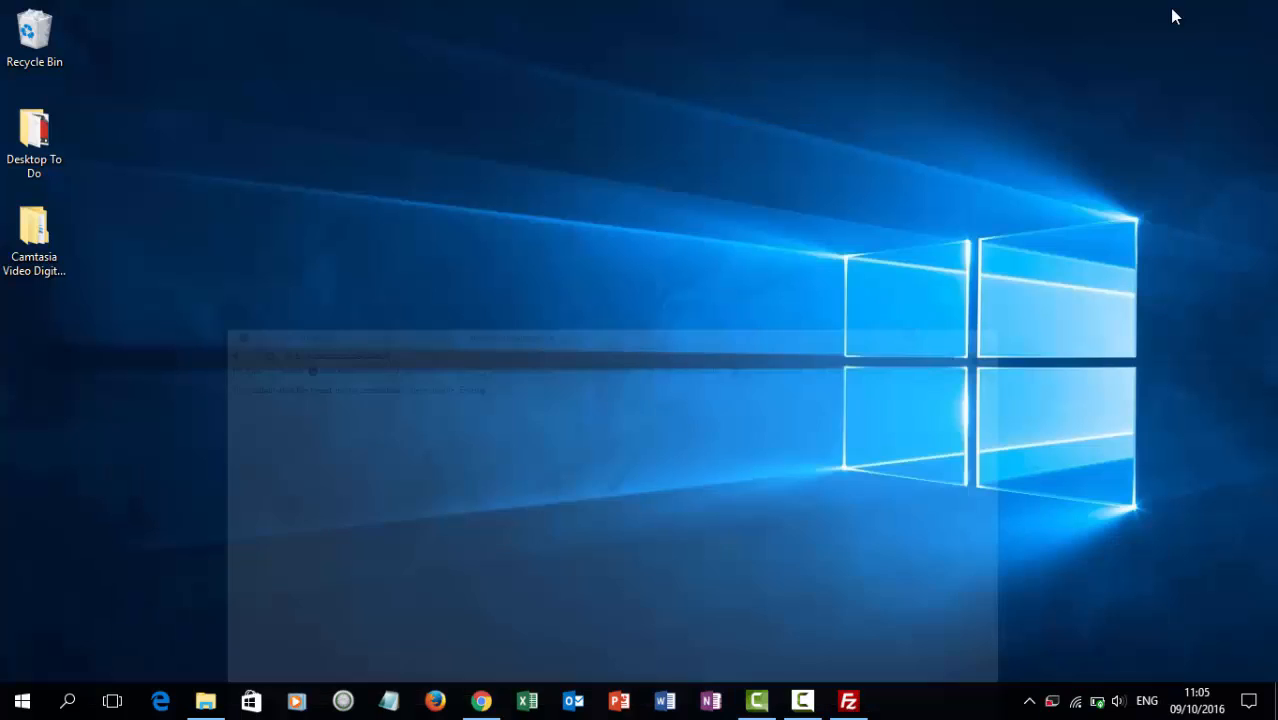
Extract the Joomla 3.6.2 zip with 7-Zip 'Extract Here' inside Camtasia Video Digital Tools.
double_click(33, 235)
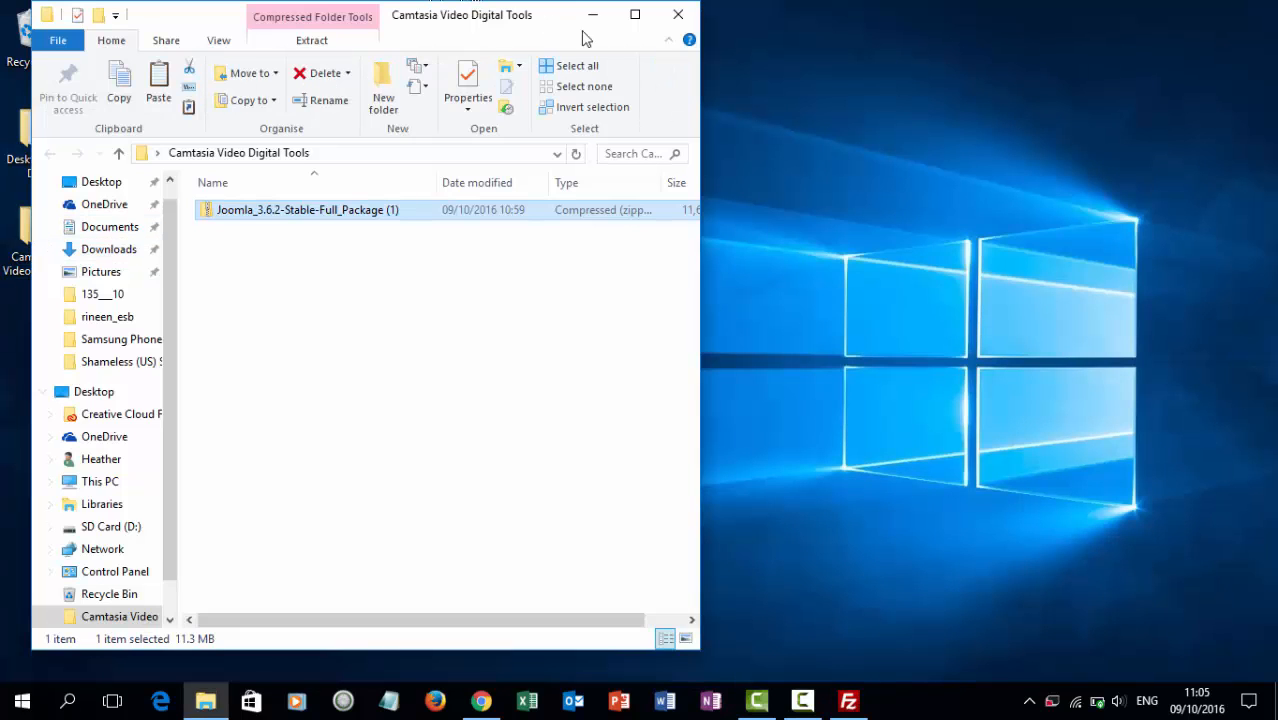
drag(585, 38, 731, 70)
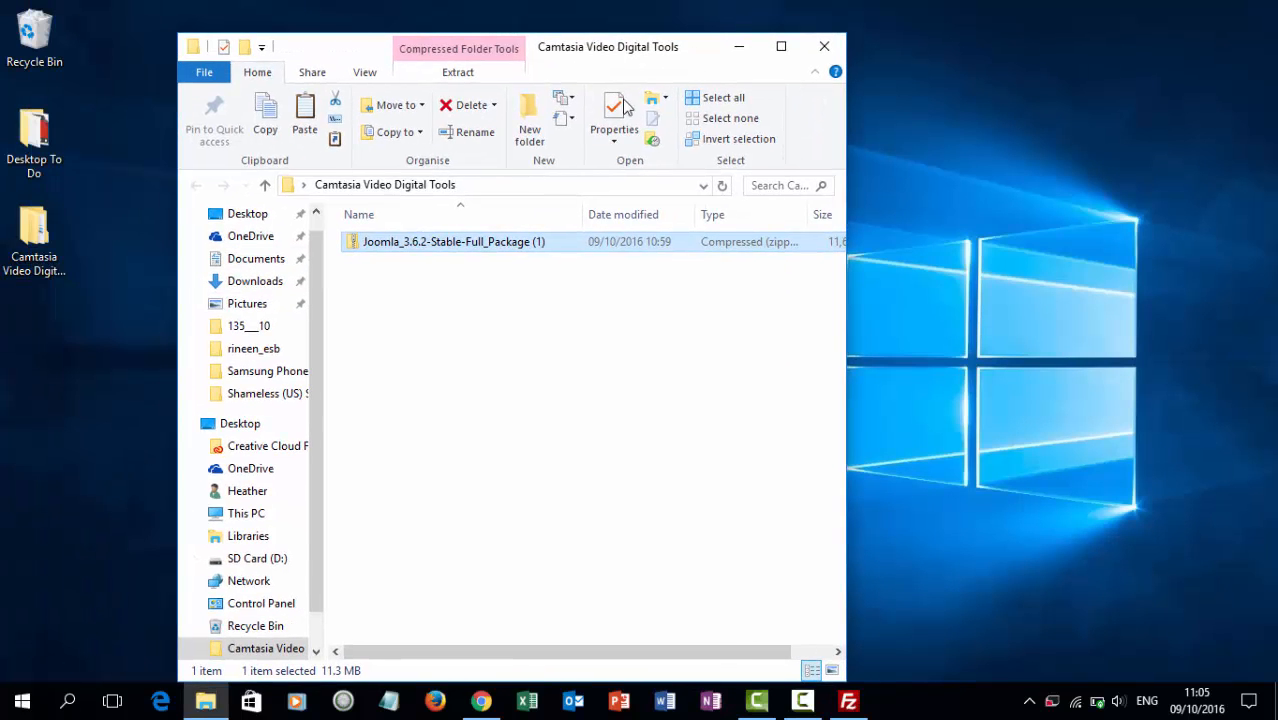
right_click(457, 245)
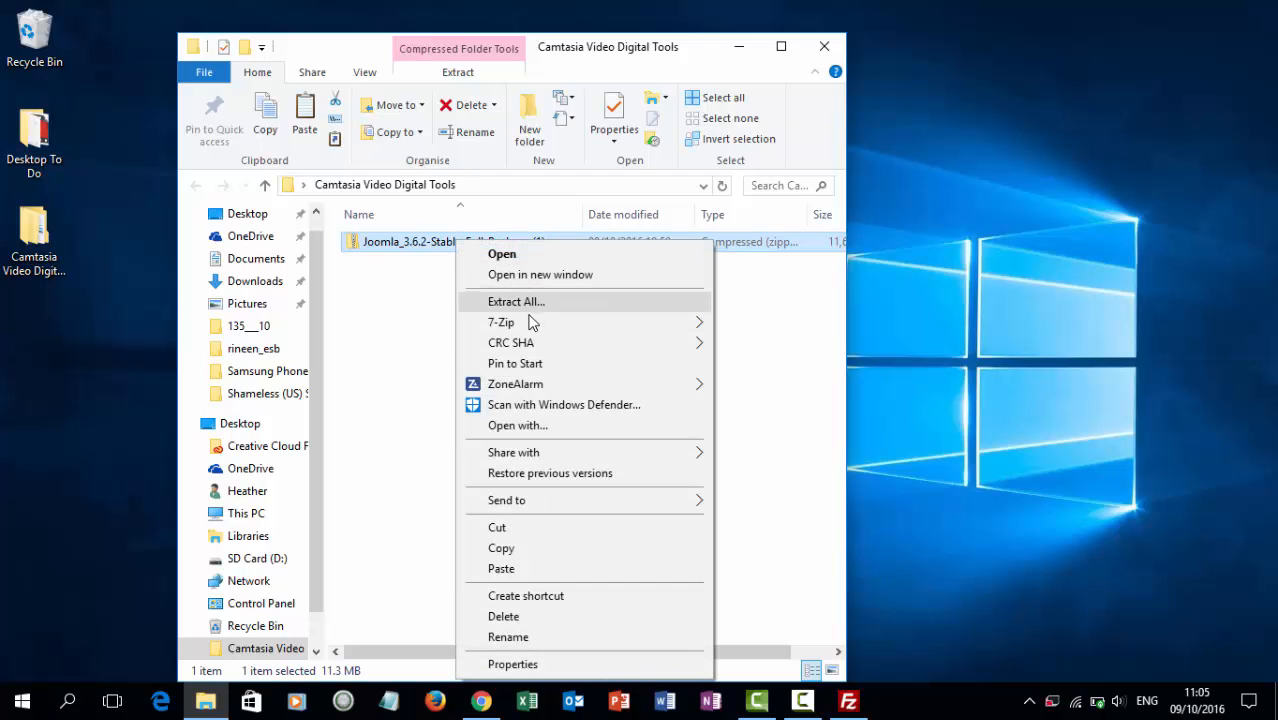
mouse_move(530, 330)
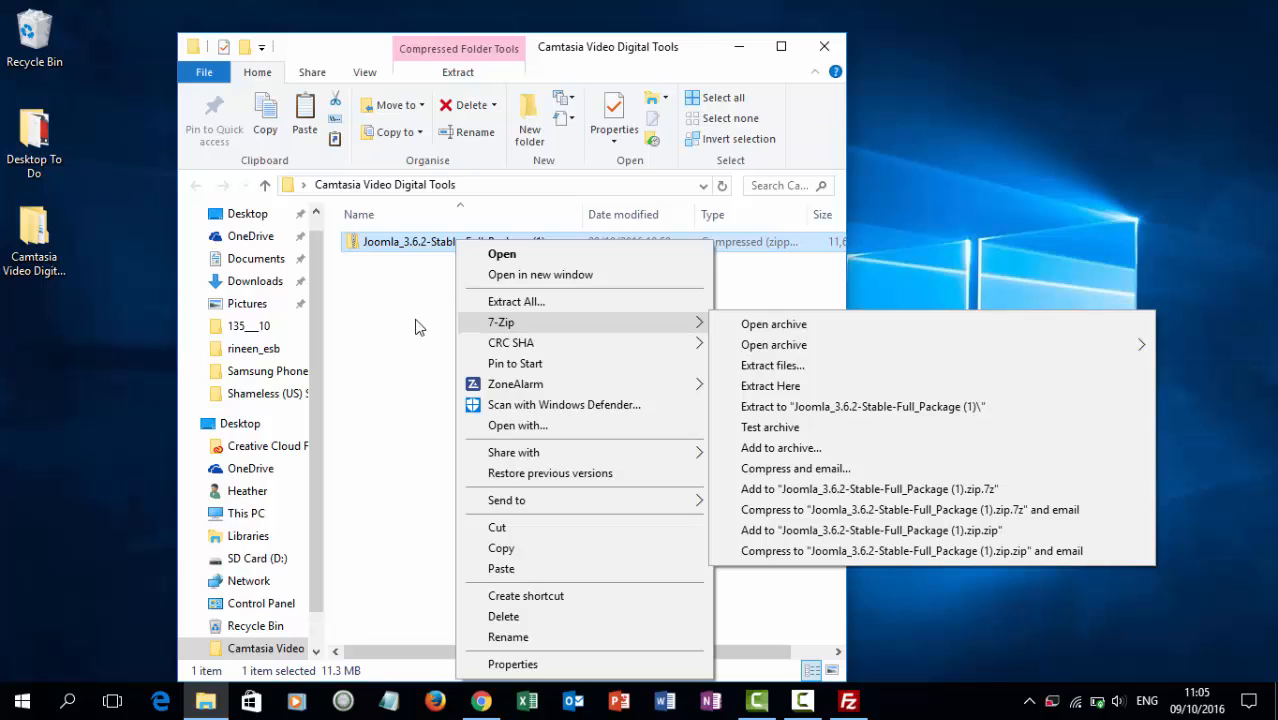
click(398, 330)
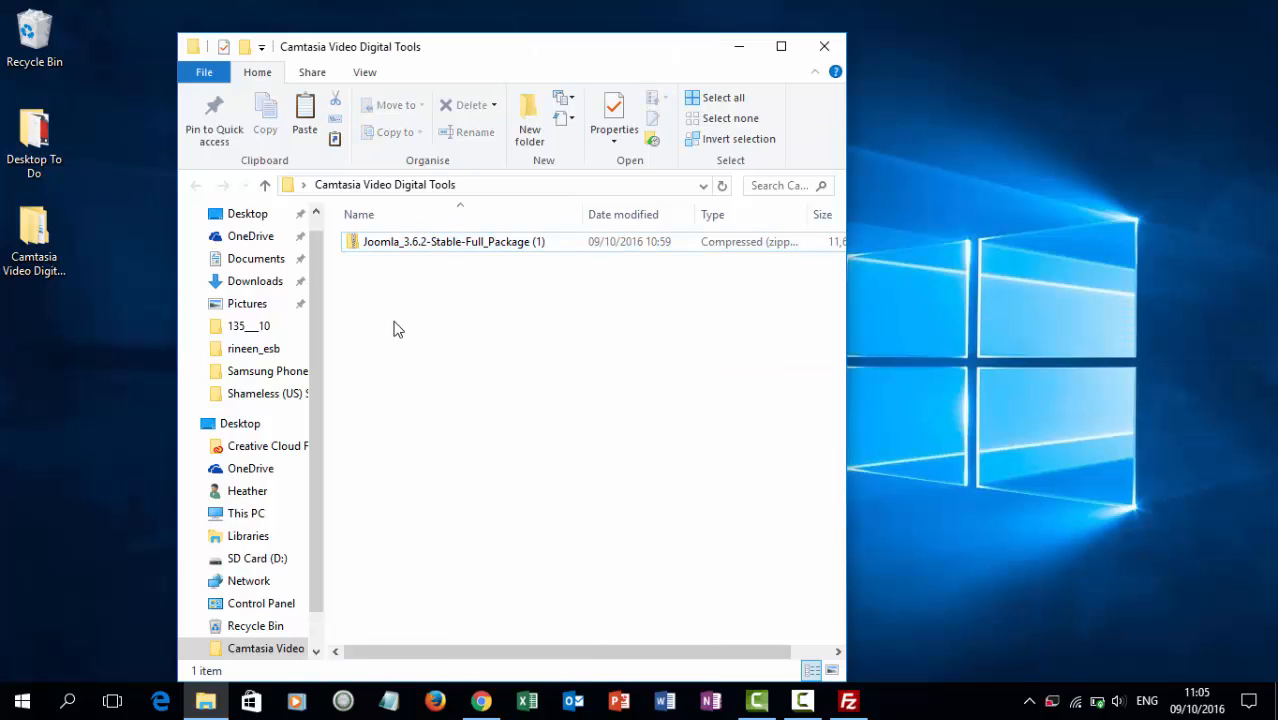
click(411, 252)
right_click(411, 253)
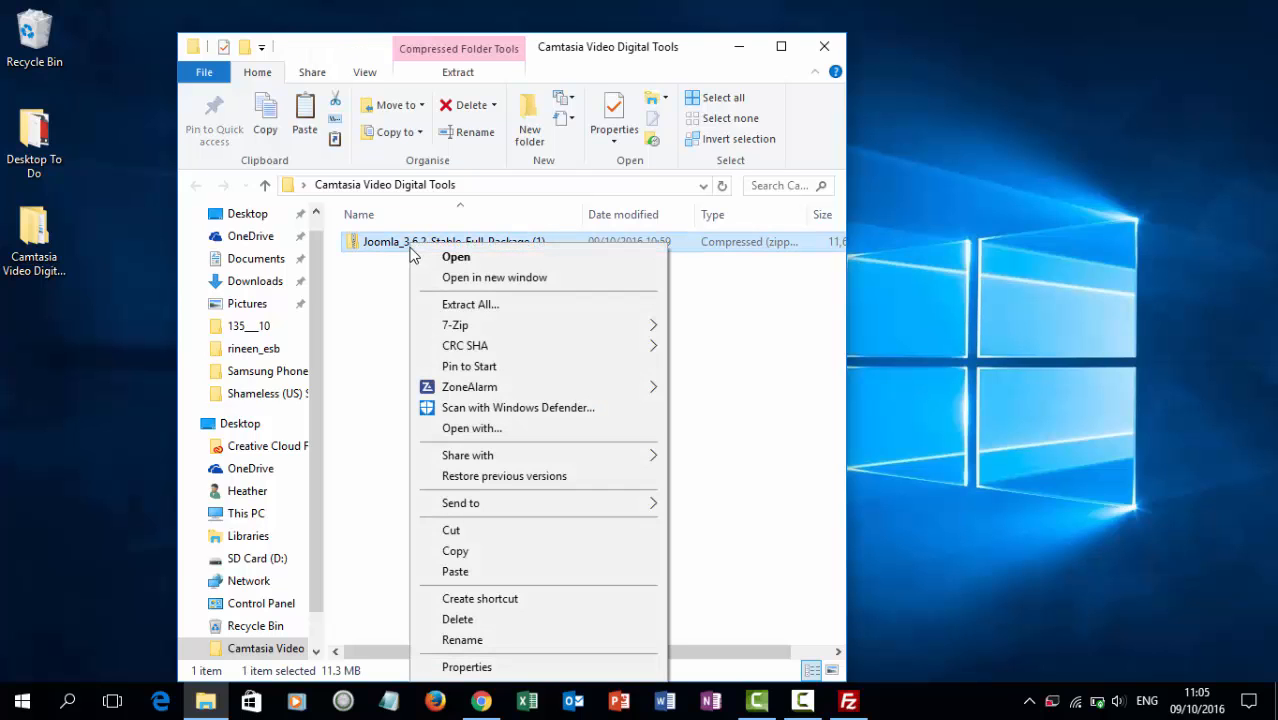
mouse_move(455, 325)
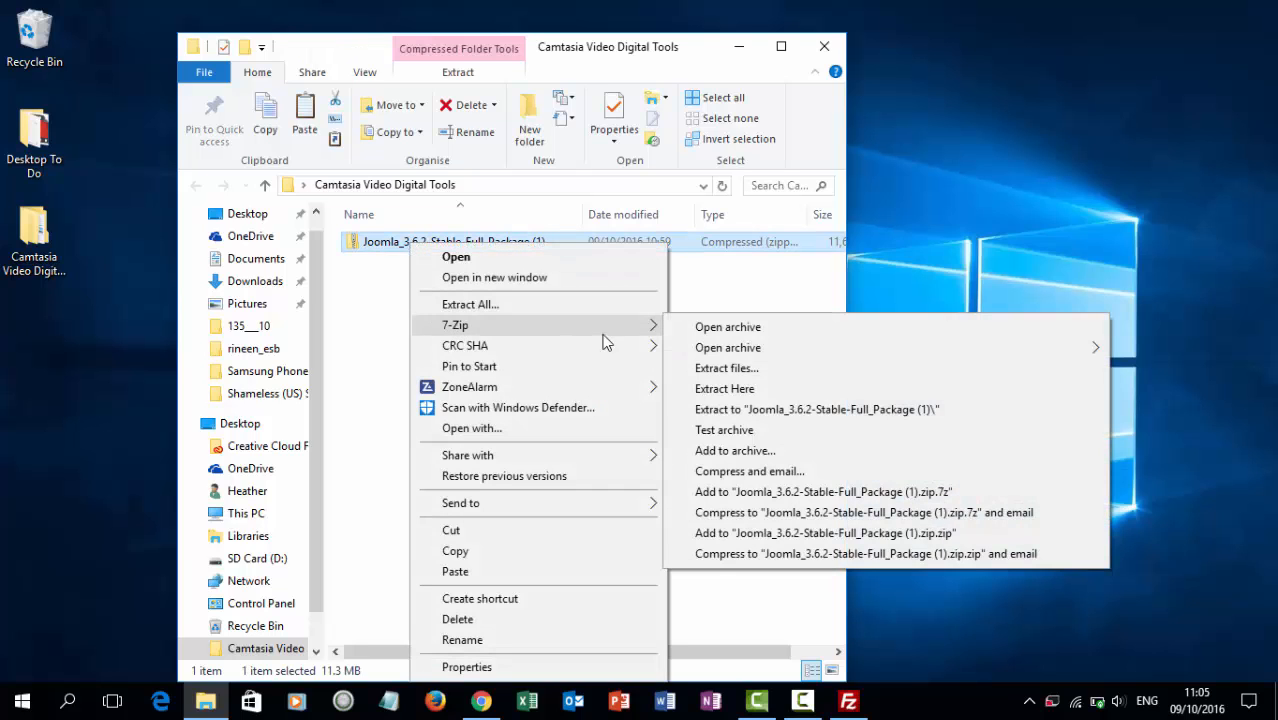
click(758, 387)
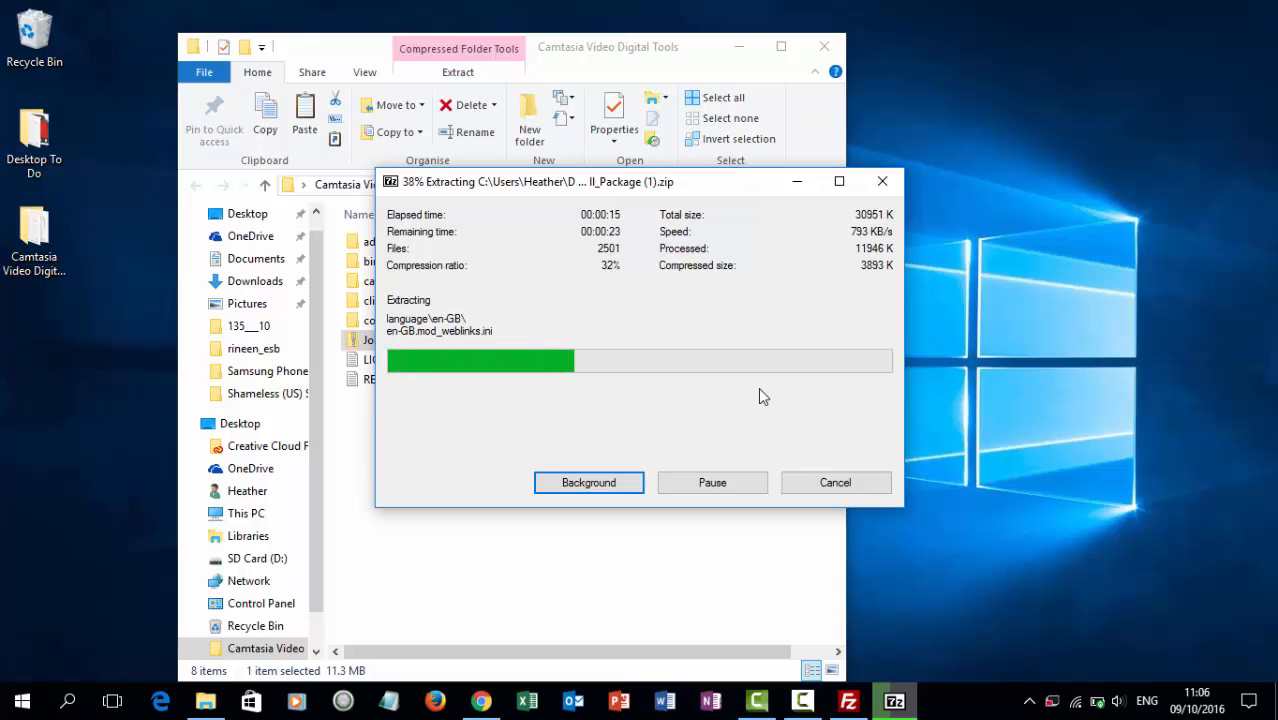
click(849, 703)
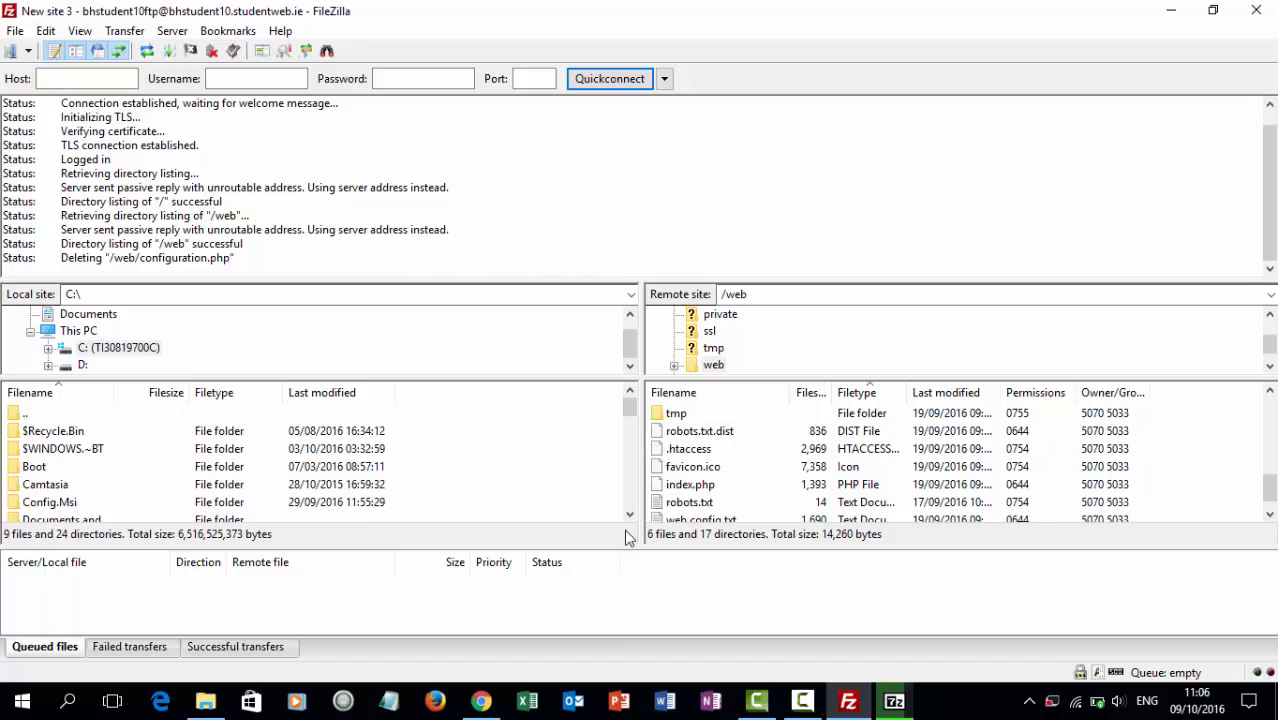
click(893, 702)
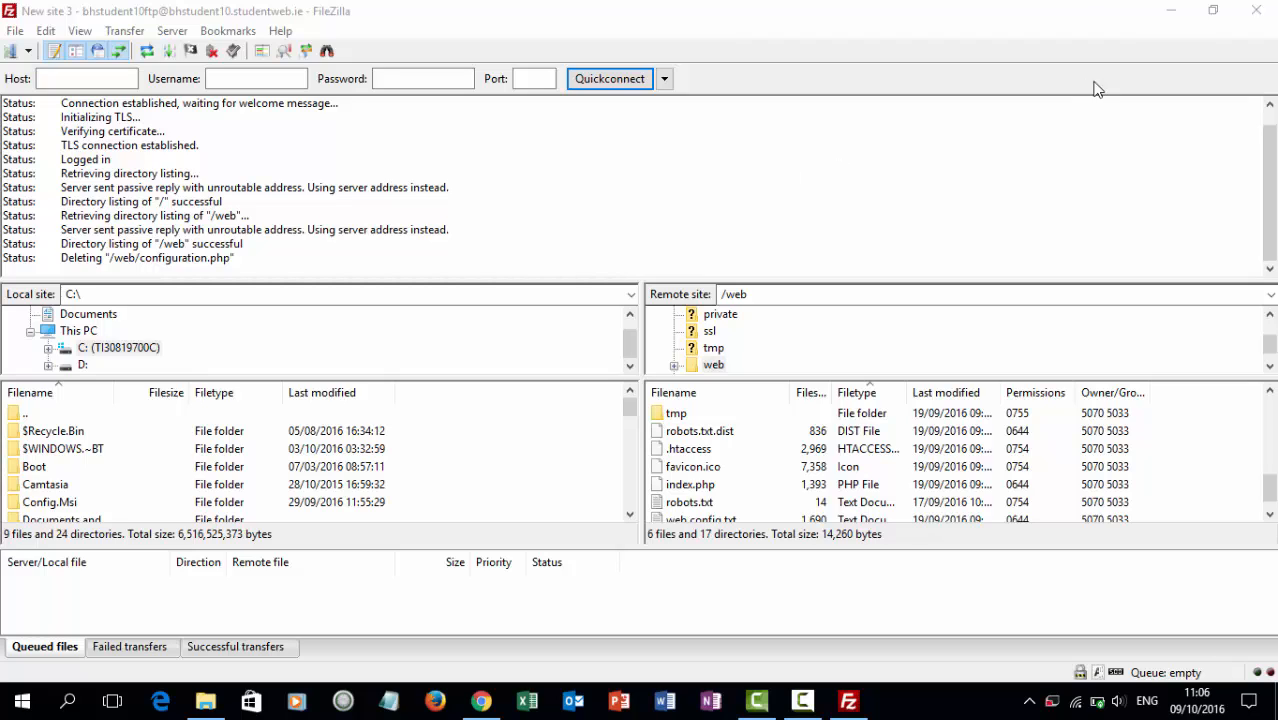
click(1172, 20)
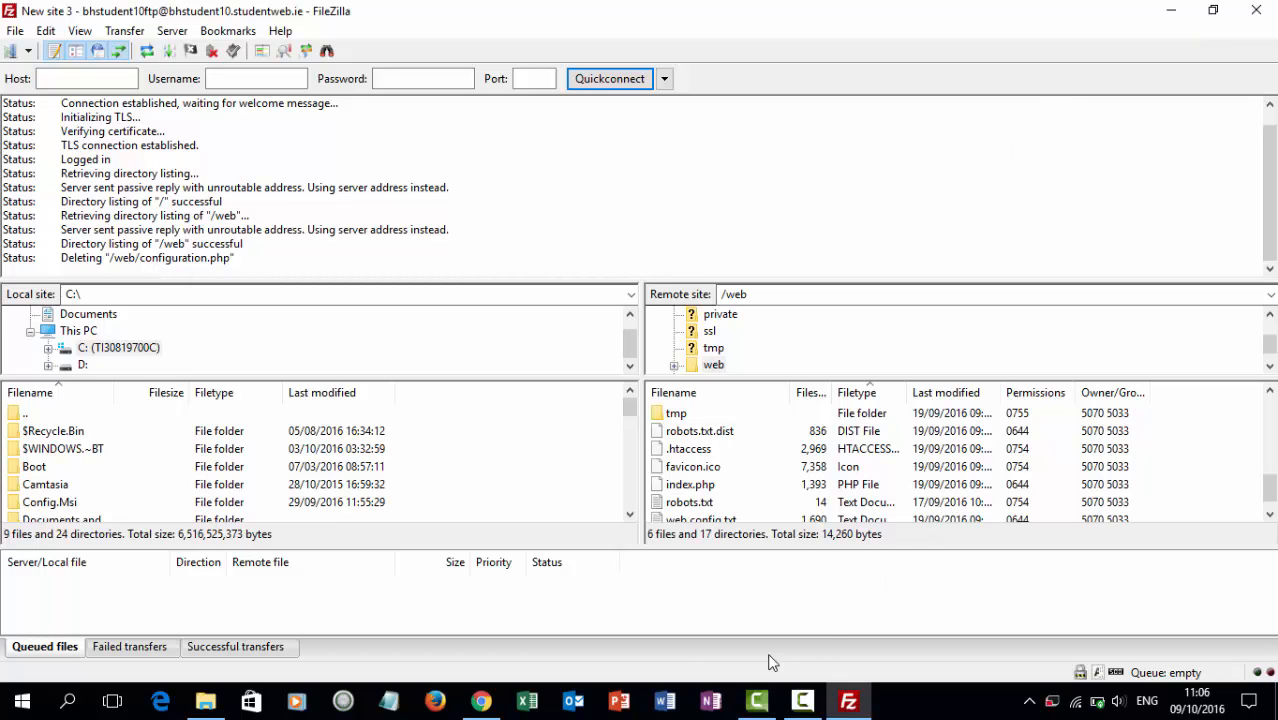
Review the extracted Joomla files and installation folder in the maximized Camtasia folder, then close it.
click(1170, 9)
click(823, 44)
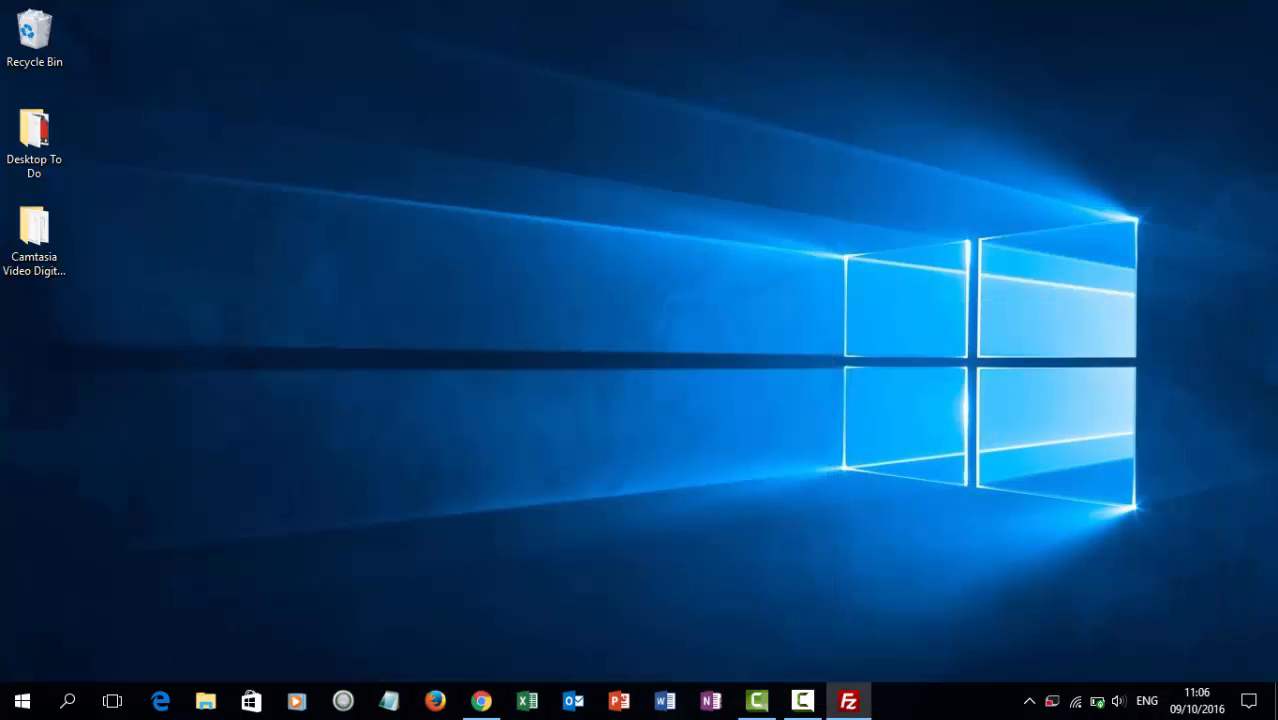
double_click(33, 238)
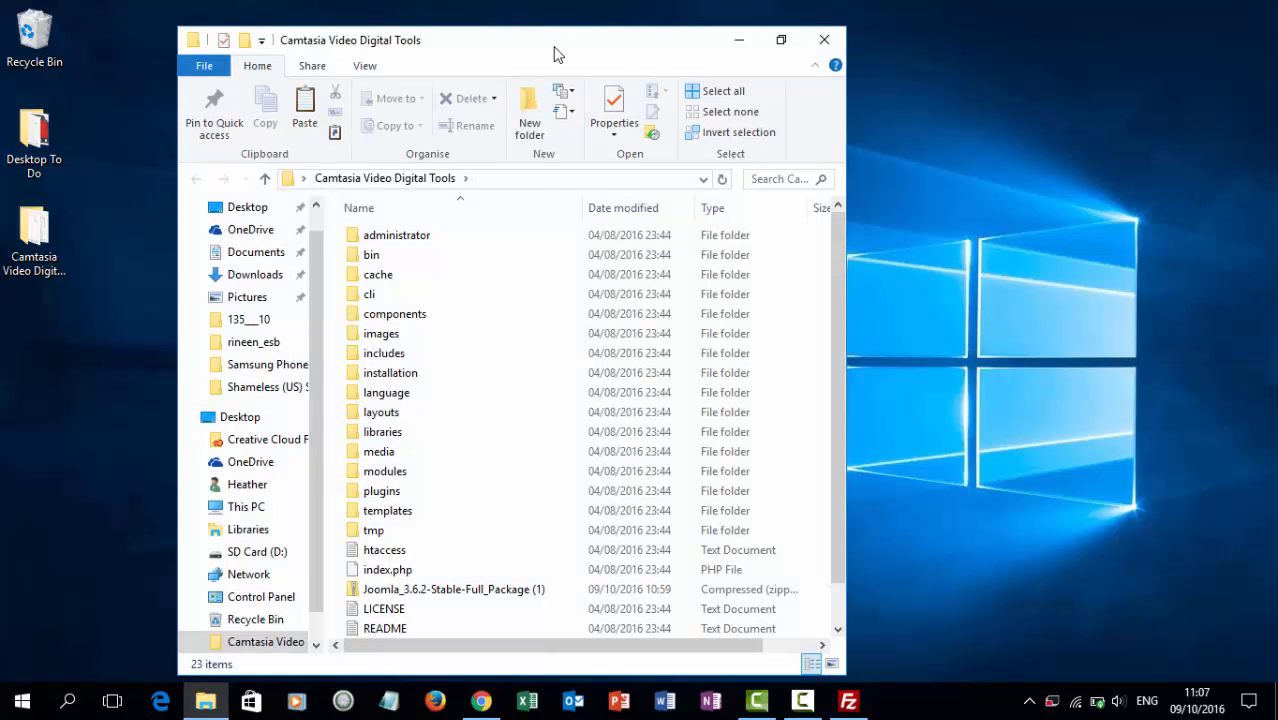
double_click(557, 54)
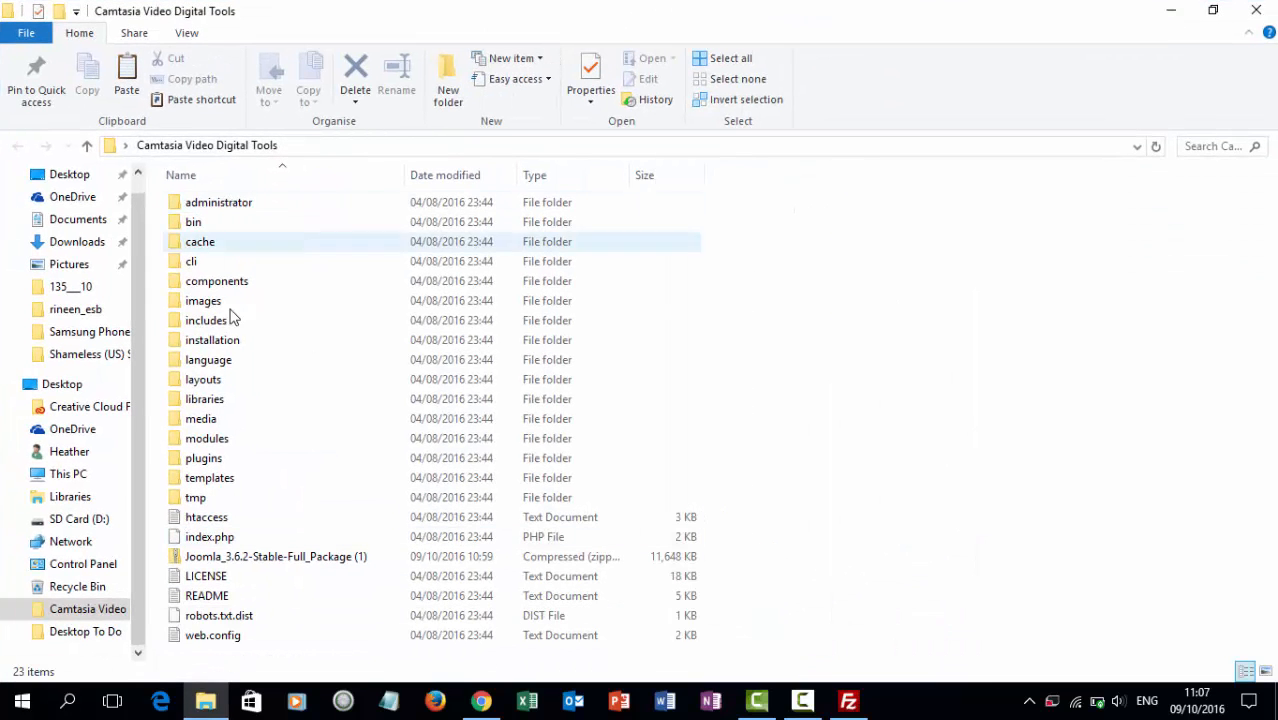
click(284, 566)
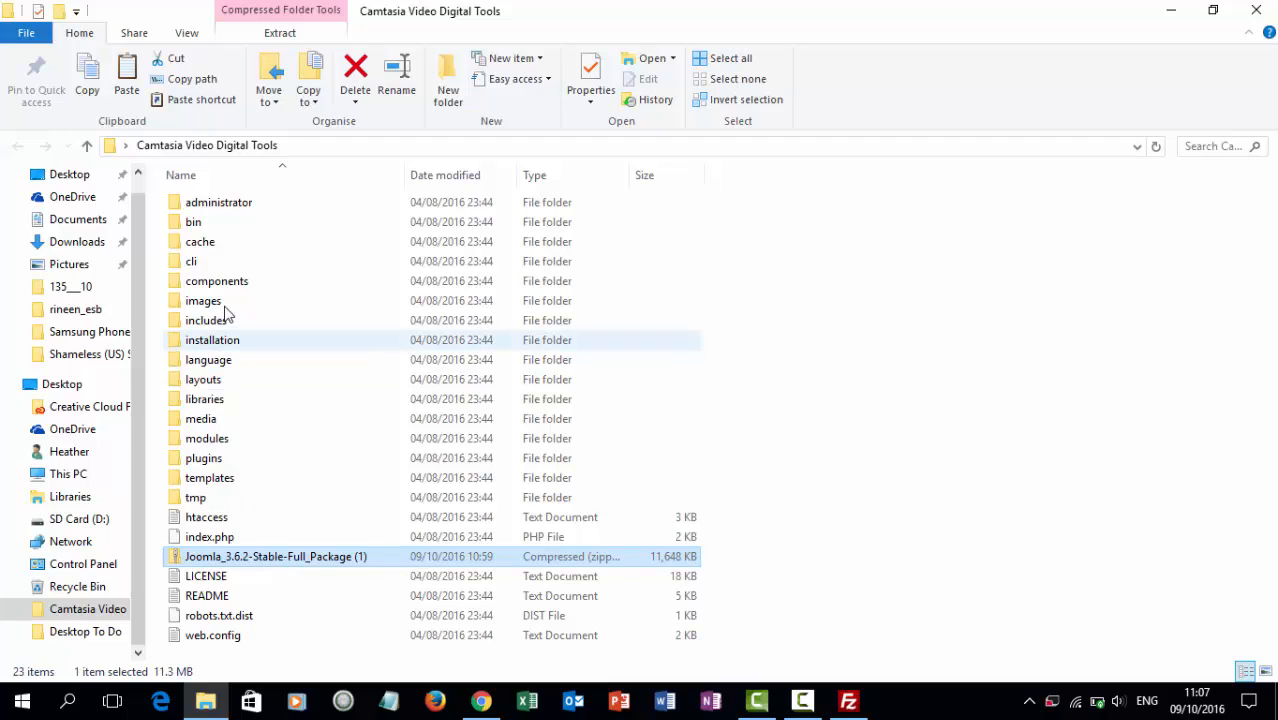
click(223, 342)
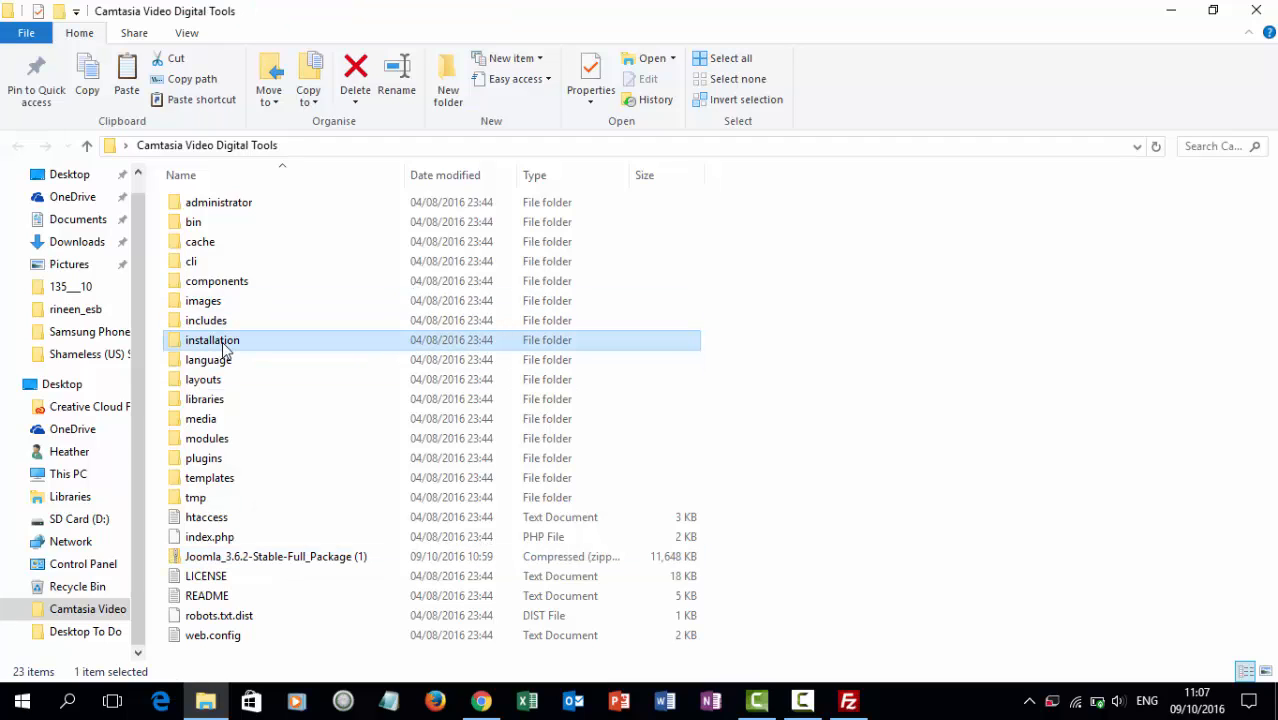
click(1254, 12)
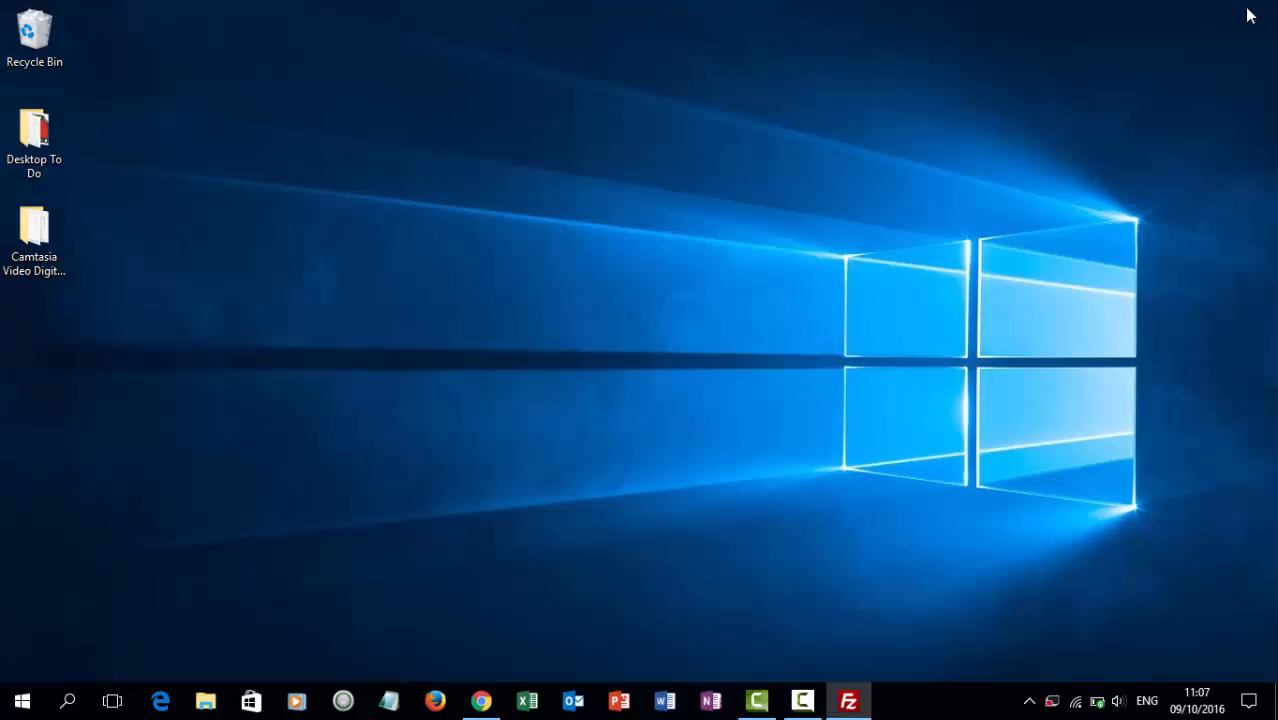
Enlarge FileZilla's local folder tree and expand the Desktop folder.
click(850, 701)
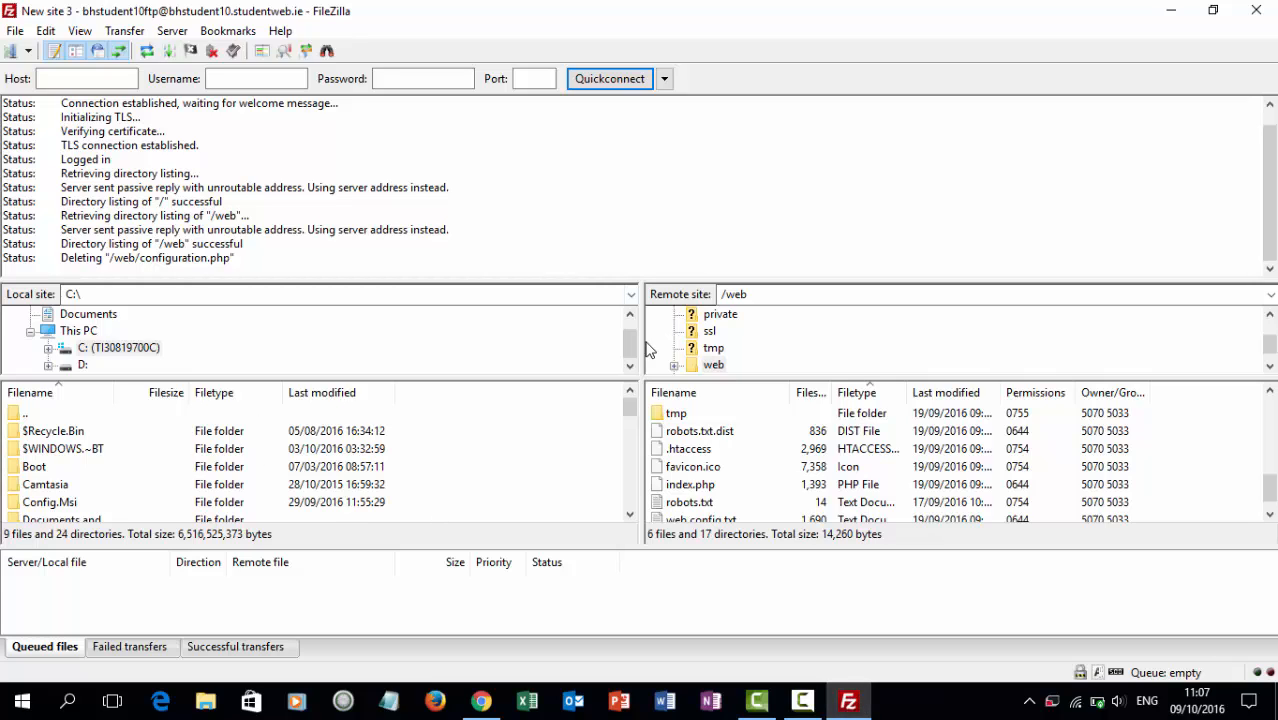
scroll(632, 330, up, 1)
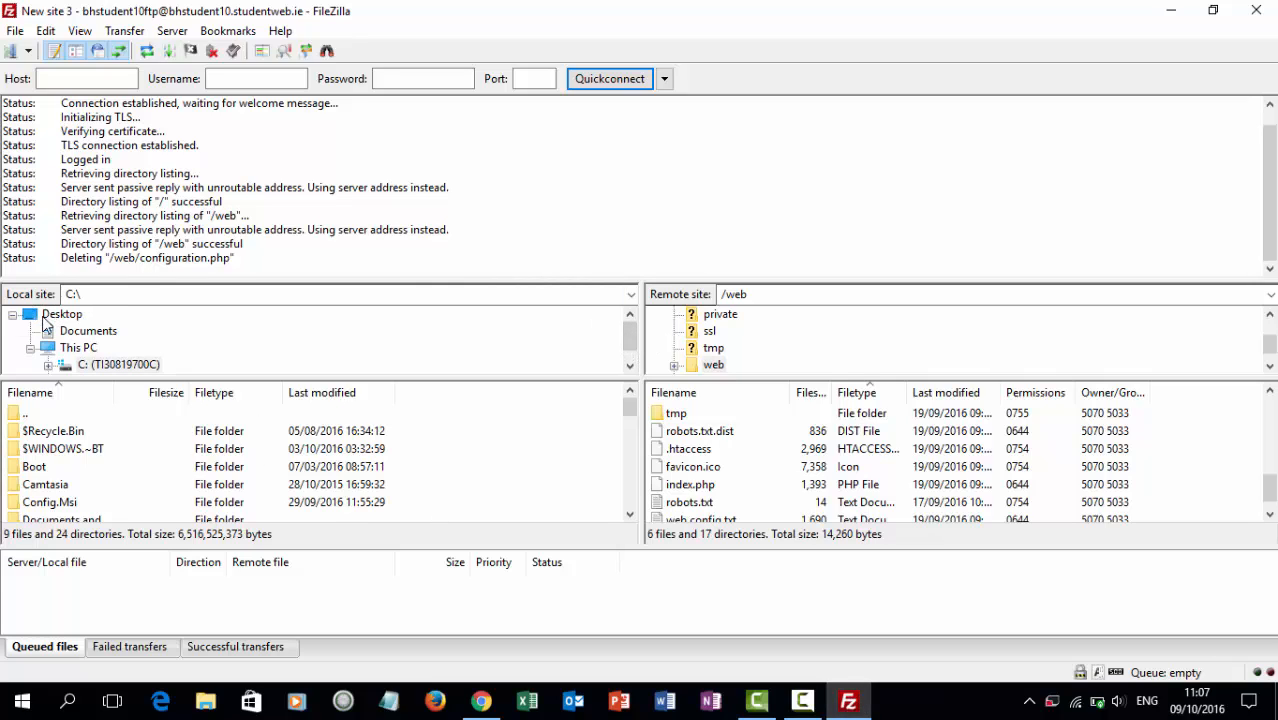
click(55, 315)
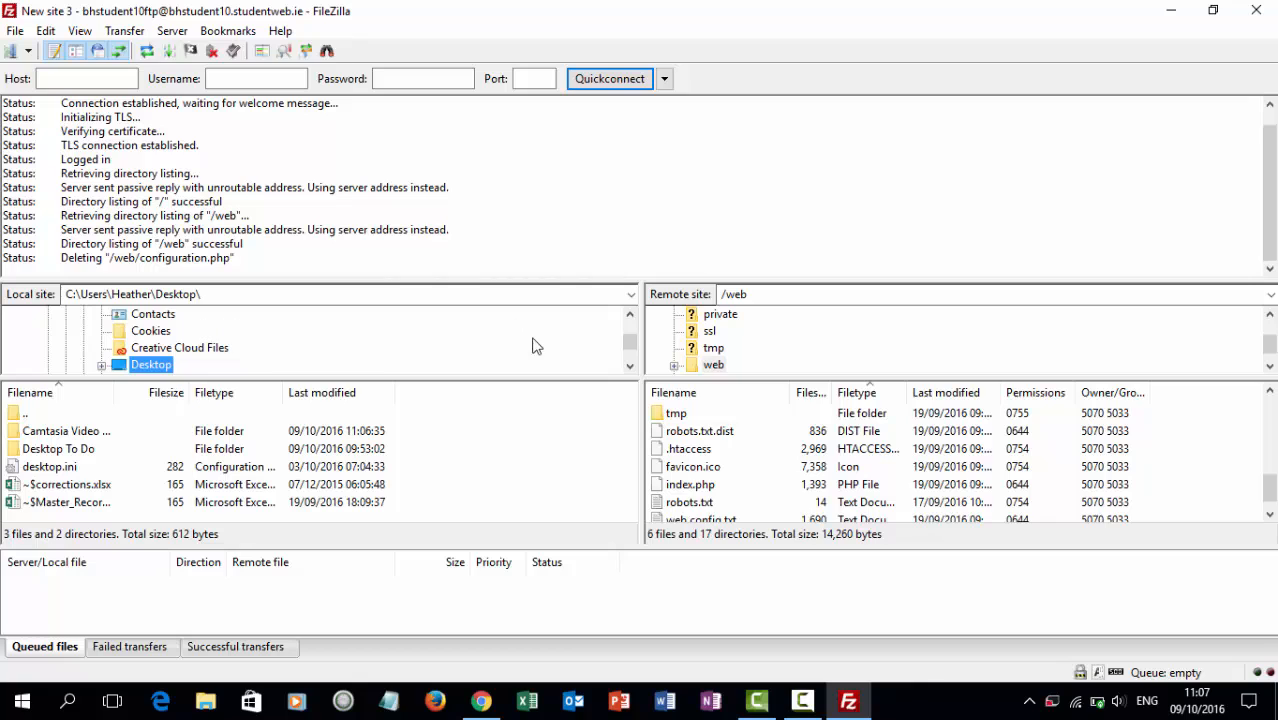
drag(551, 377, 554, 432)
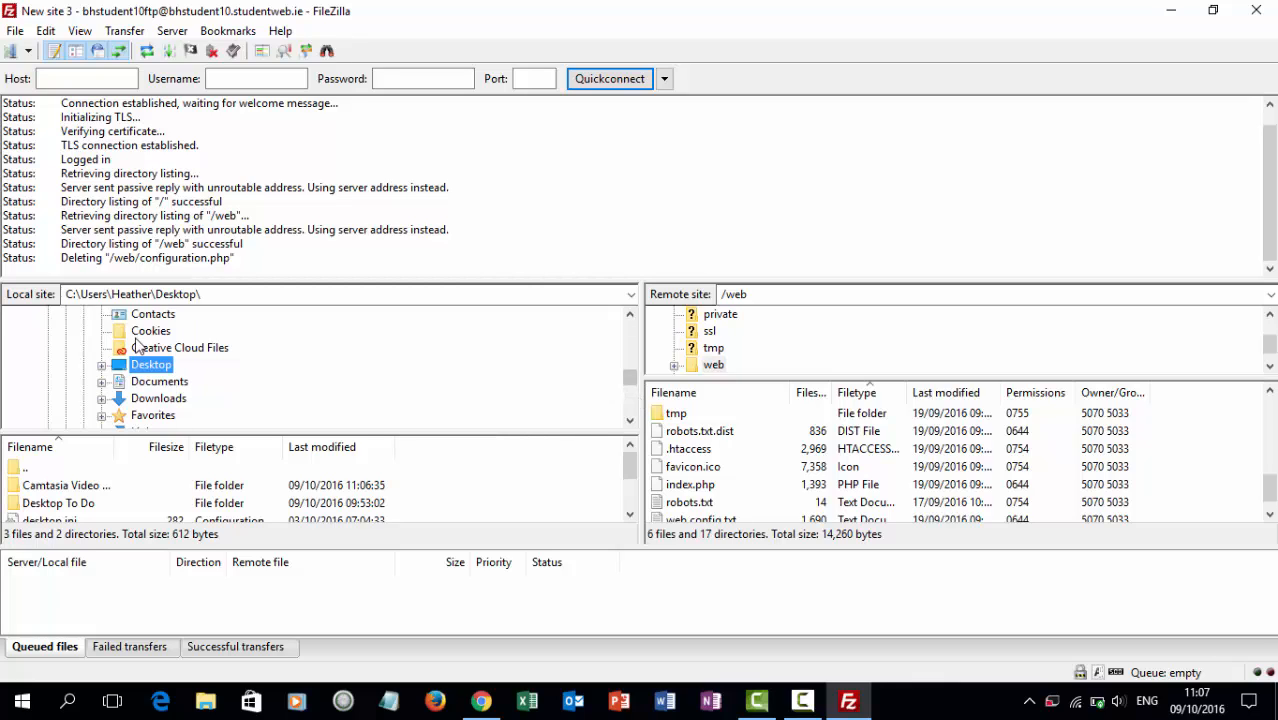
click(102, 365)
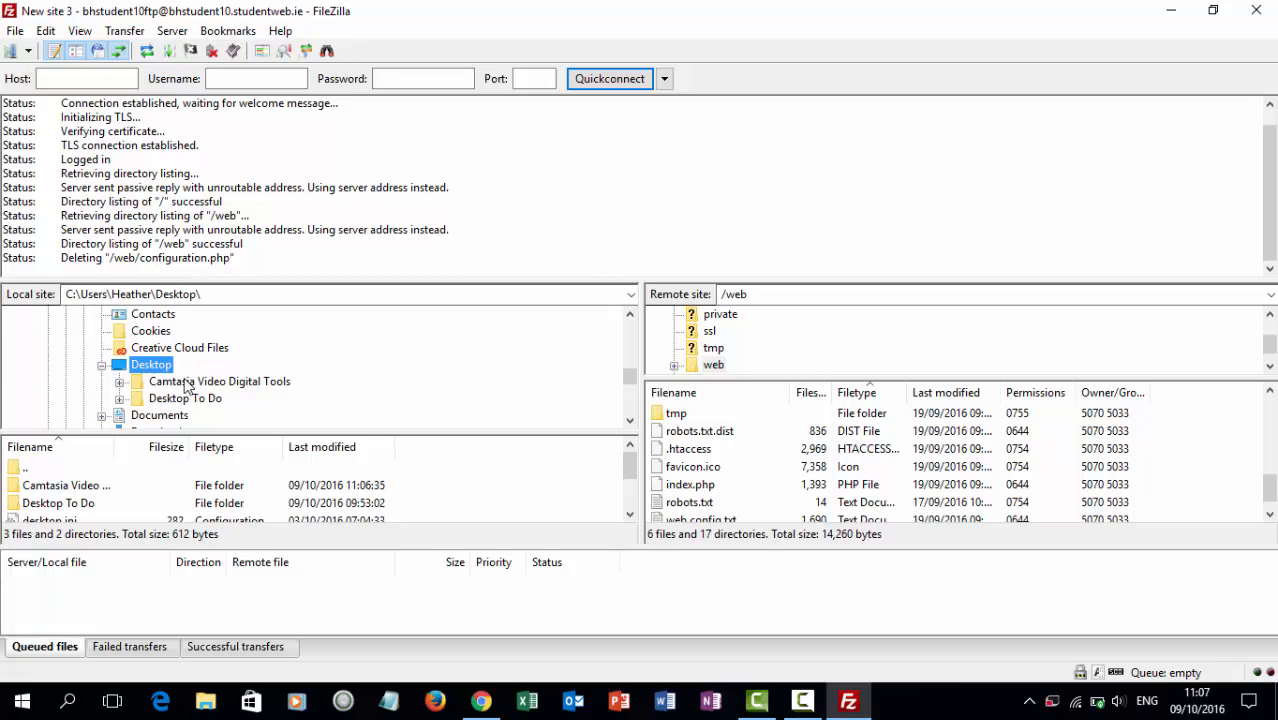
Navigate the local side into the installation folder inside Camtasia Video Digital Tools.
click(250, 382)
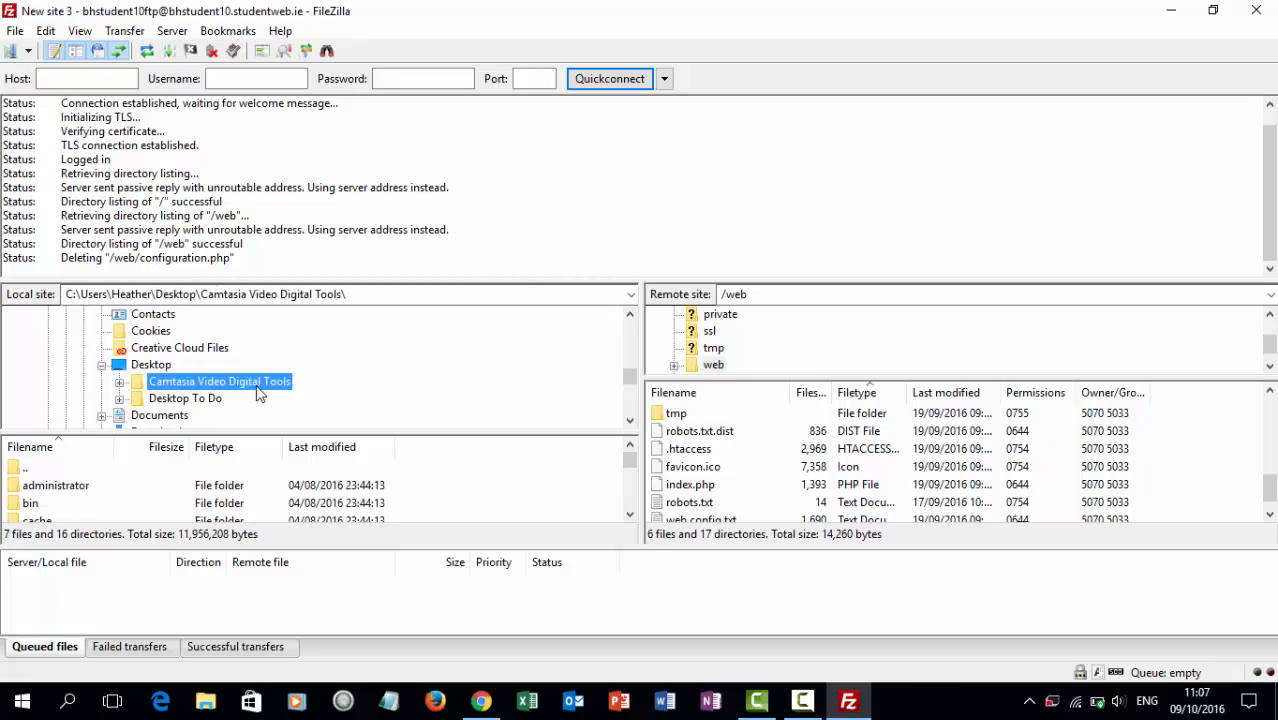
double_click(257, 387)
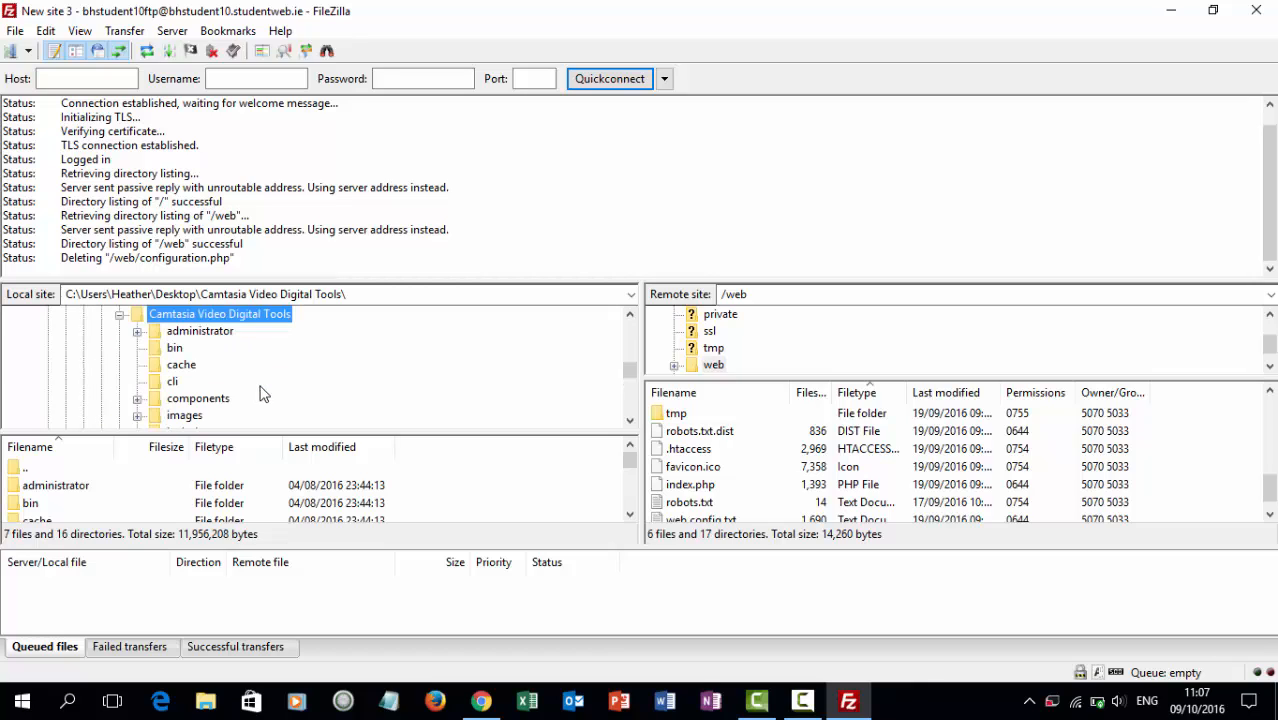
click(630, 421)
click(630, 421)
click(630, 421)
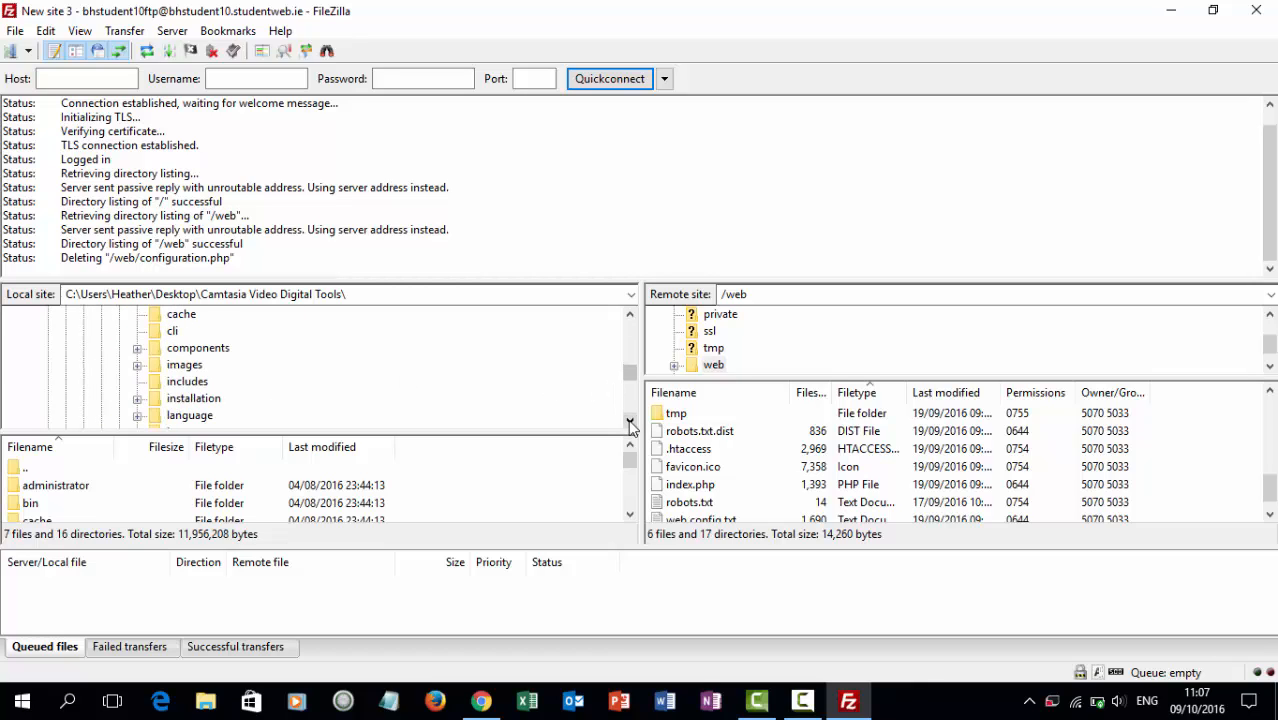
click(205, 401)
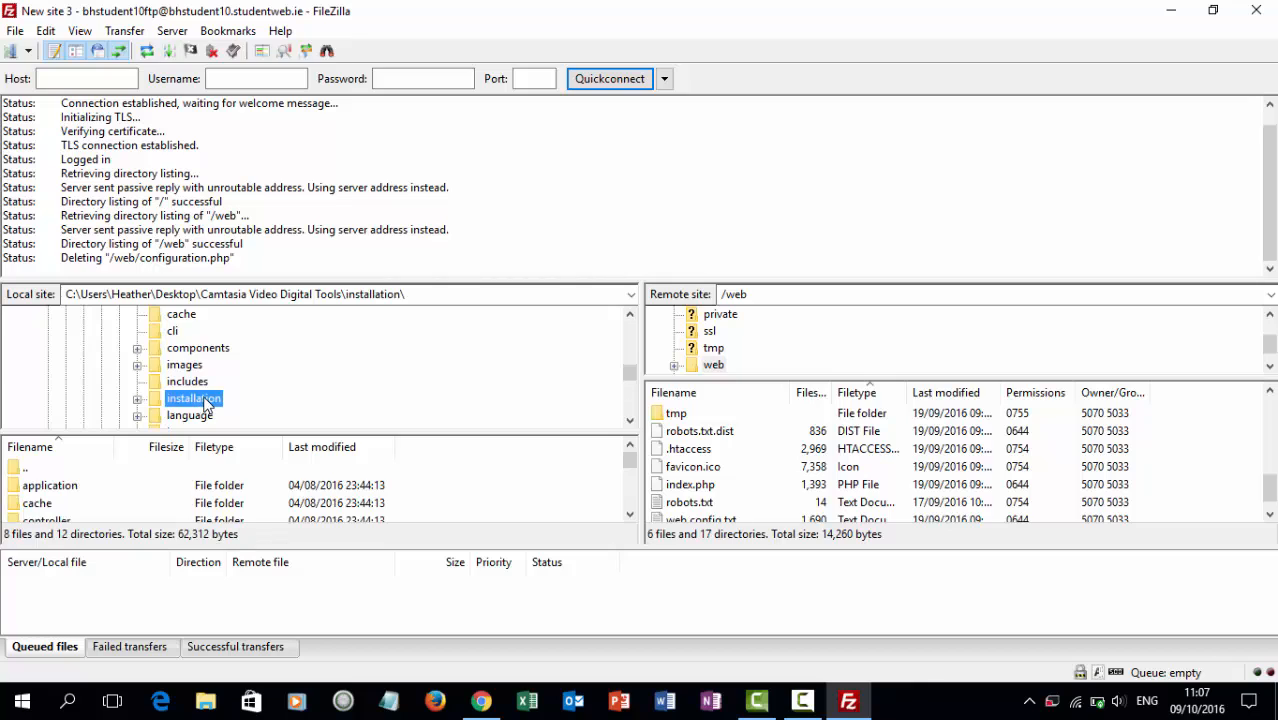
right_click(206, 403)
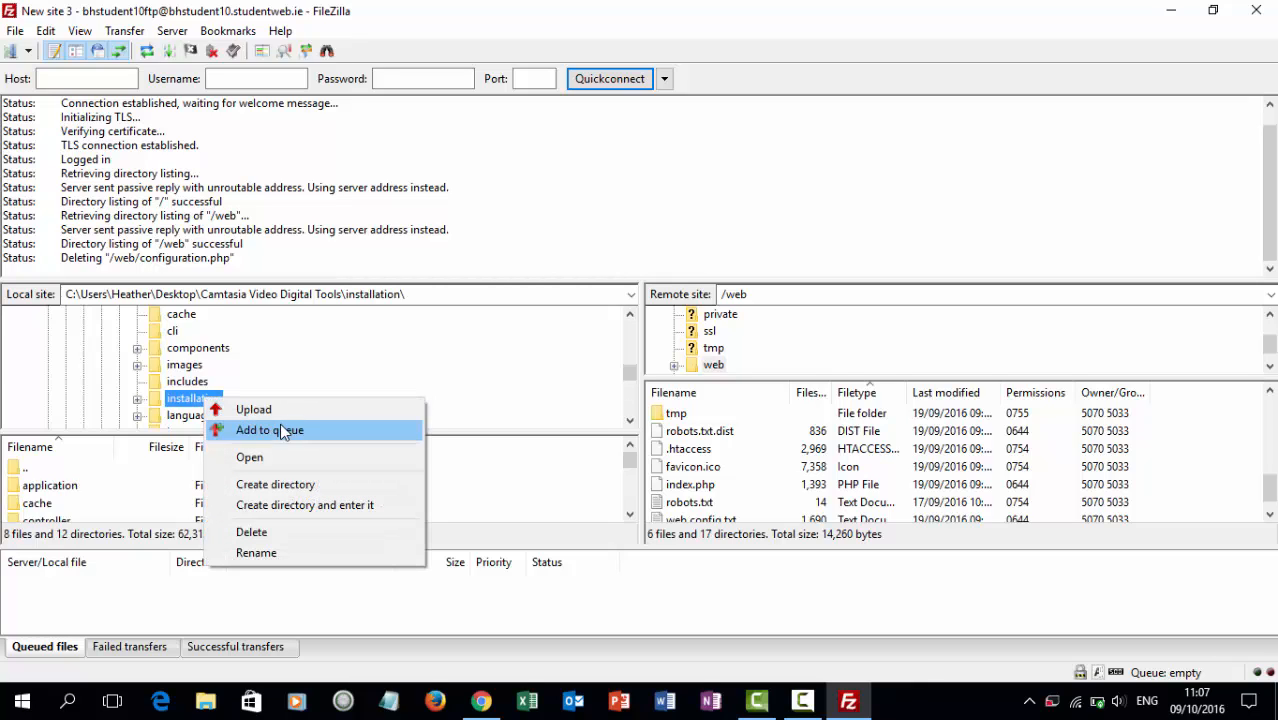
click(445, 384)
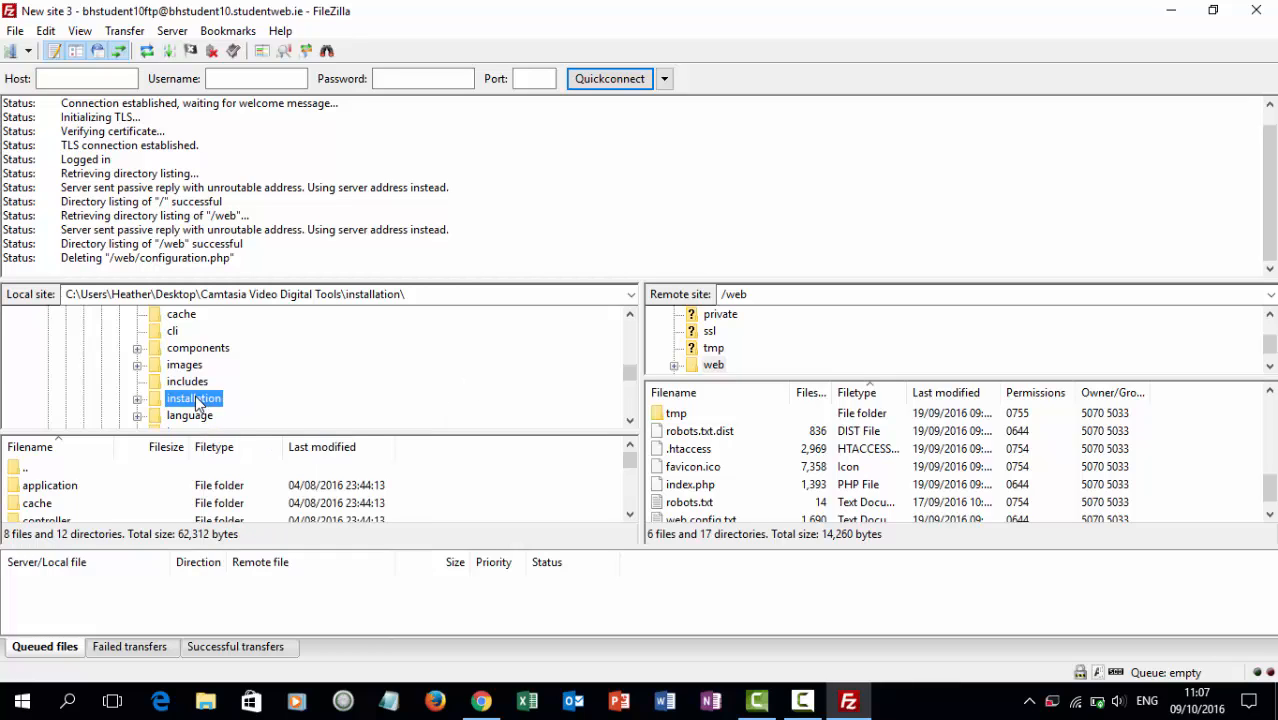
drag(198, 402, 451, 382)
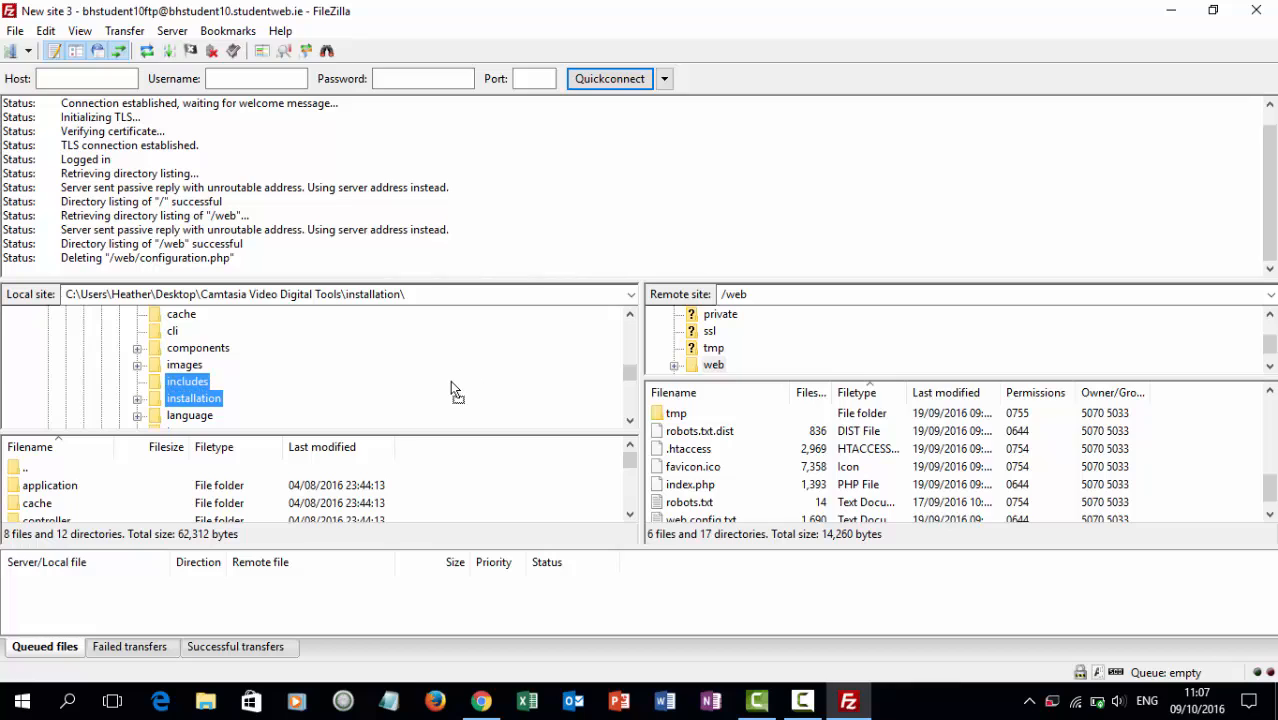
drag(248, 390, 207, 404)
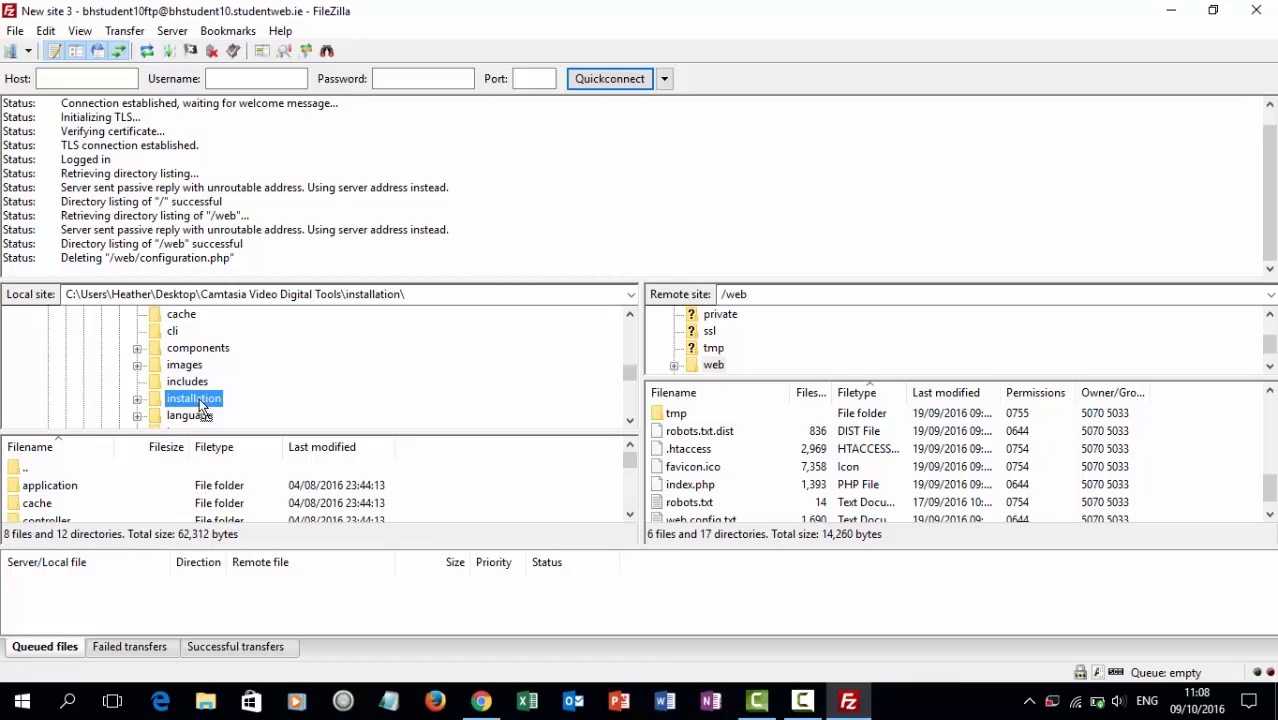
scroll(770, 490, up, 5)
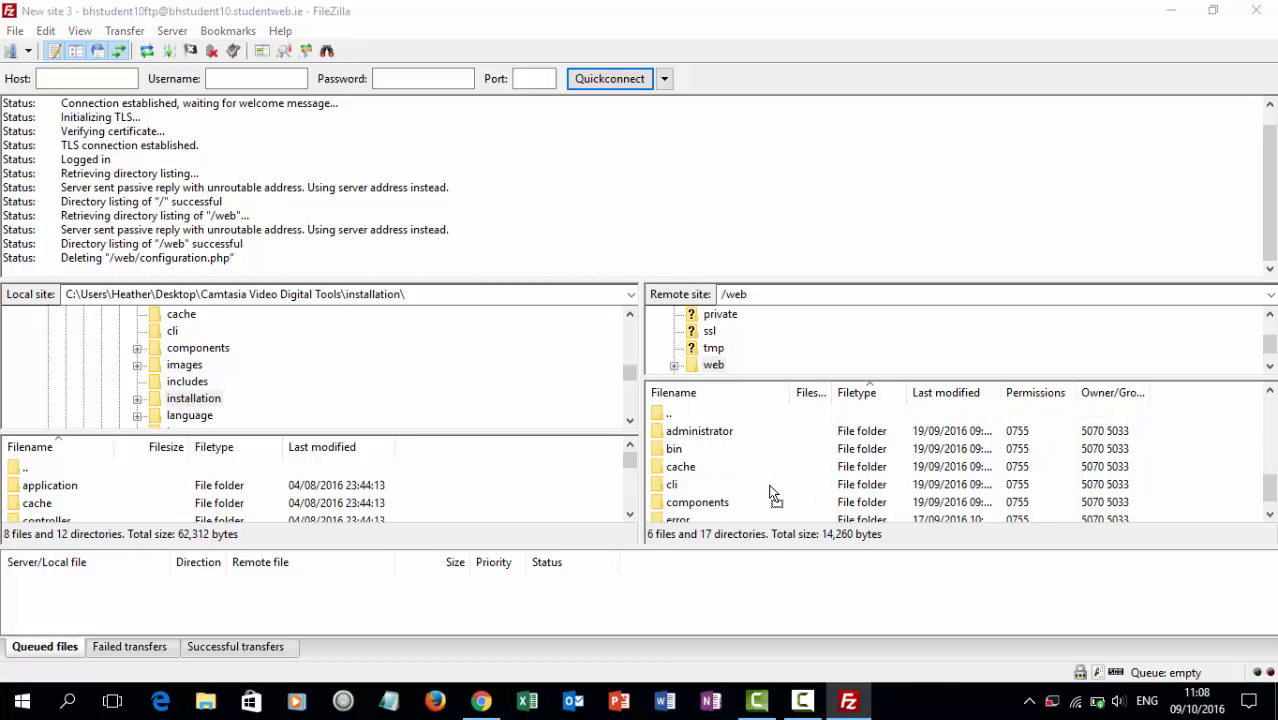
click(770, 484)
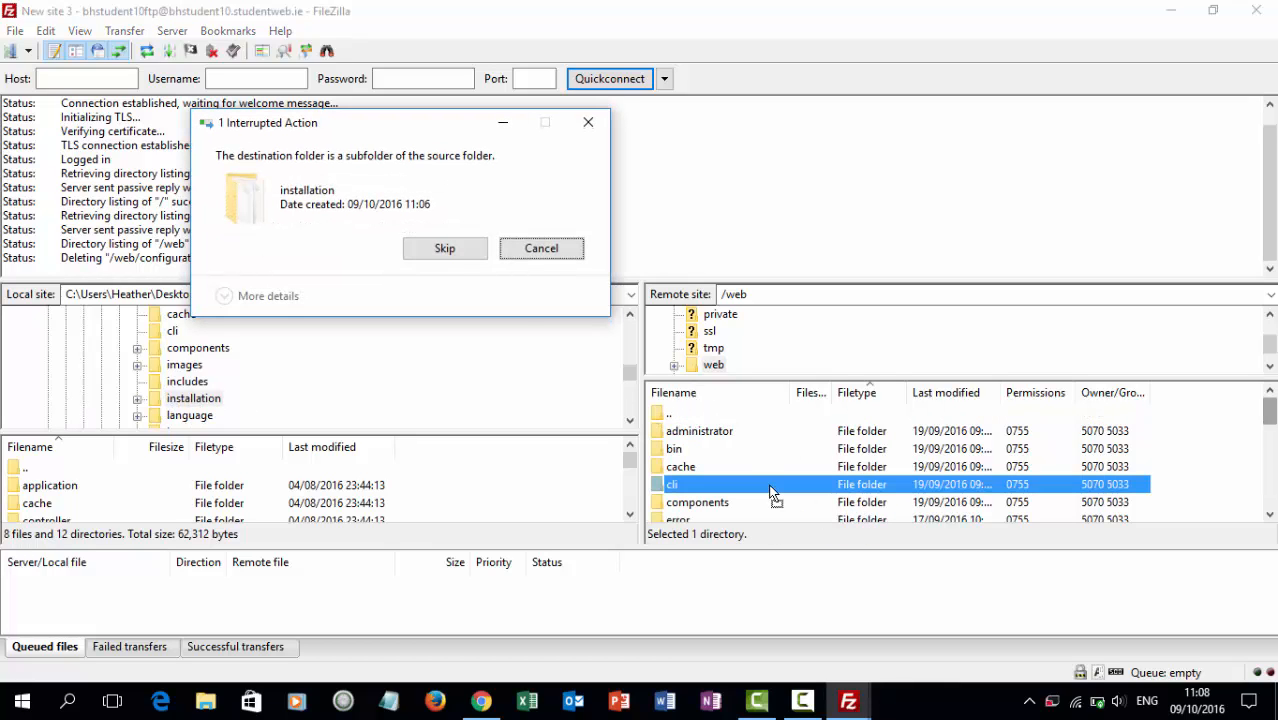
click(541, 252)
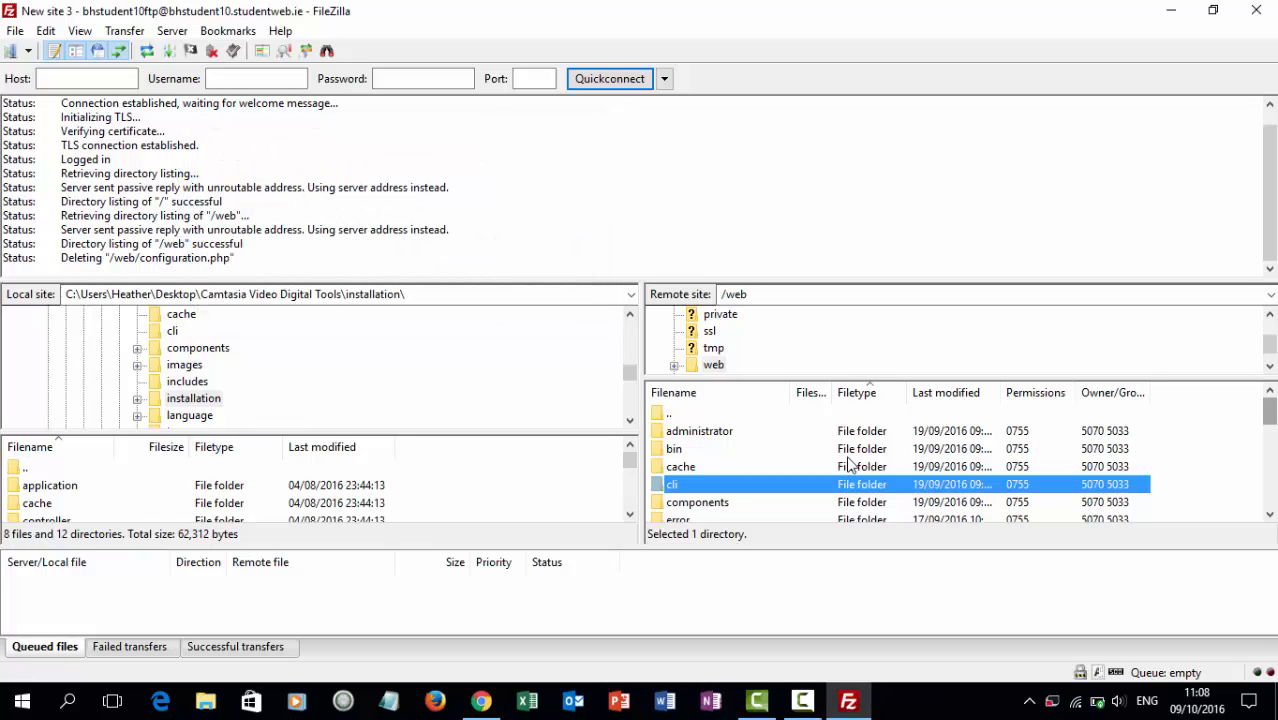
drag(186, 402, 805, 473)
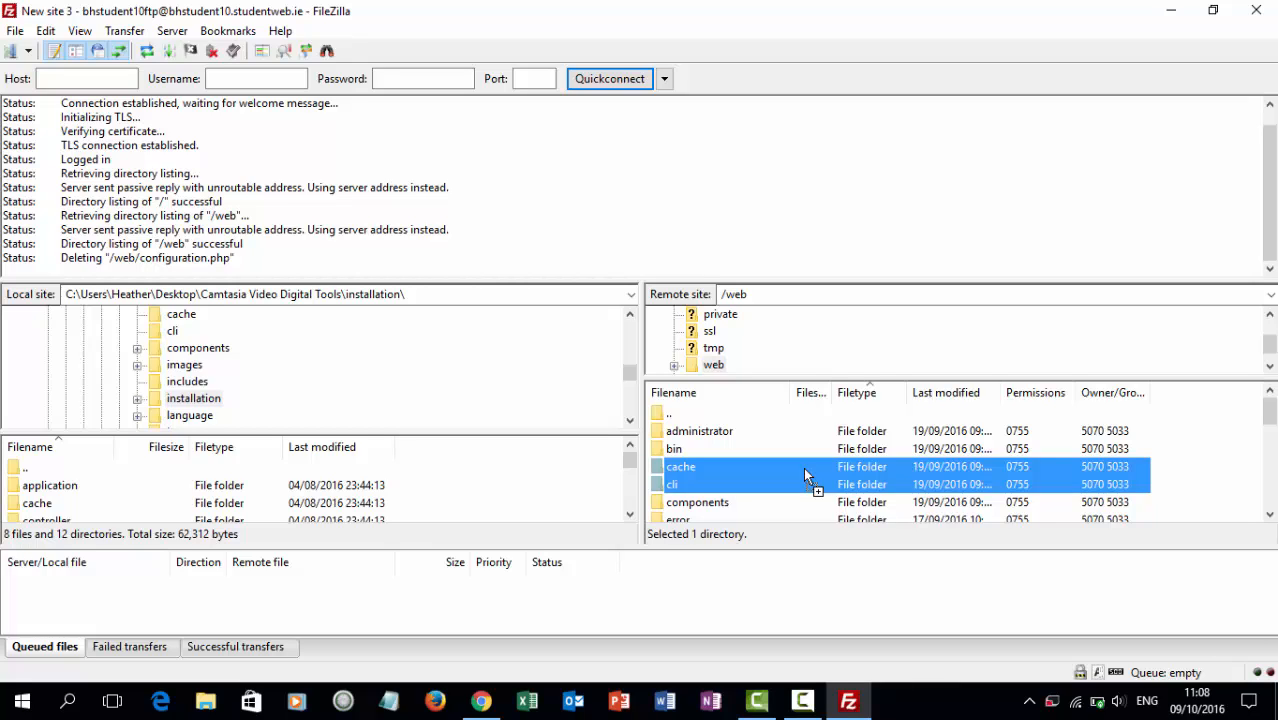
drag(805, 472, 805, 472)
drag(805, 472, 810, 456)
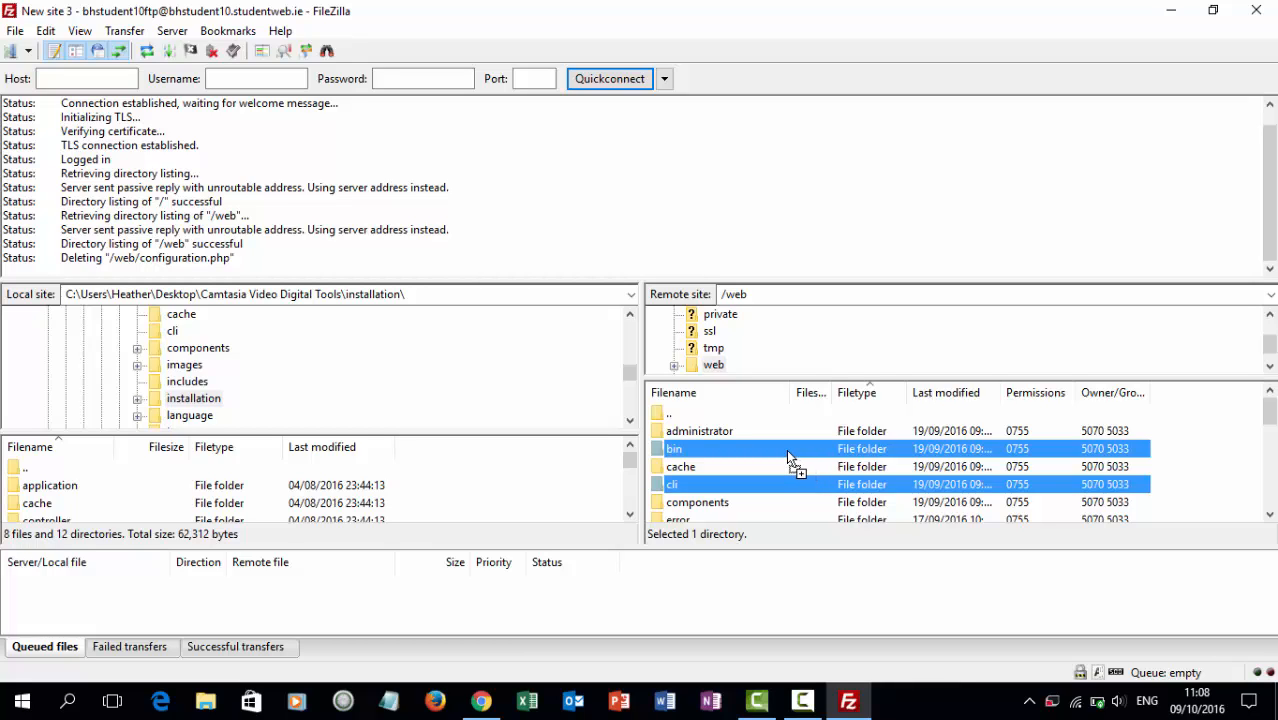
drag(786, 449, 195, 400)
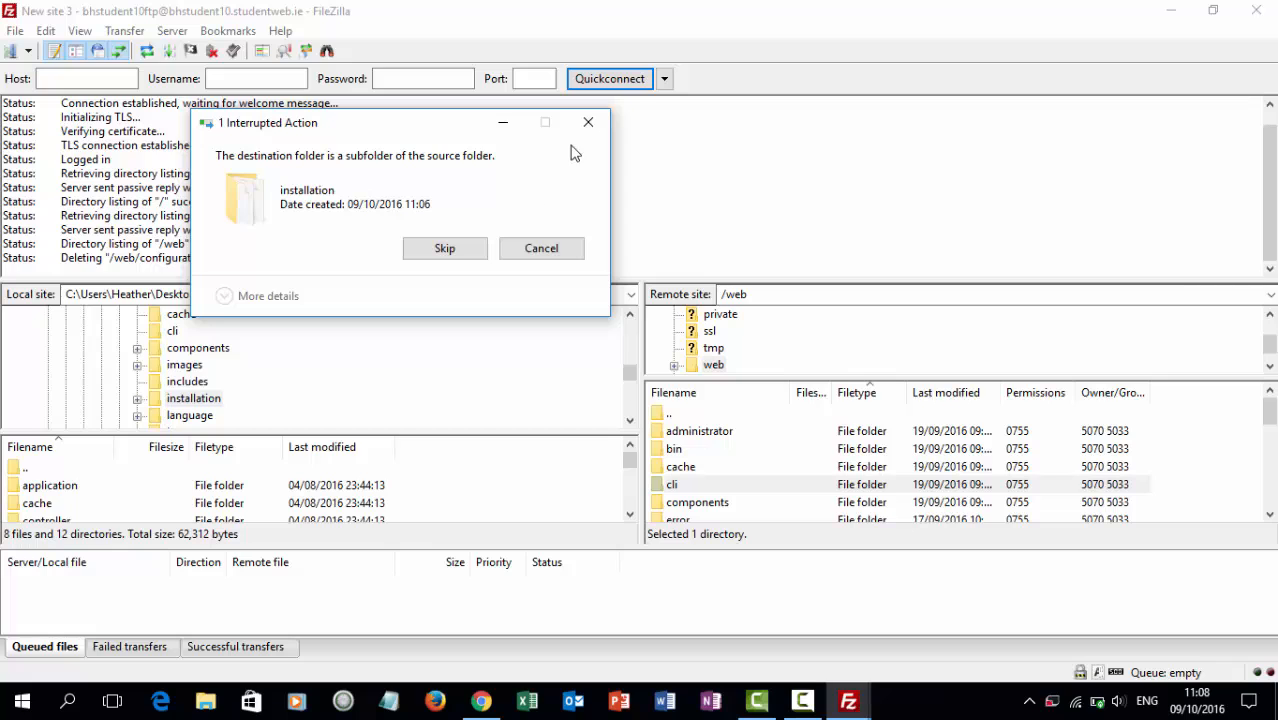
click(559, 248)
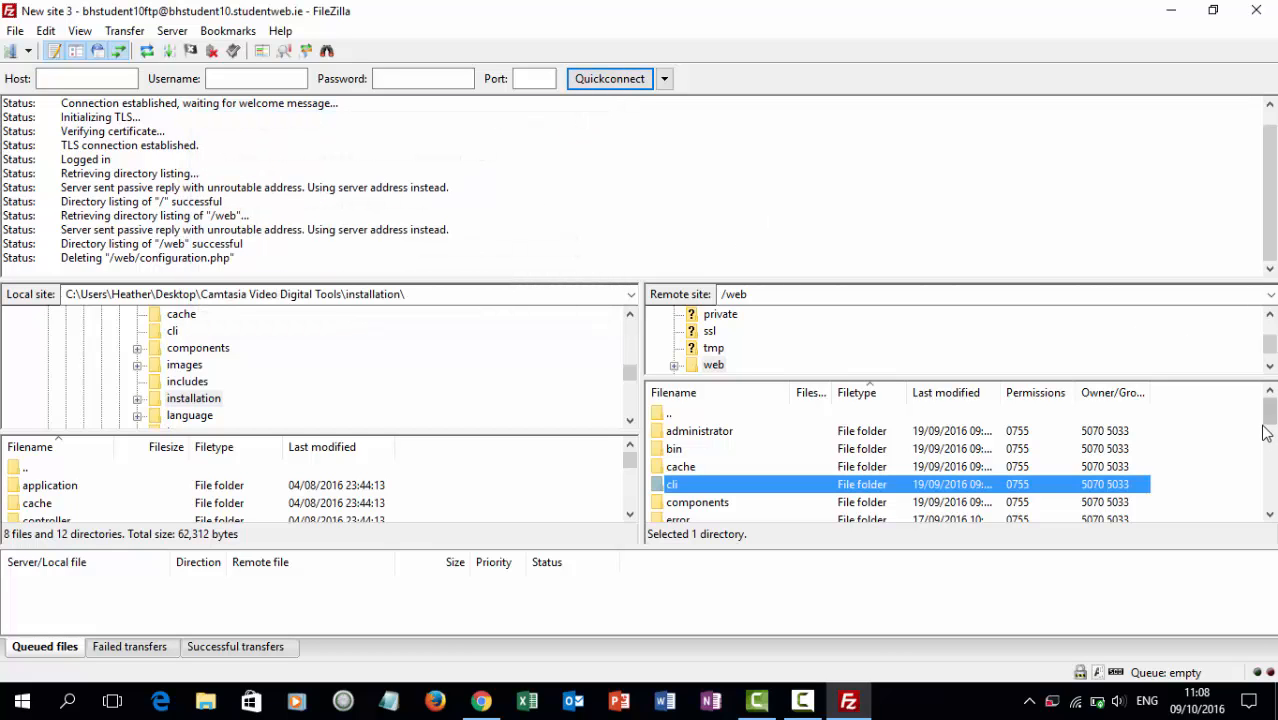
drag(1266, 405, 1268, 500)
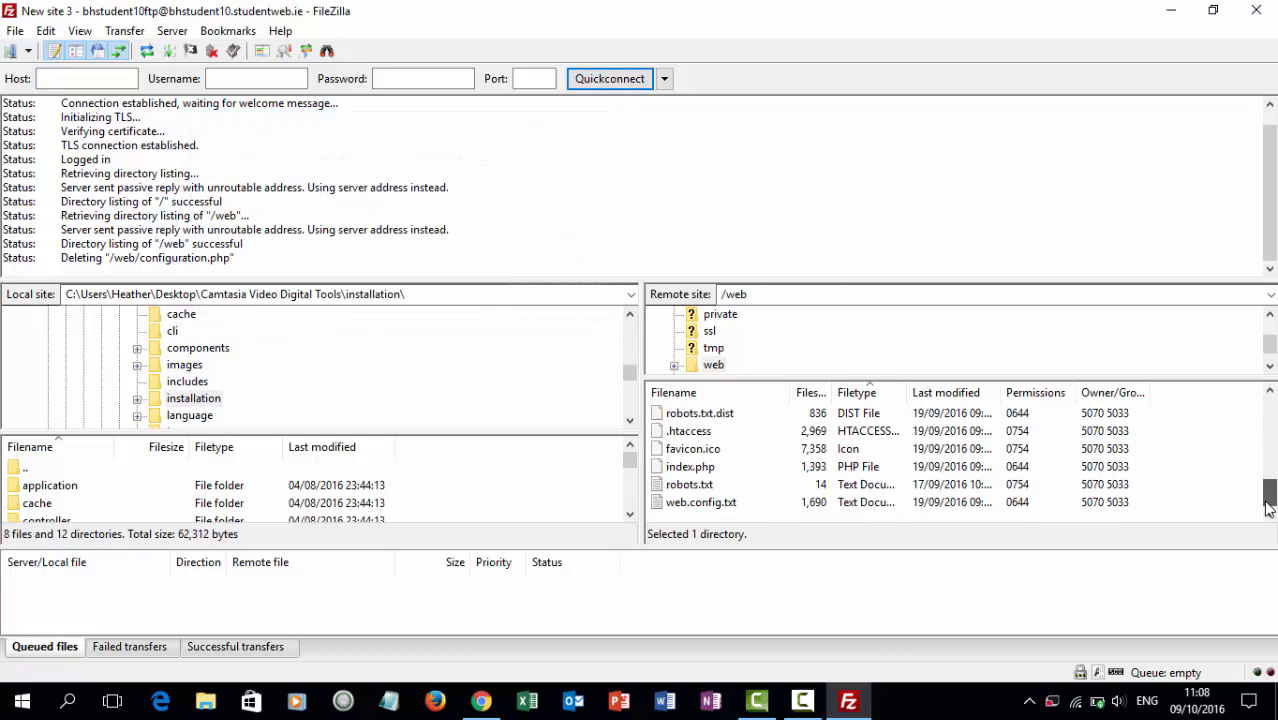
click(1195, 462)
Upload the installation folder into /web and monitor the Failed and Queued transfers.
drag(178, 408, 1177, 498)
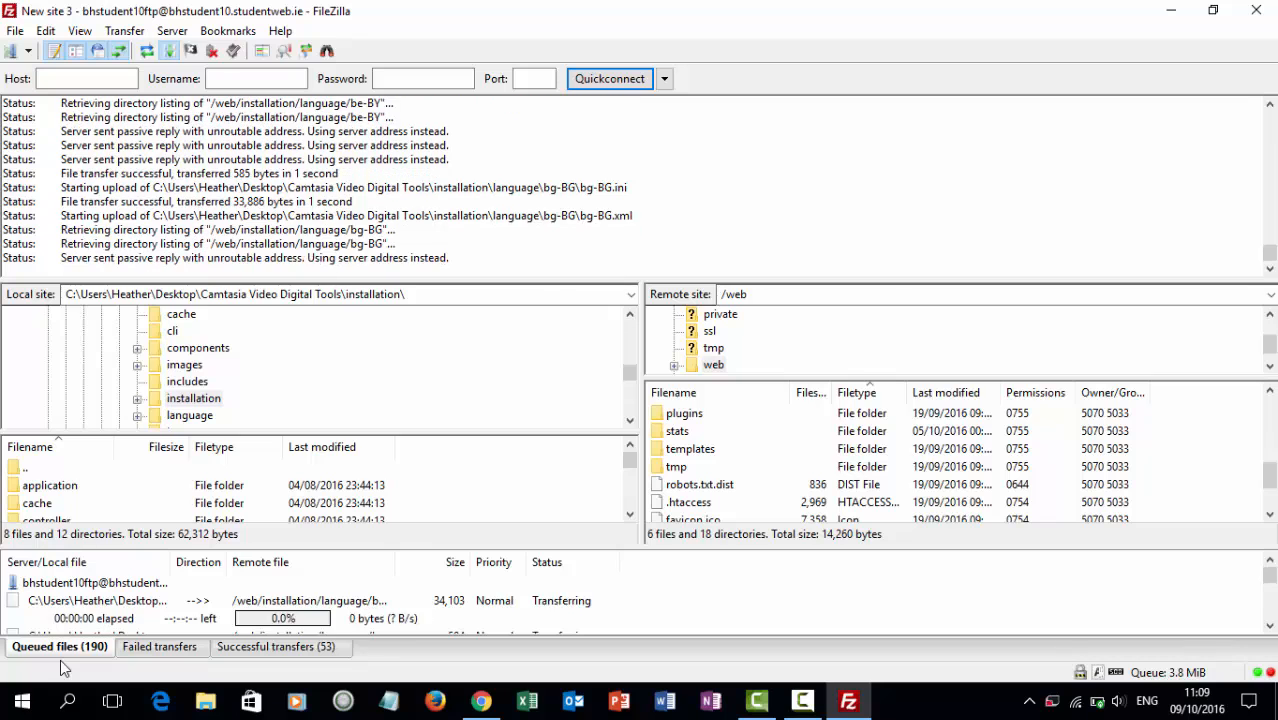
click(162, 648)
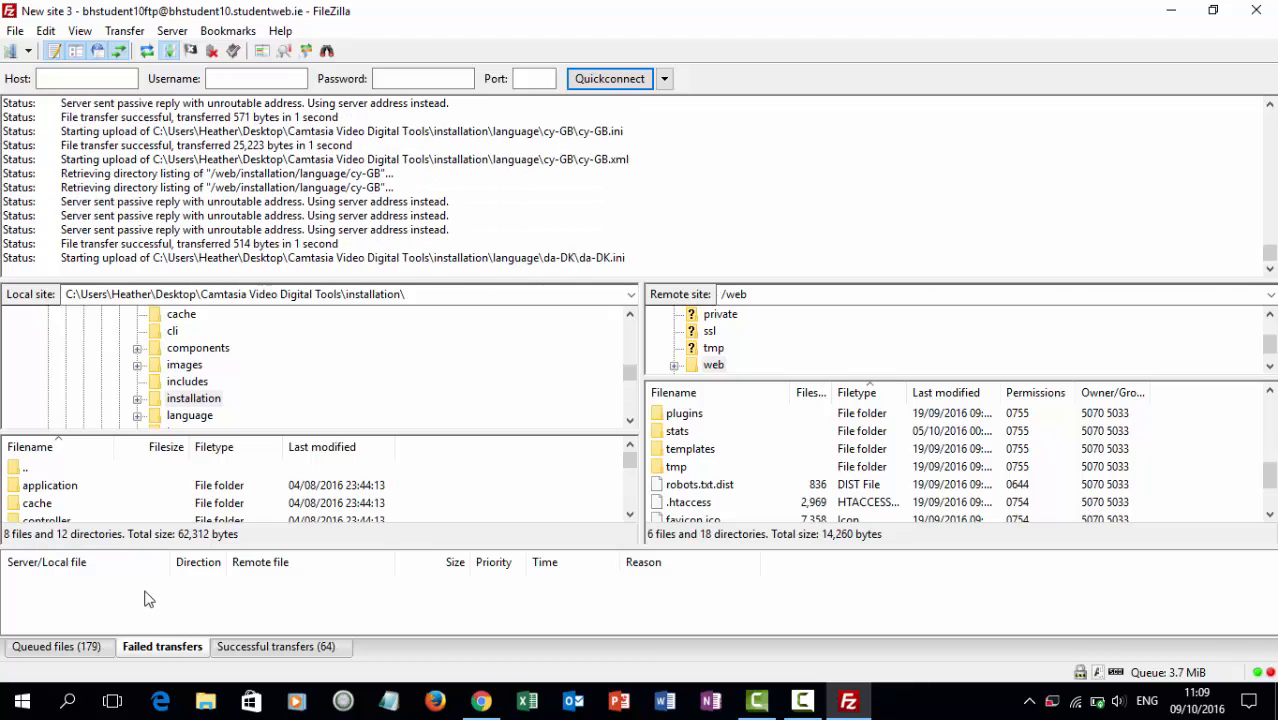
click(72, 648)
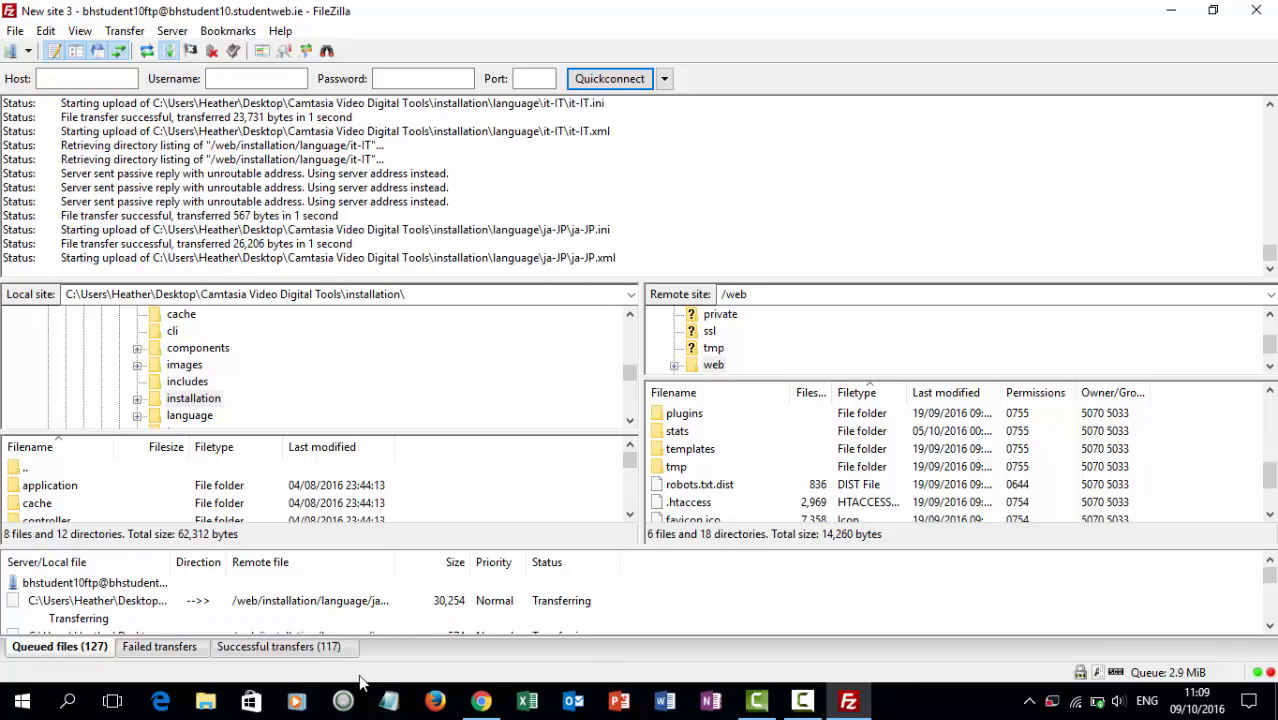
click(481, 699)
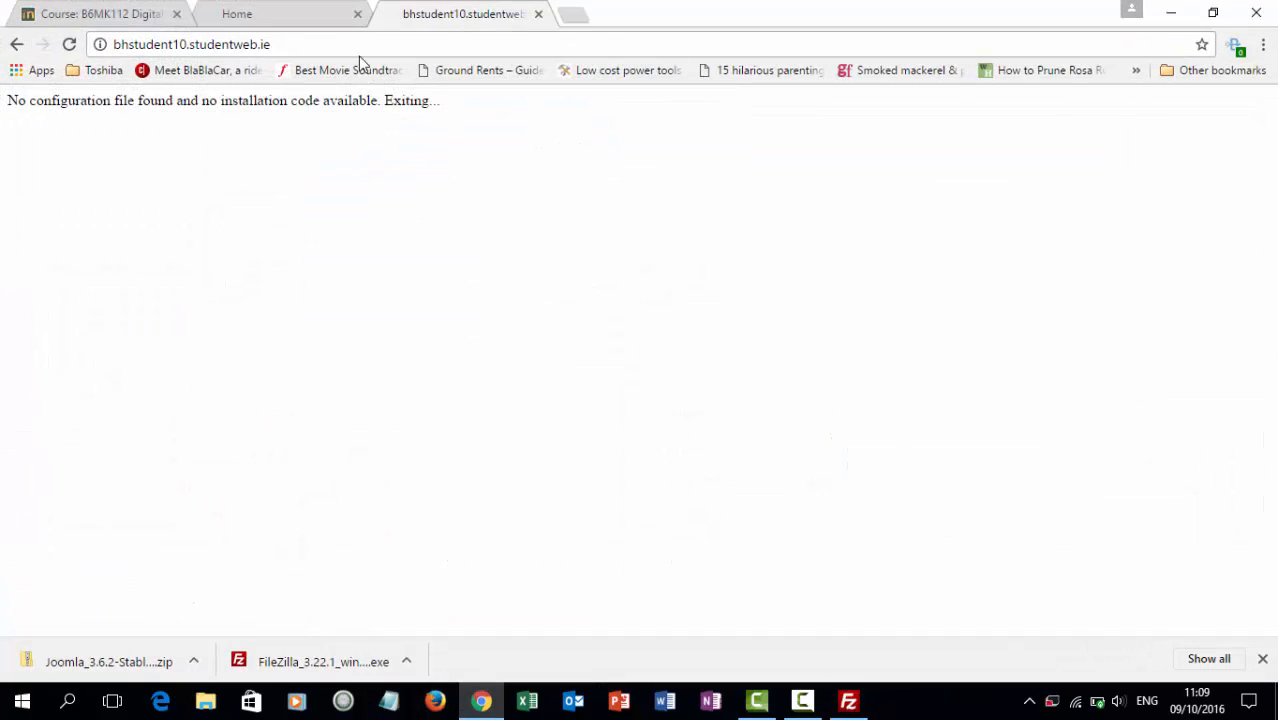
Reload the site to reach installation/index.php ('Layout Path Not Found') and close the Mobile Phones Home tab.
click(68, 44)
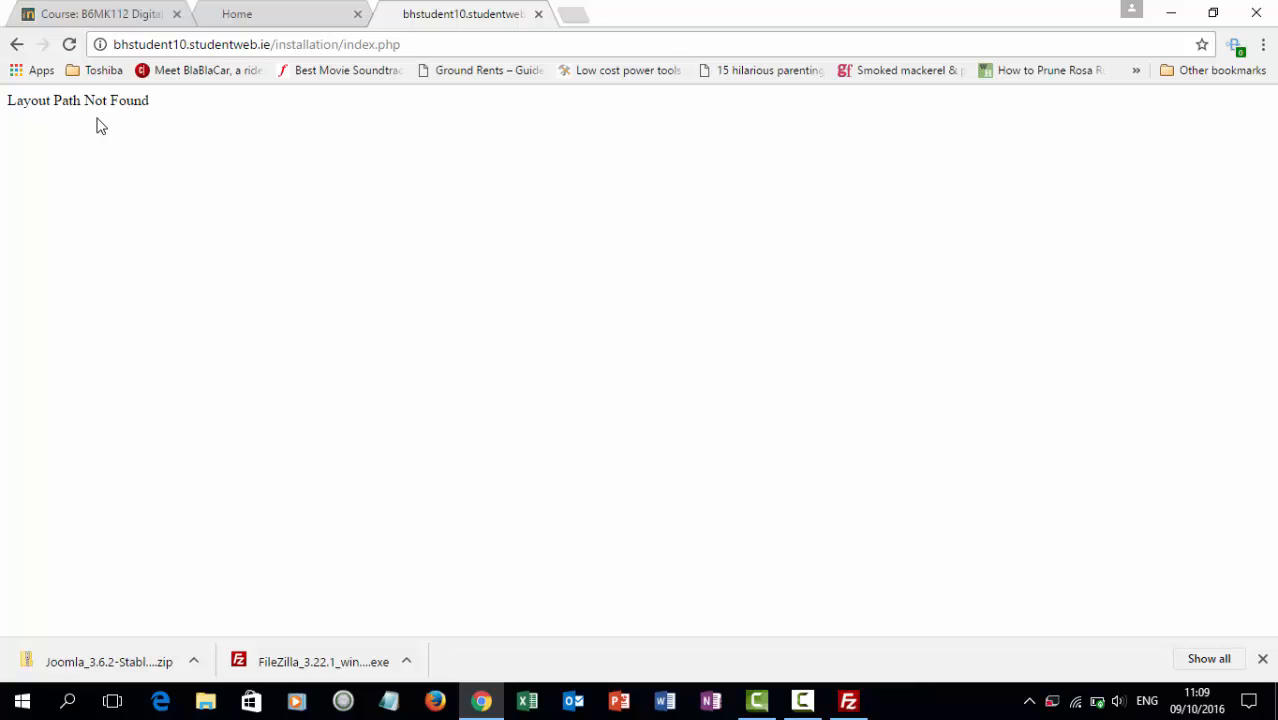
click(287, 10)
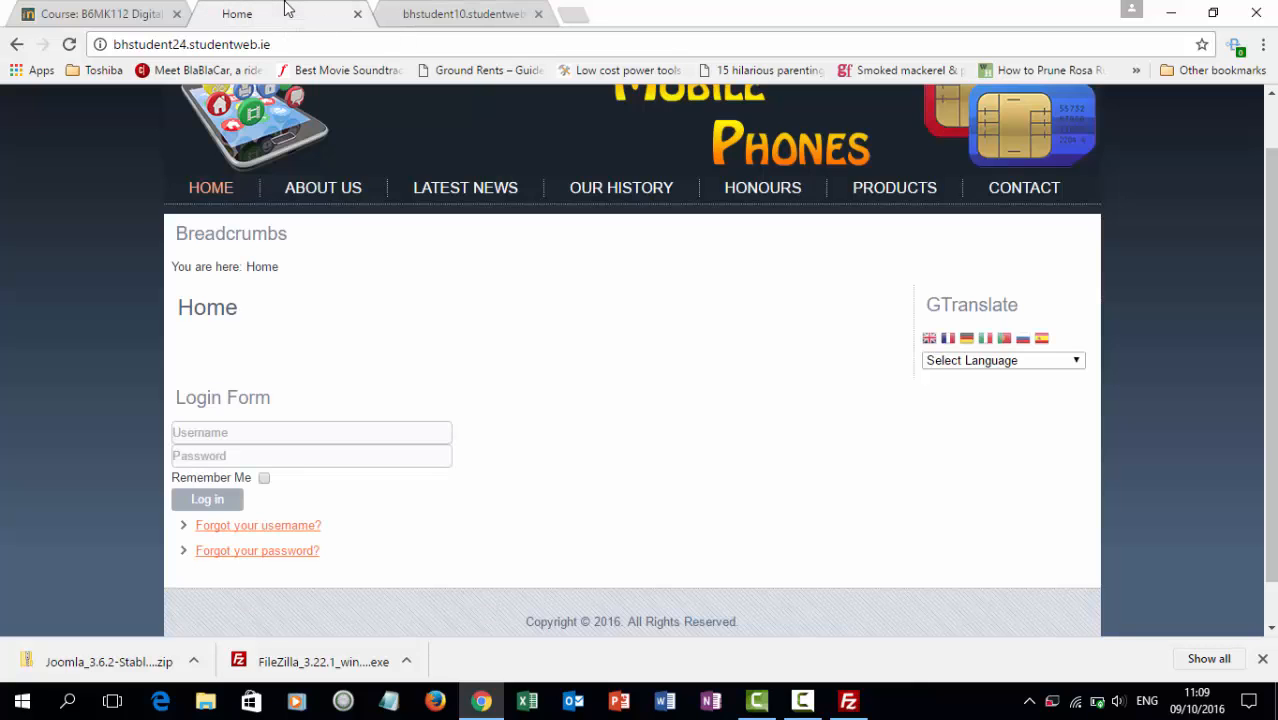
click(356, 15)
Look over the DBS course page, return to the studentweb tab, and hide Chrome to check the upload.
click(137, 8)
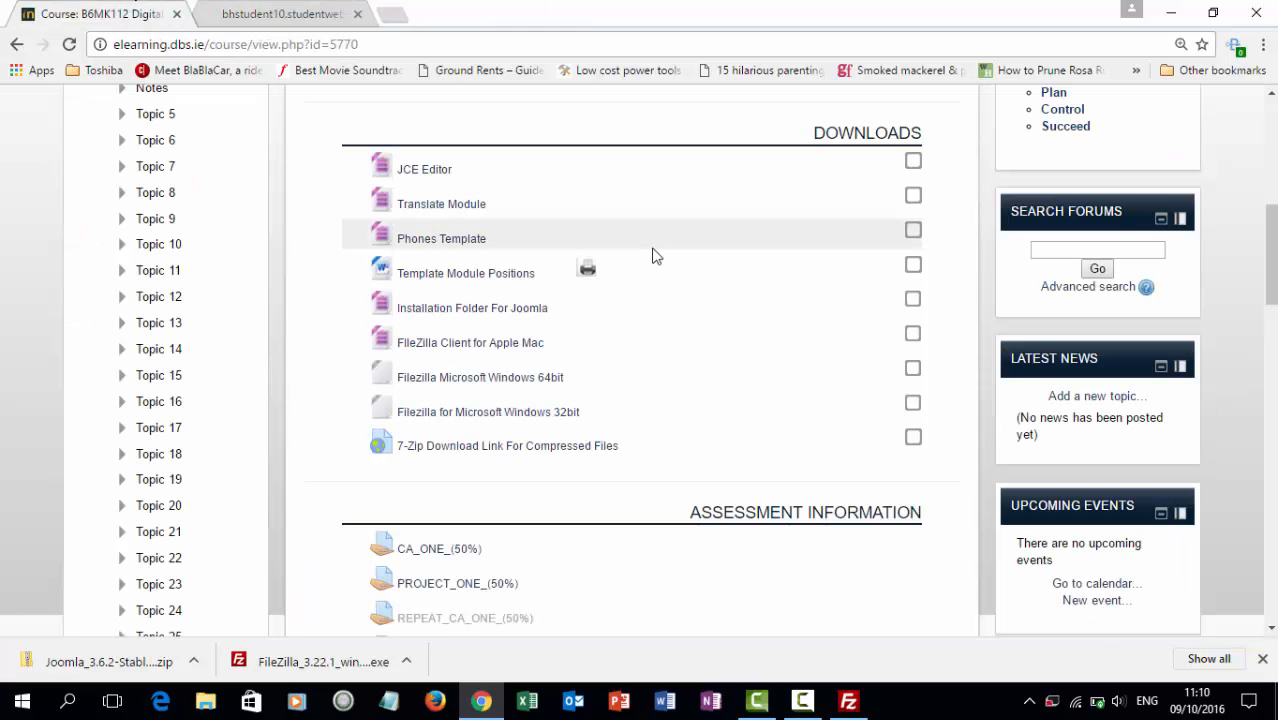
drag(1275, 233, 1275, 300)
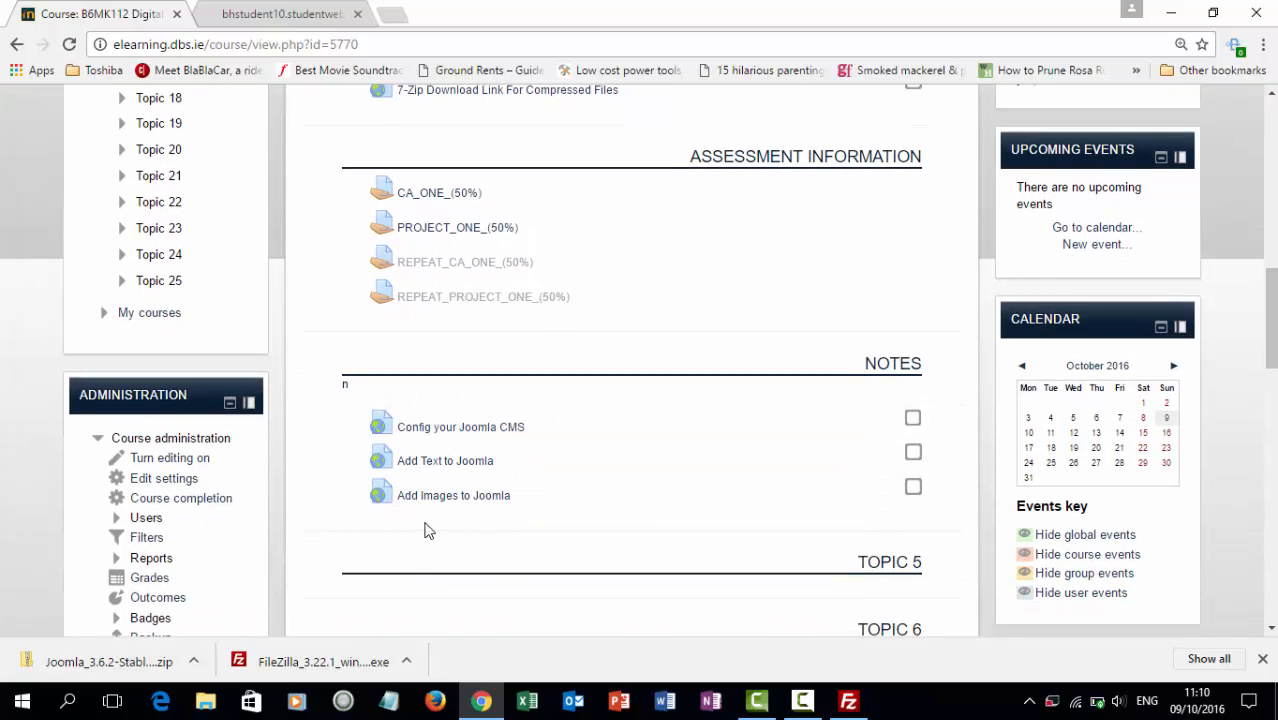
click(1275, 119)
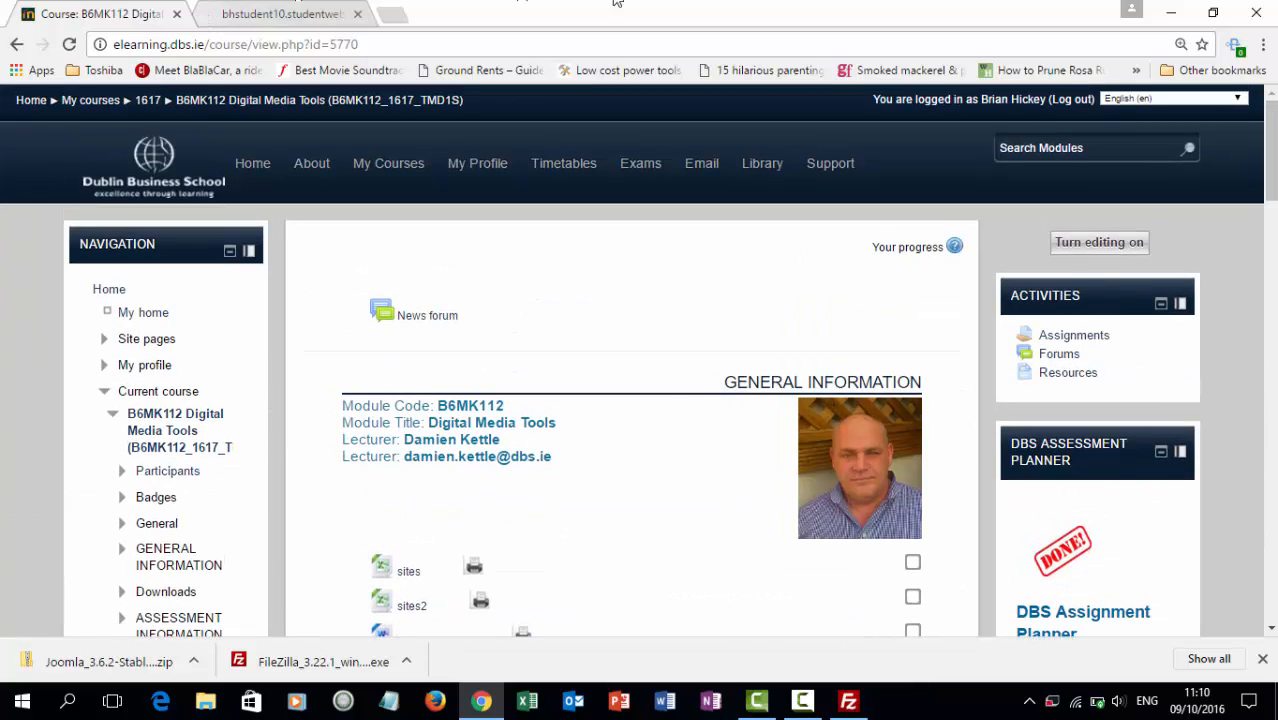
click(1035, 100)
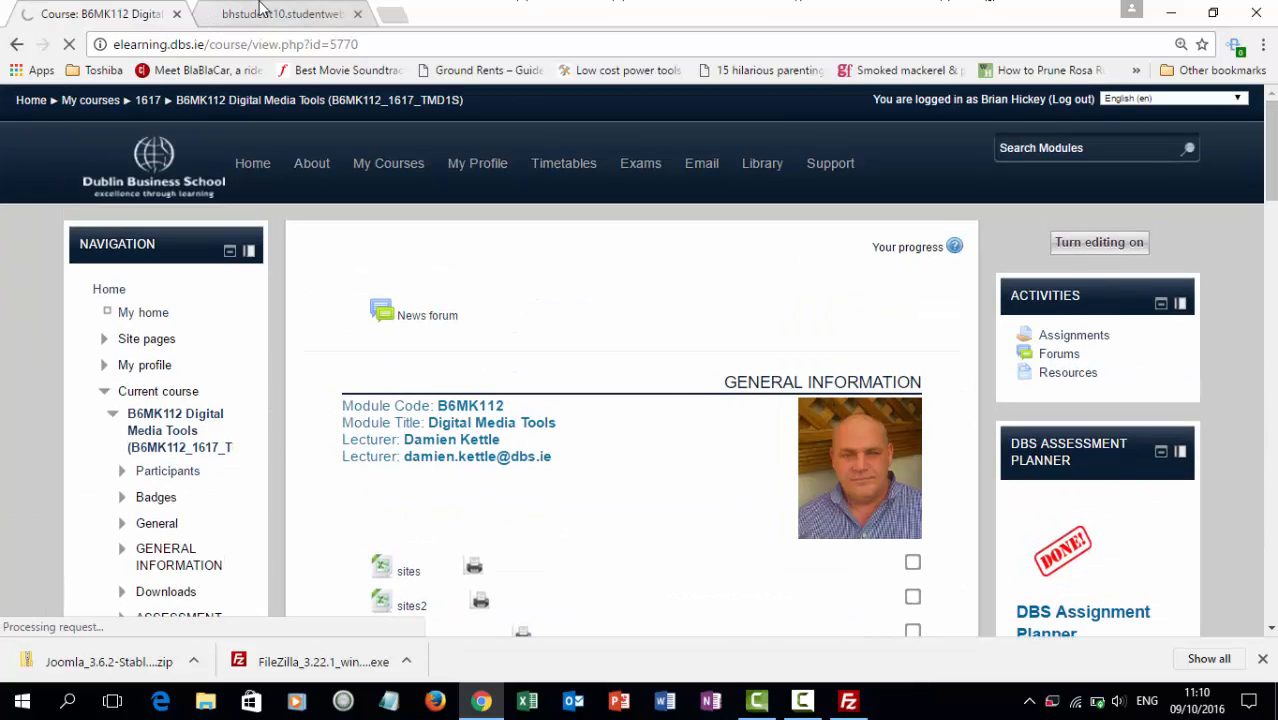
click(215, 12)
click(1170, 13)
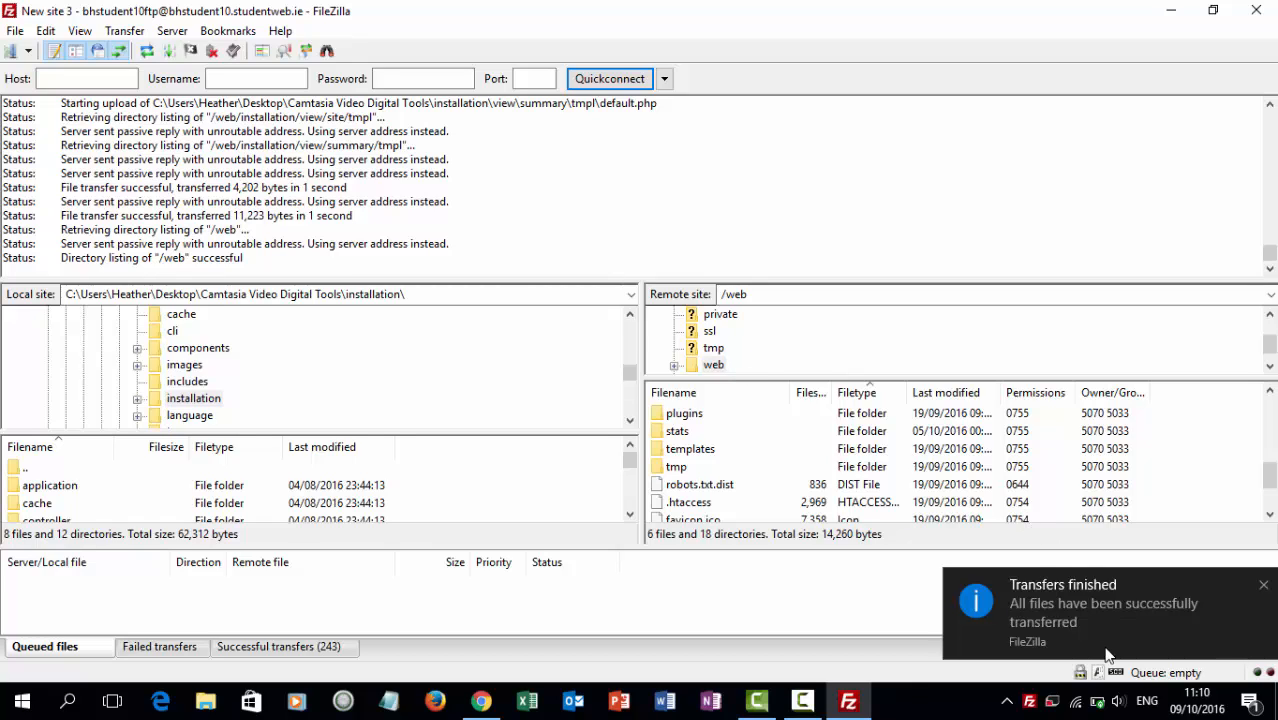
Return to Chrome and reload installation/index.php now that the upload has finished.
click(1170, 11)
click(481, 700)
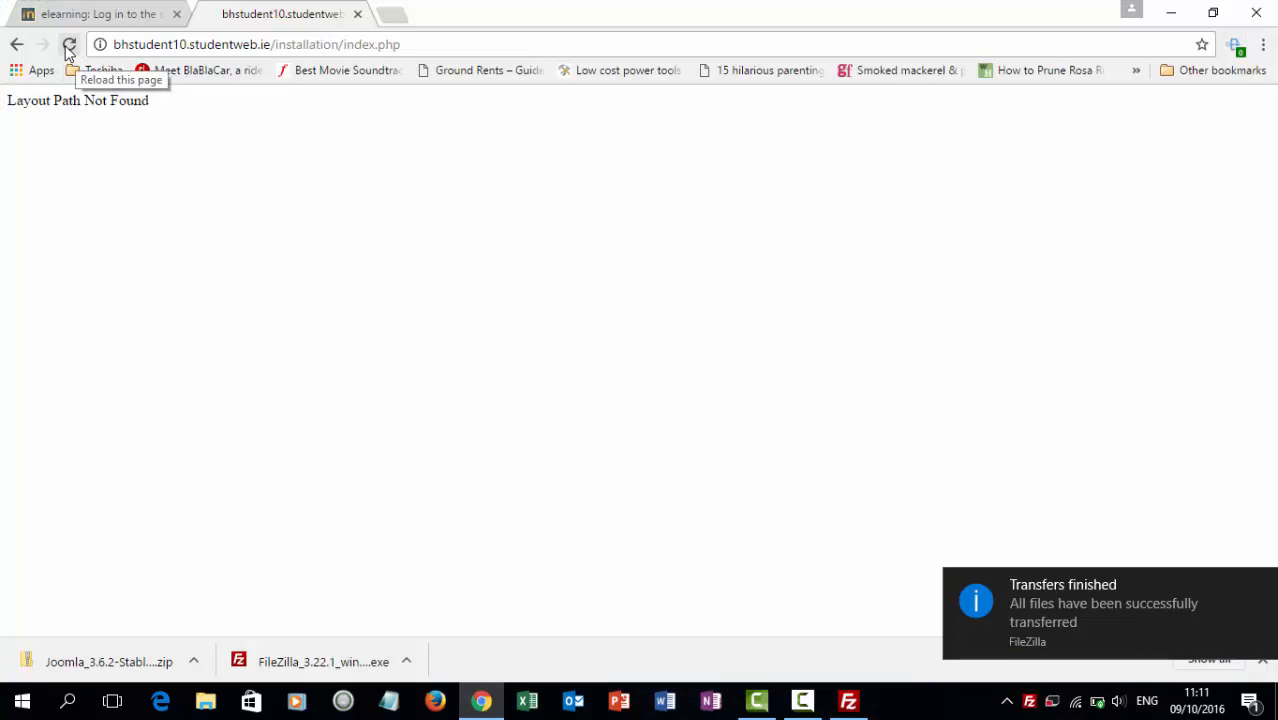
click(69, 44)
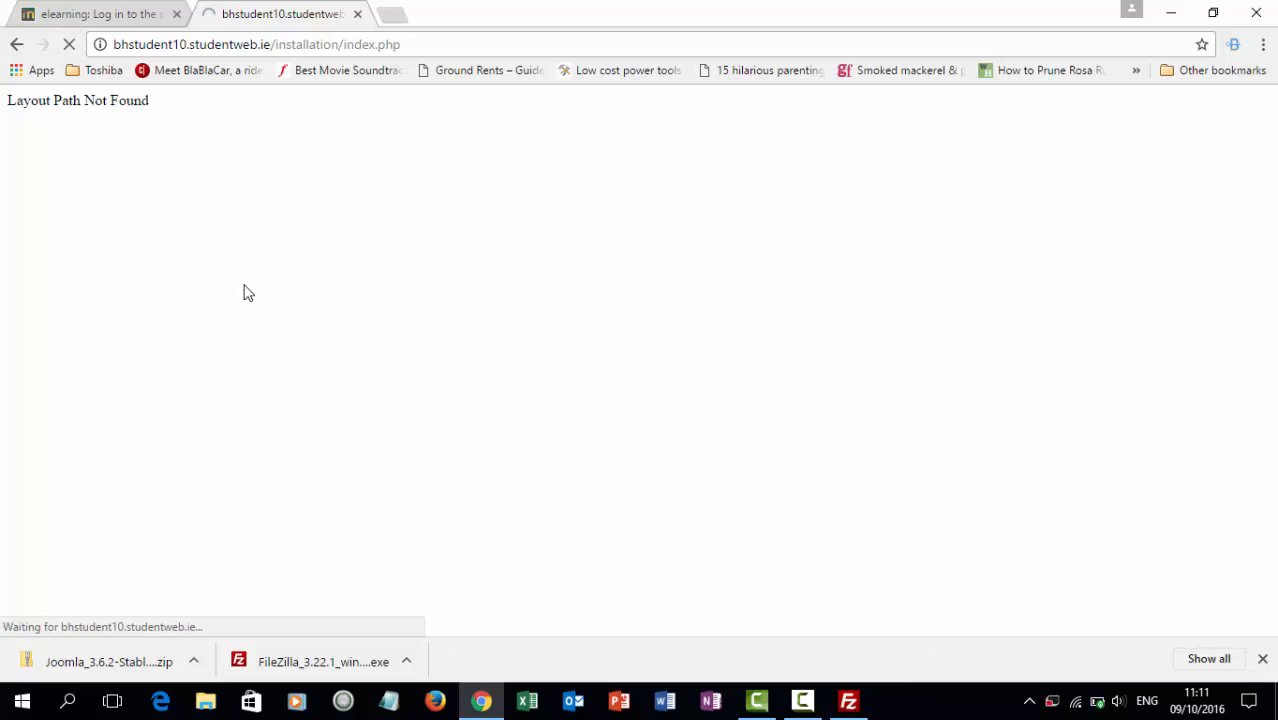